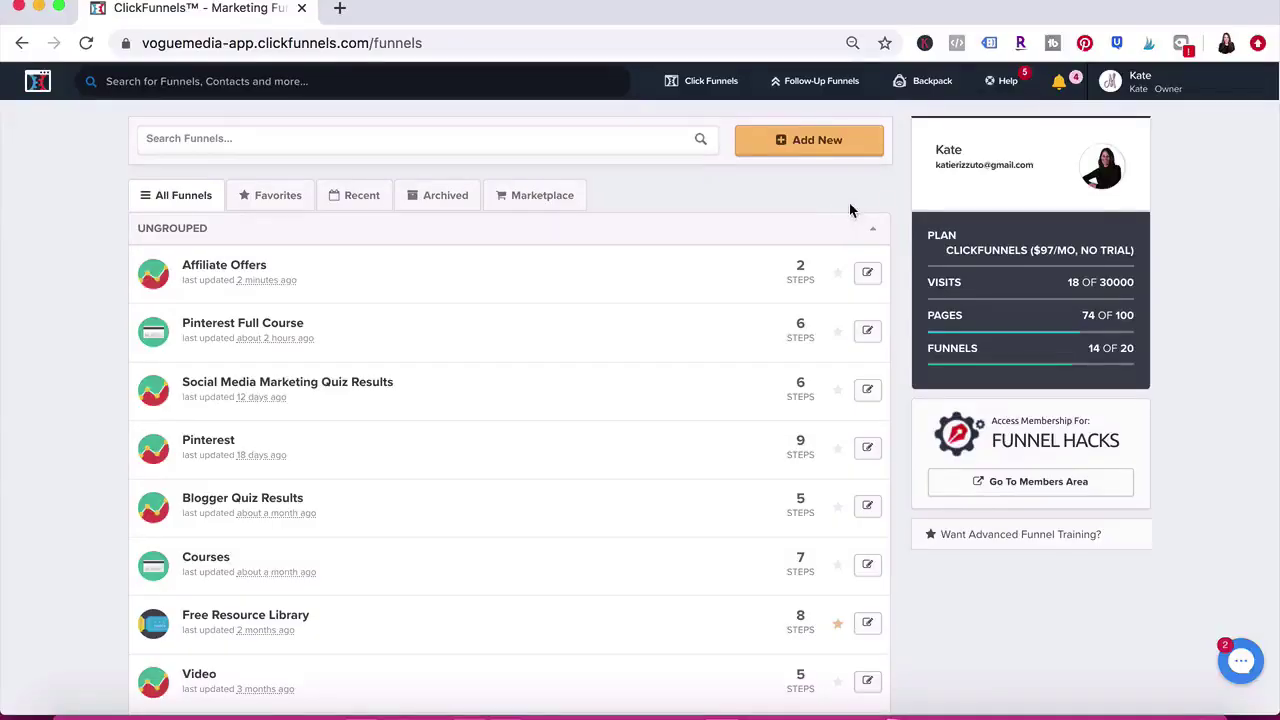
Build a new custom funnel named 'Bridge Pages' to reach its page templates.
left_click(815, 142)
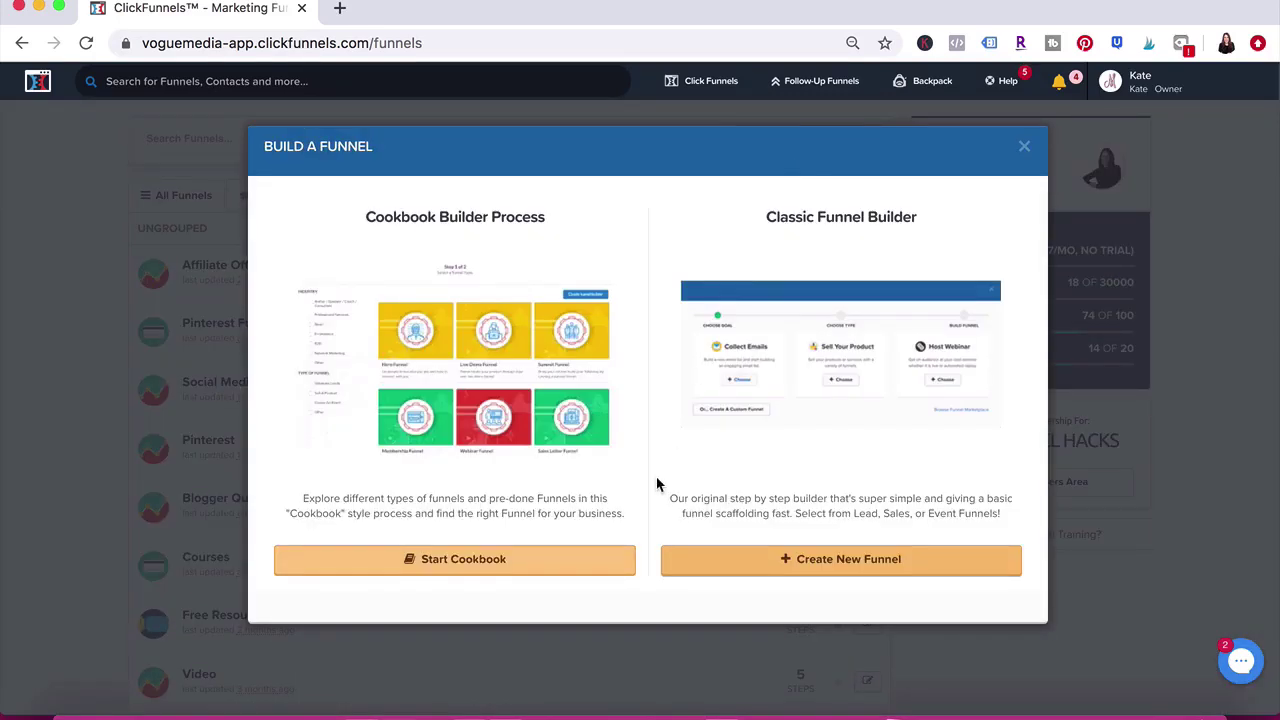
left_click(786, 559)
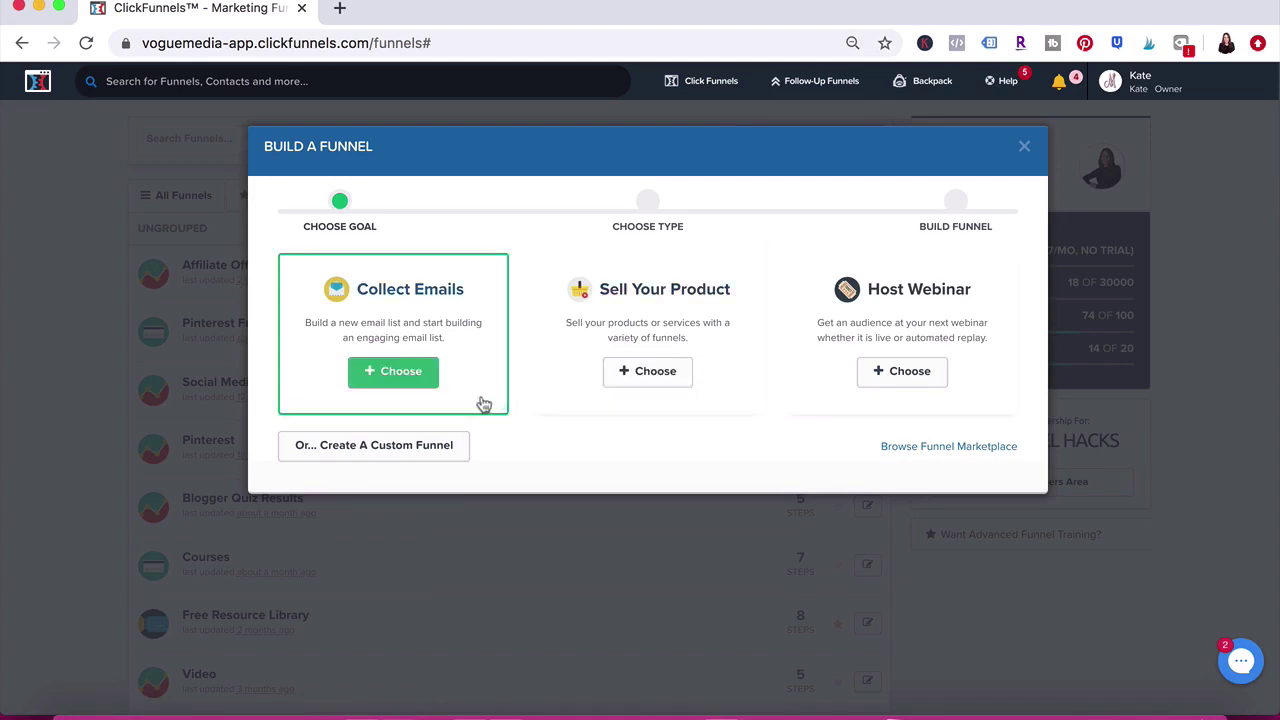
left_click(437, 442)
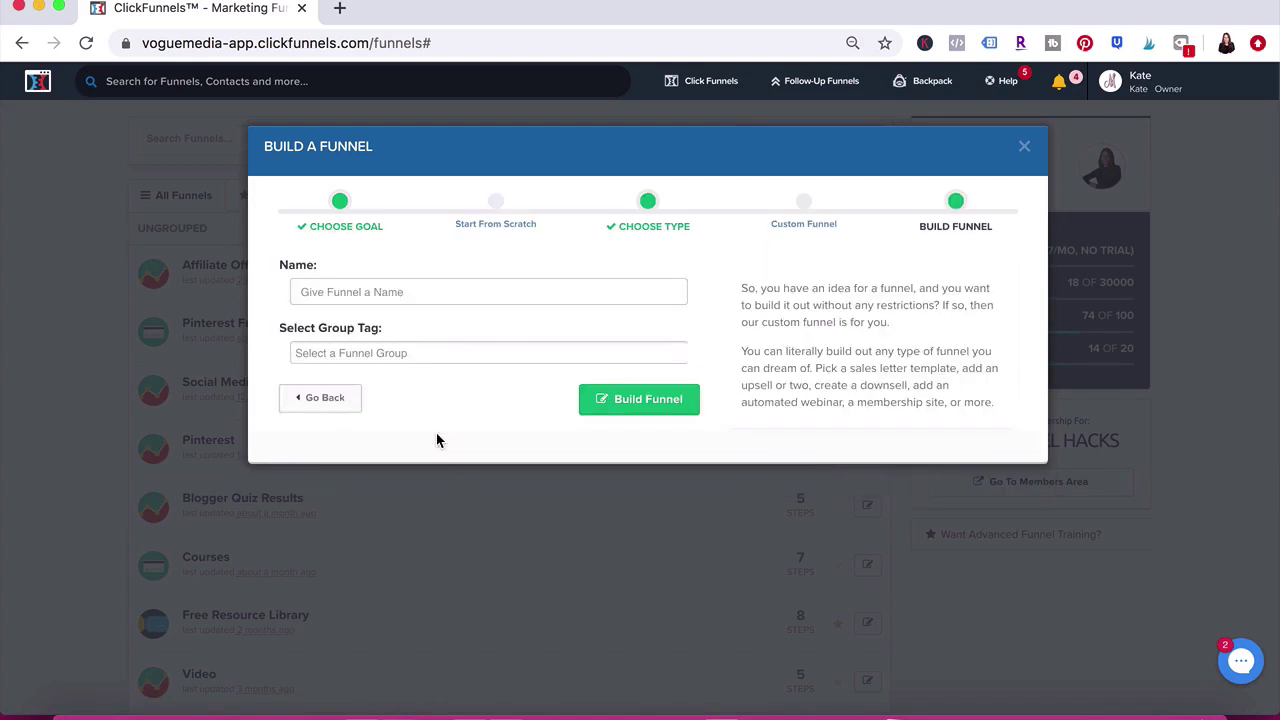
left_click(457, 291)
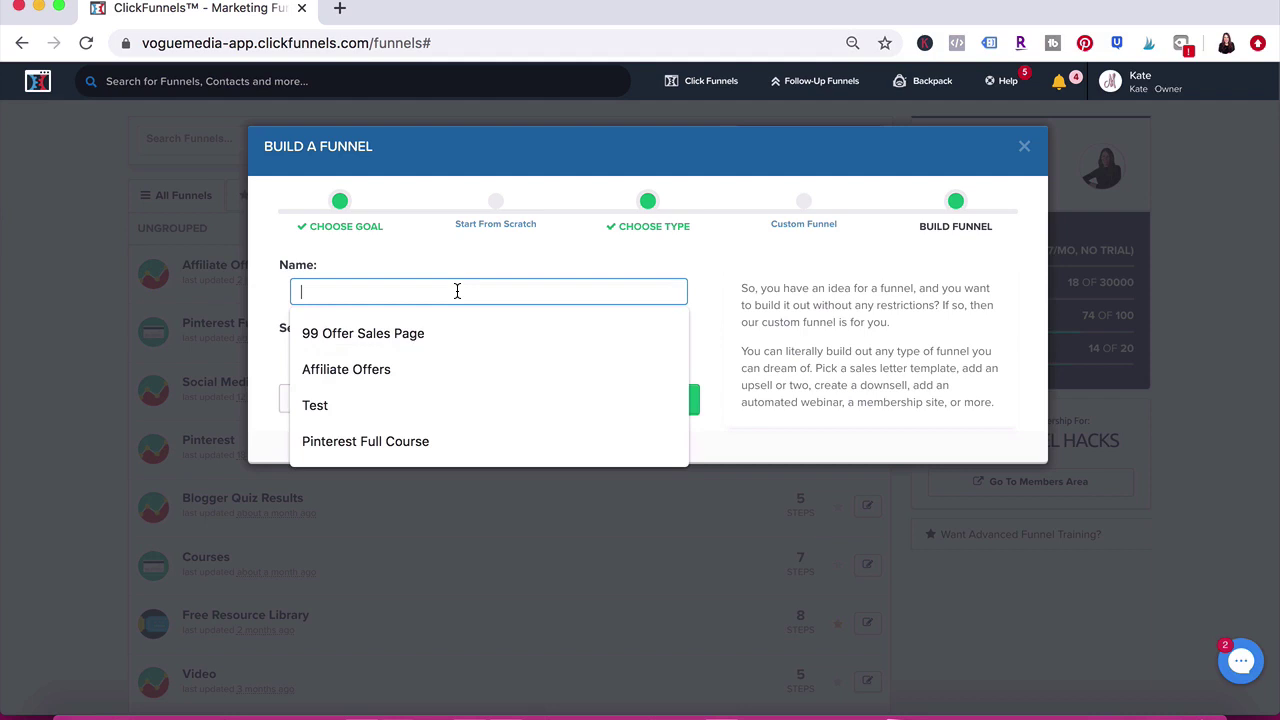
type("Bridge Pages")
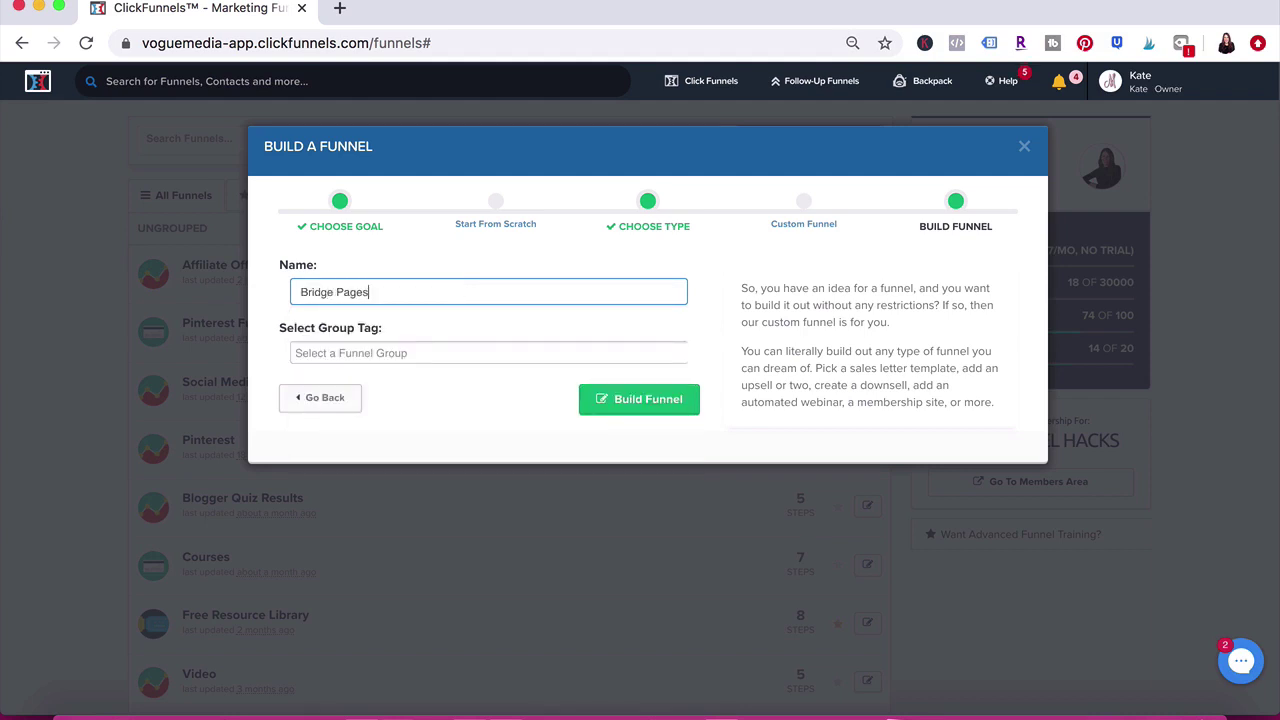
left_click(598, 400)
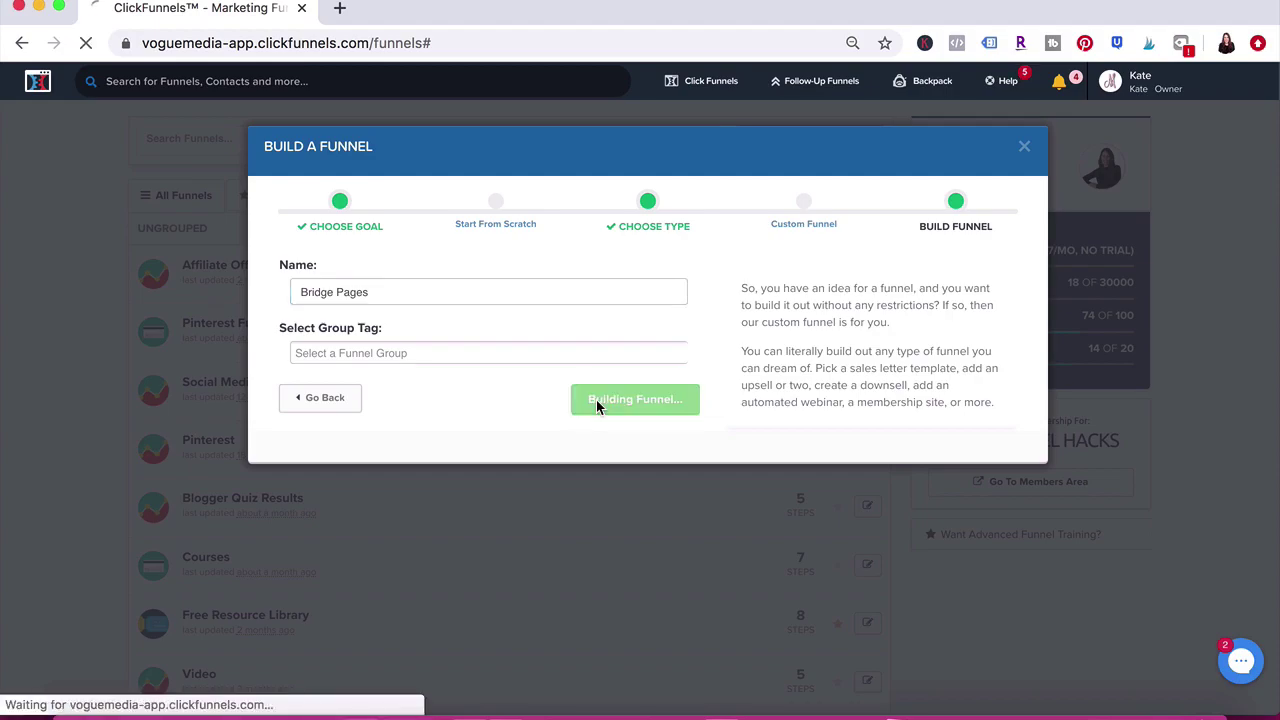
mouse_move(228, 57)
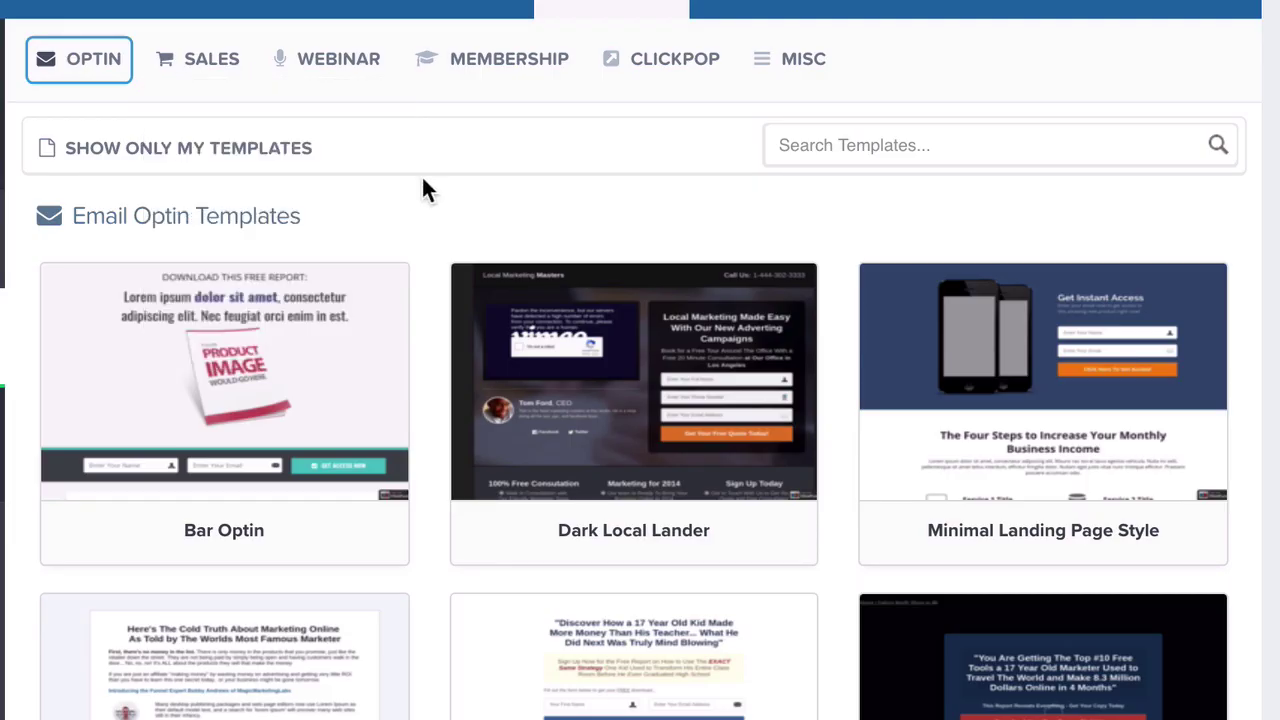
Scroll down through the Email Optin template library.
scroll(640, 360, "down", 3)
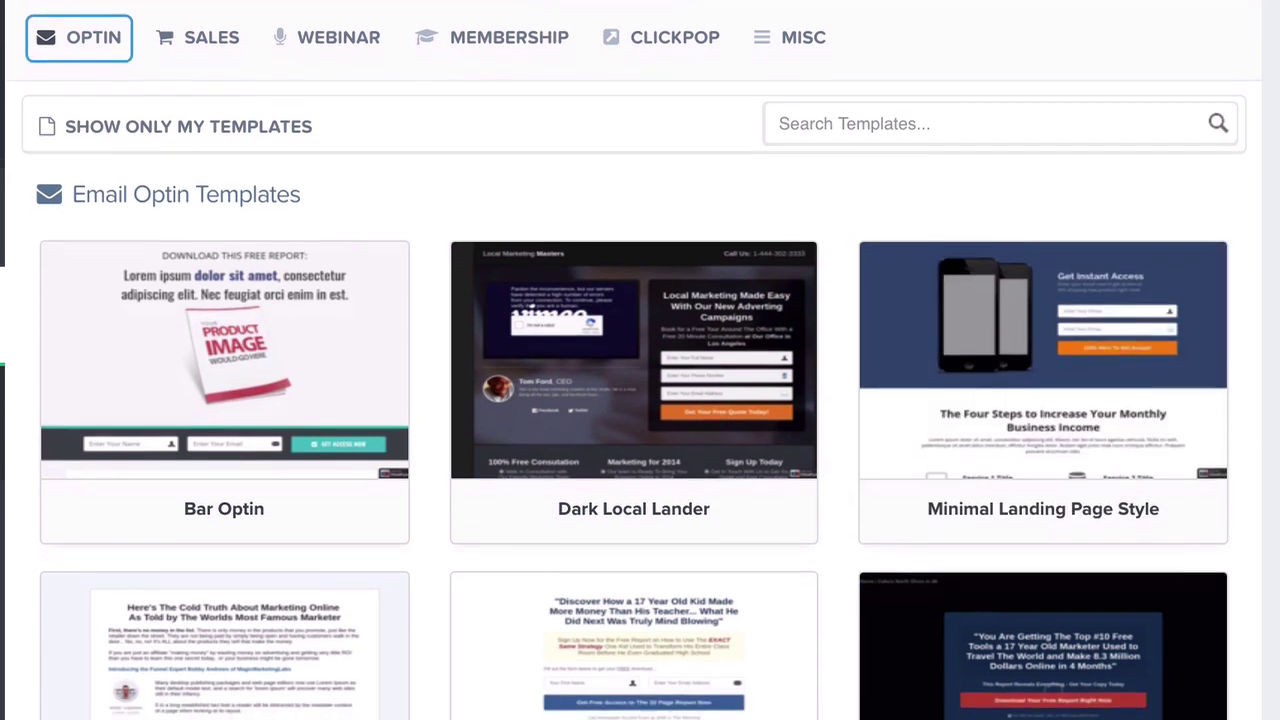
scroll(640, 360, "down", 6)
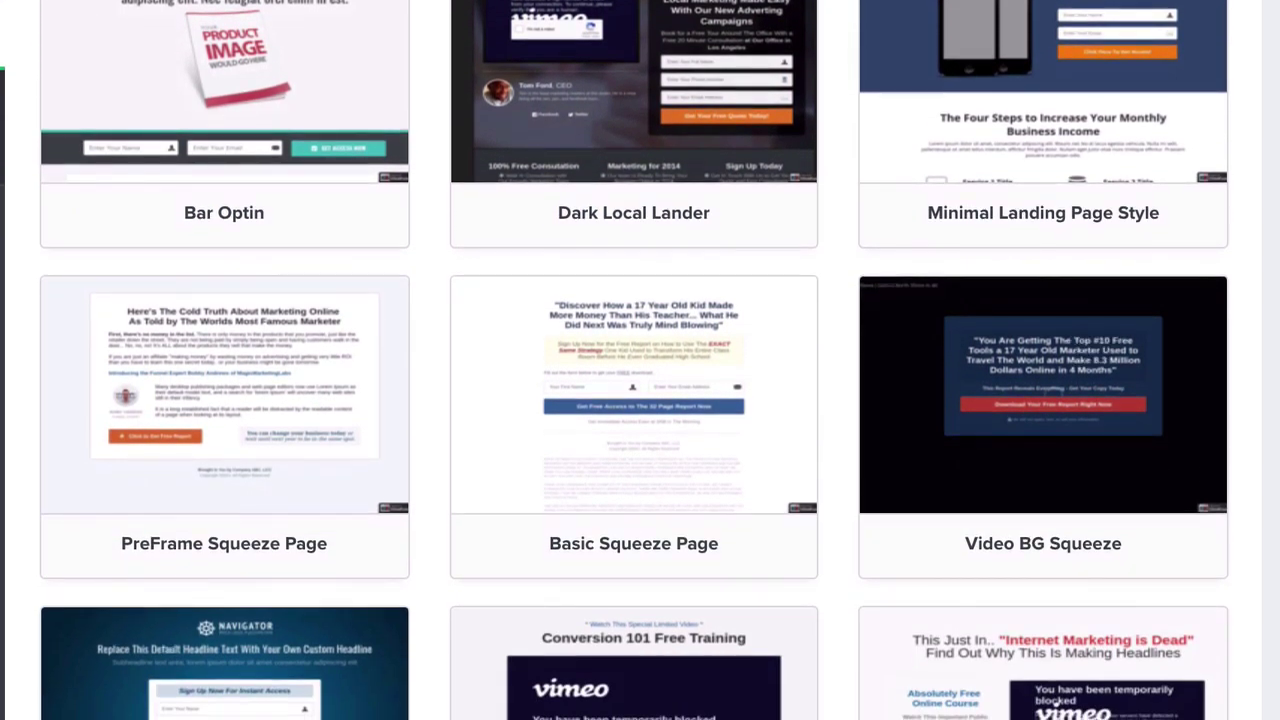
scroll(640, 360, "down", 5)
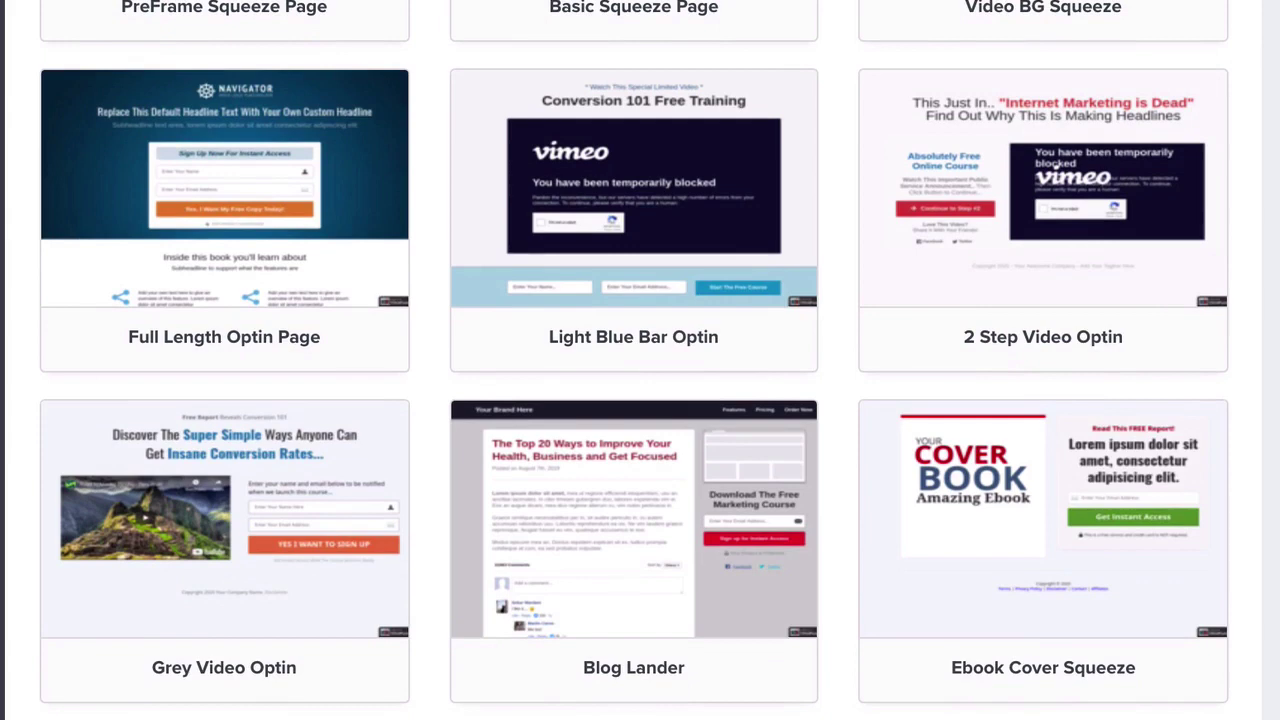
scroll(640, 360, "down", 2)
scroll(640, 360, "down", 12)
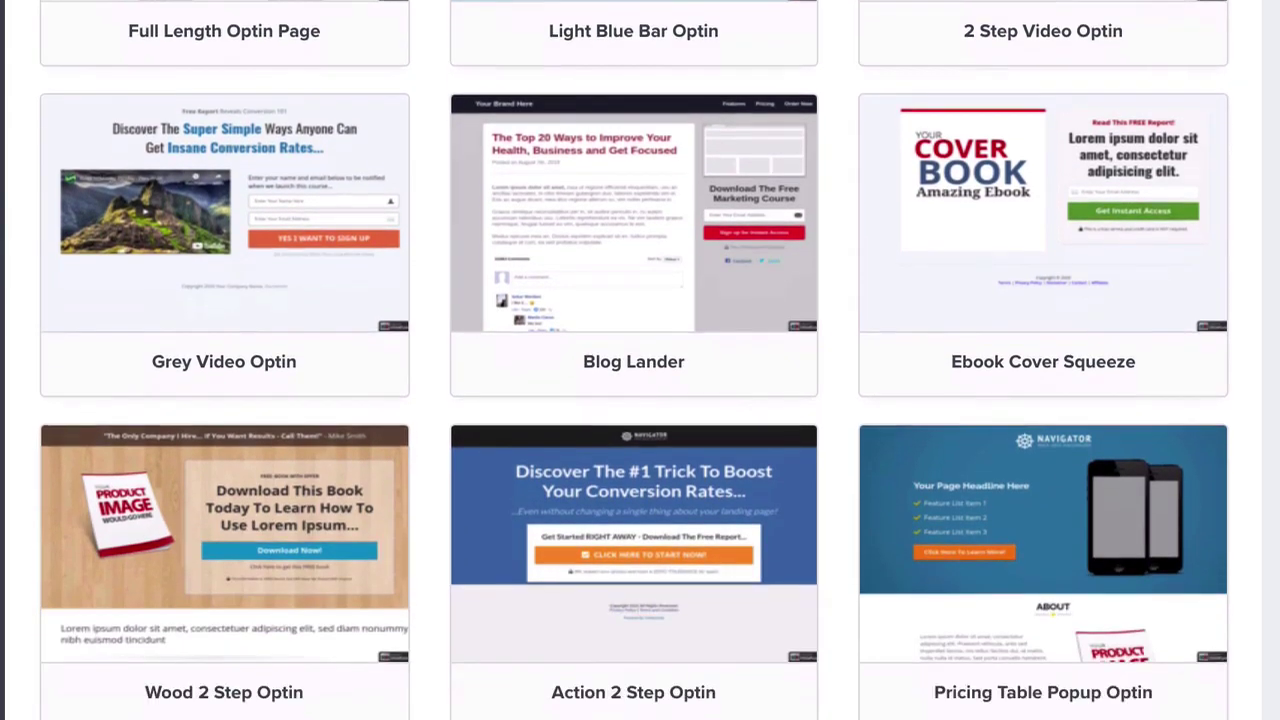
scroll(640, 360, "down", 2)
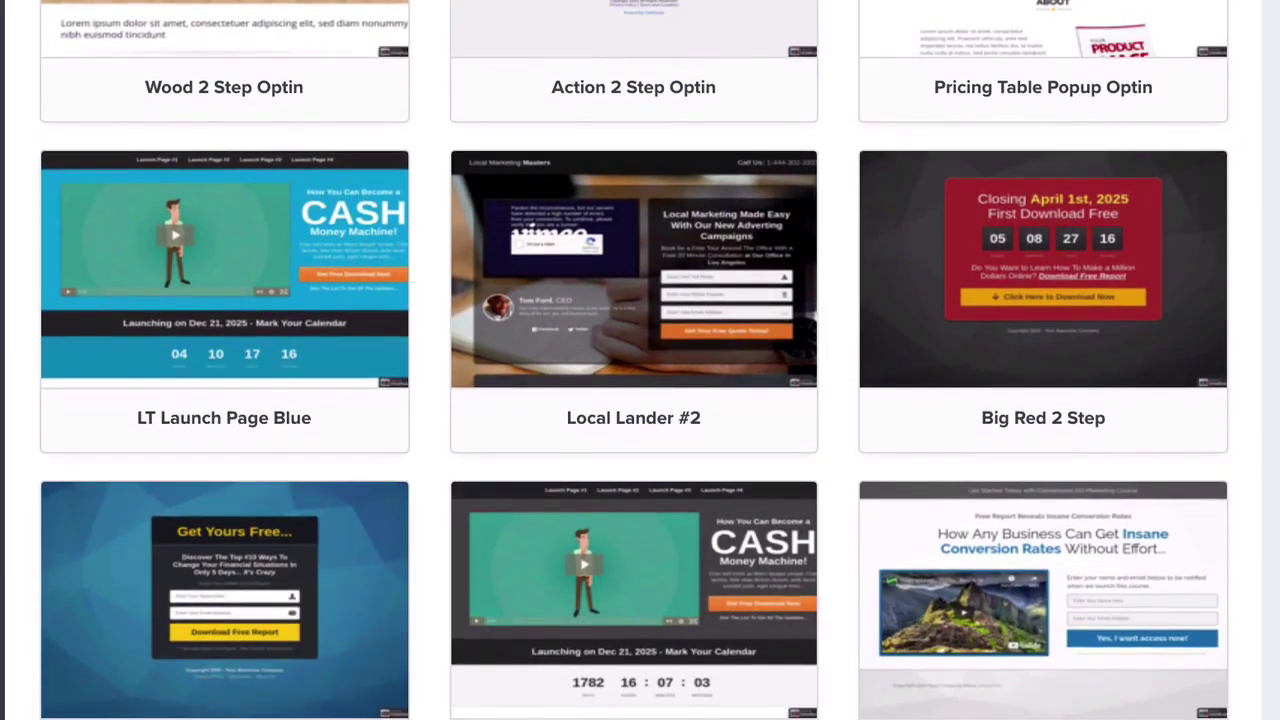
scroll(640, 360, "down", 13)
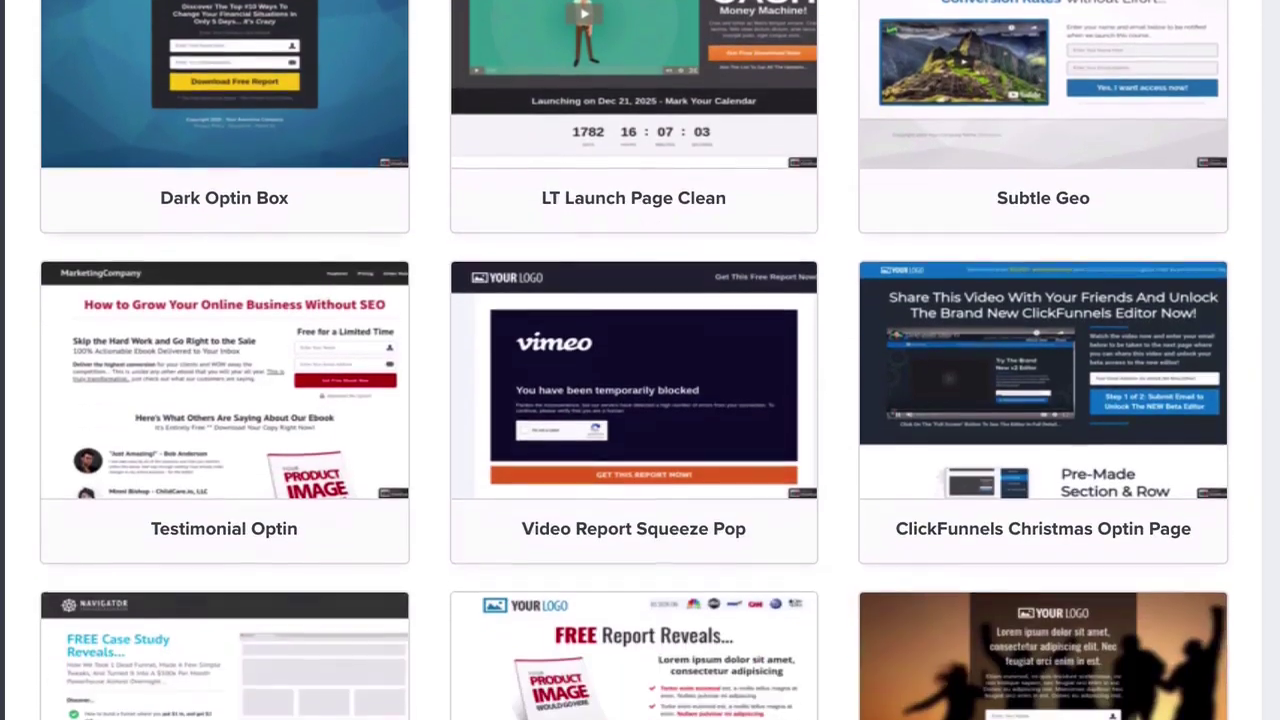
scroll(640, 360, "down", 15)
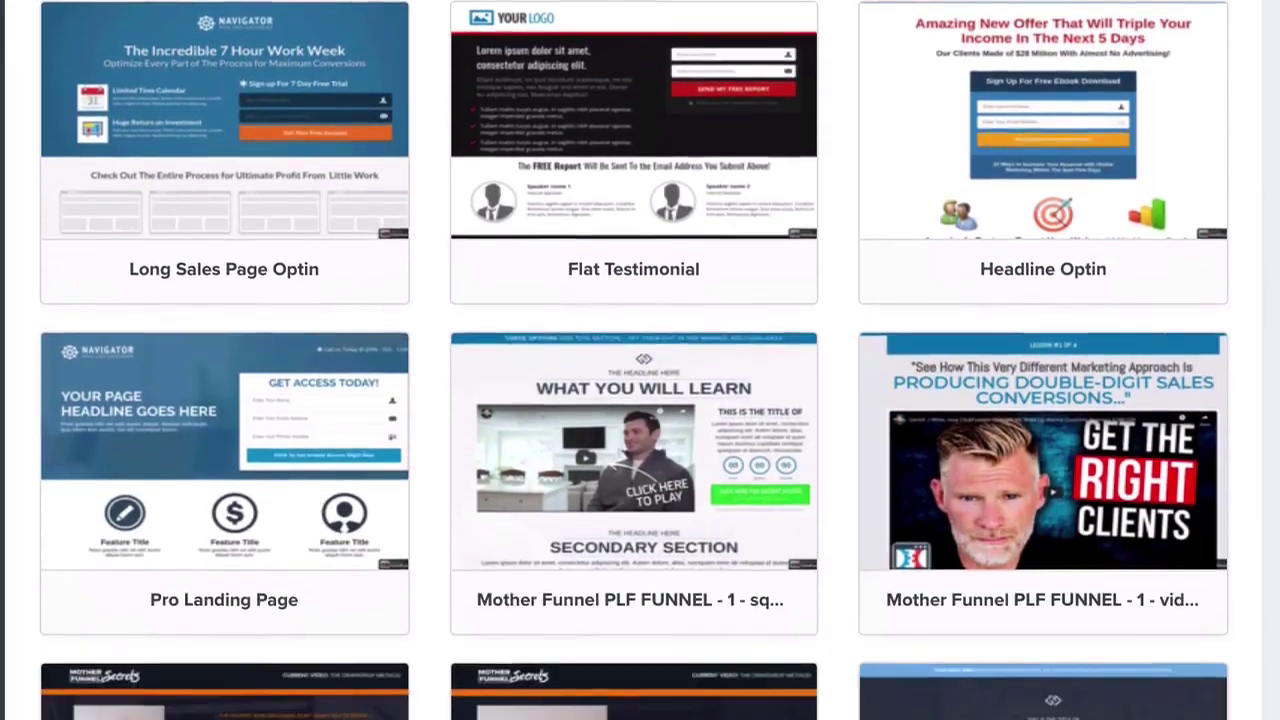
scroll(640, 360, "down", 20)
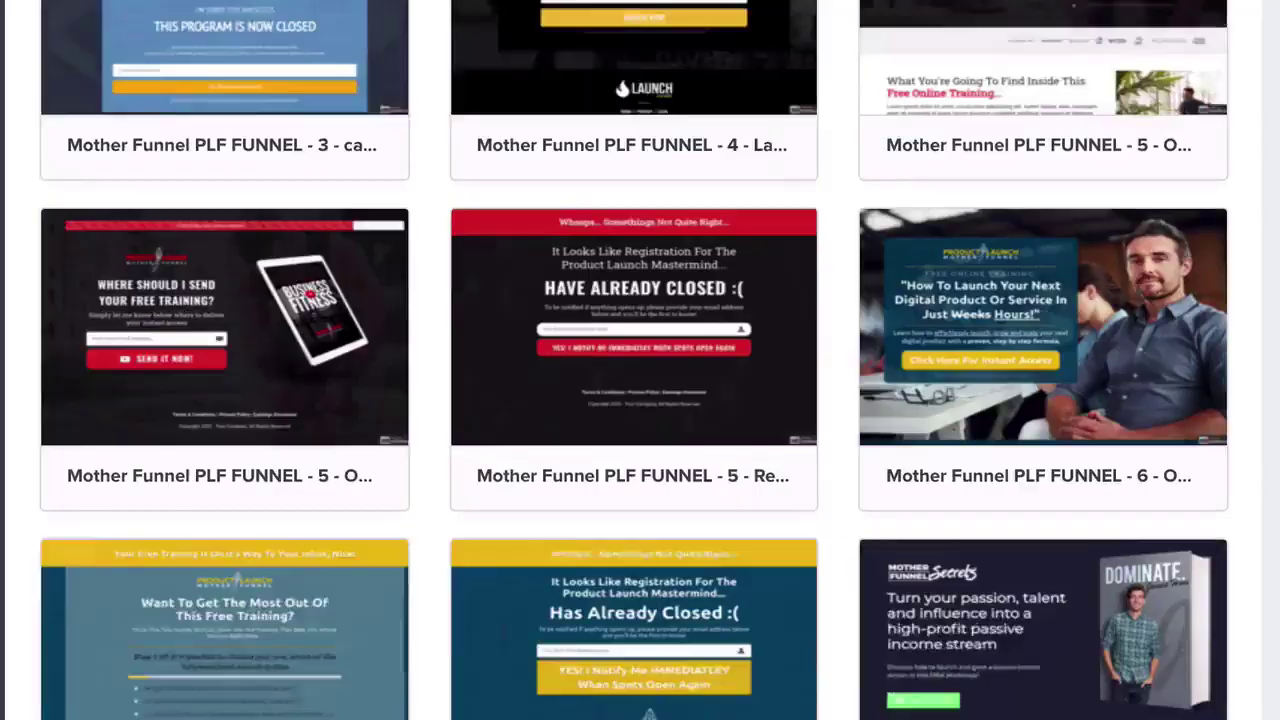
scroll(640, 360, "down", 12)
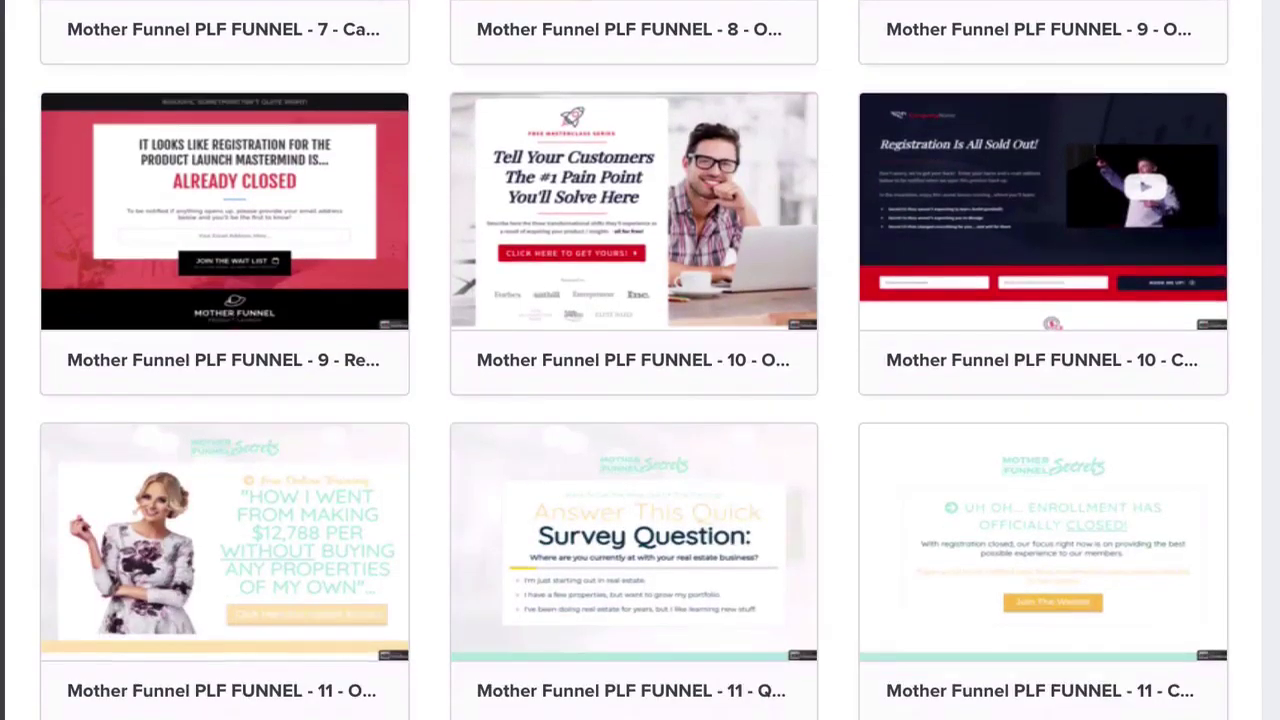
scroll(640, 360, "down", 19)
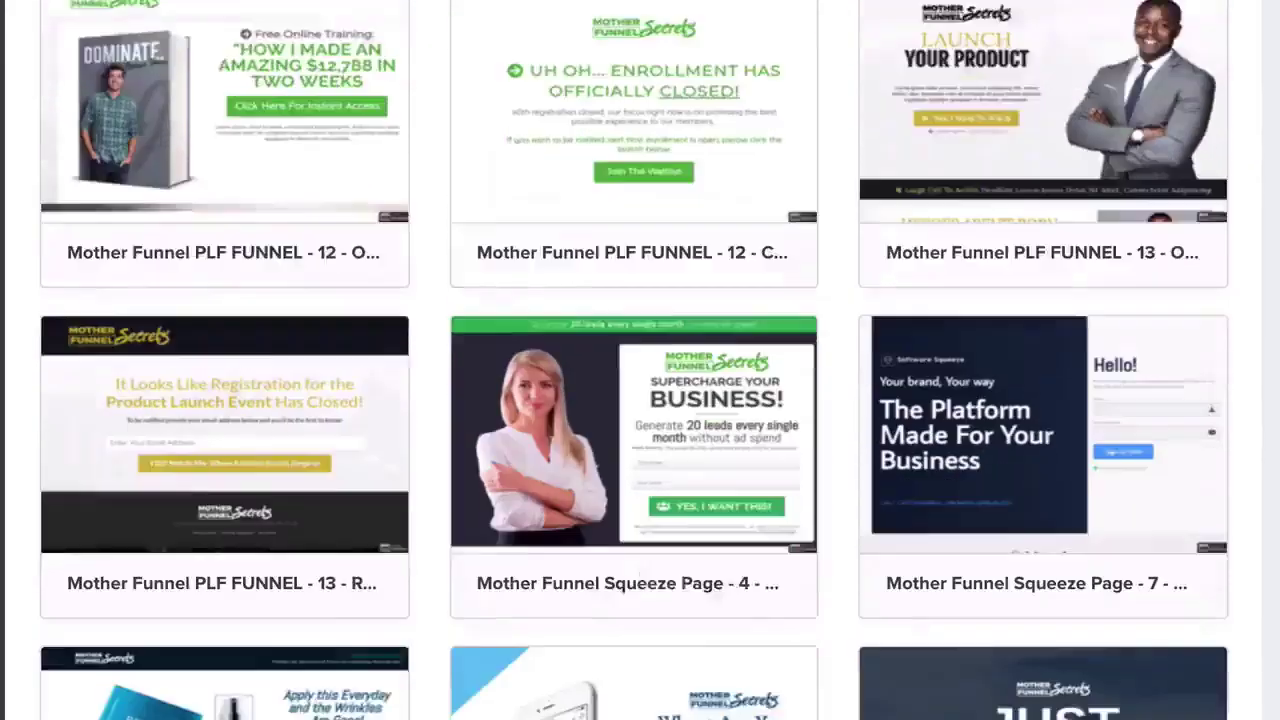
scroll(640, 360, "down", 14)
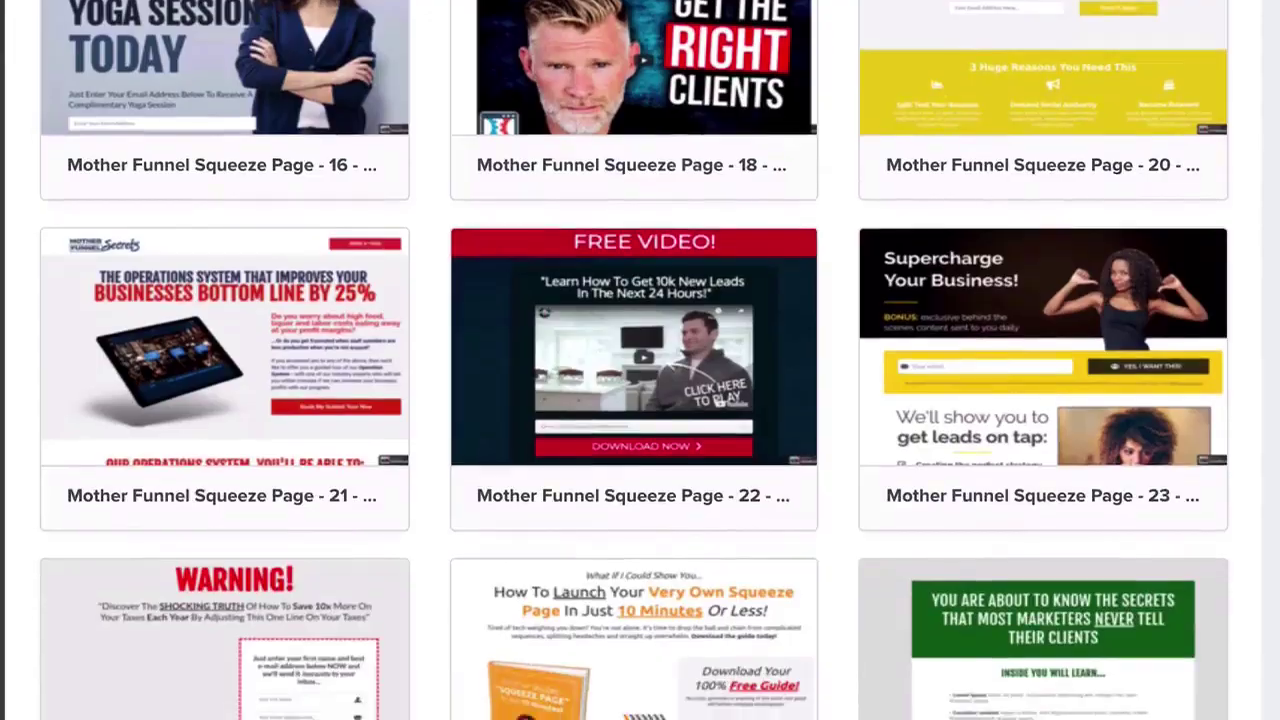
scroll(640, 360, "down", 18)
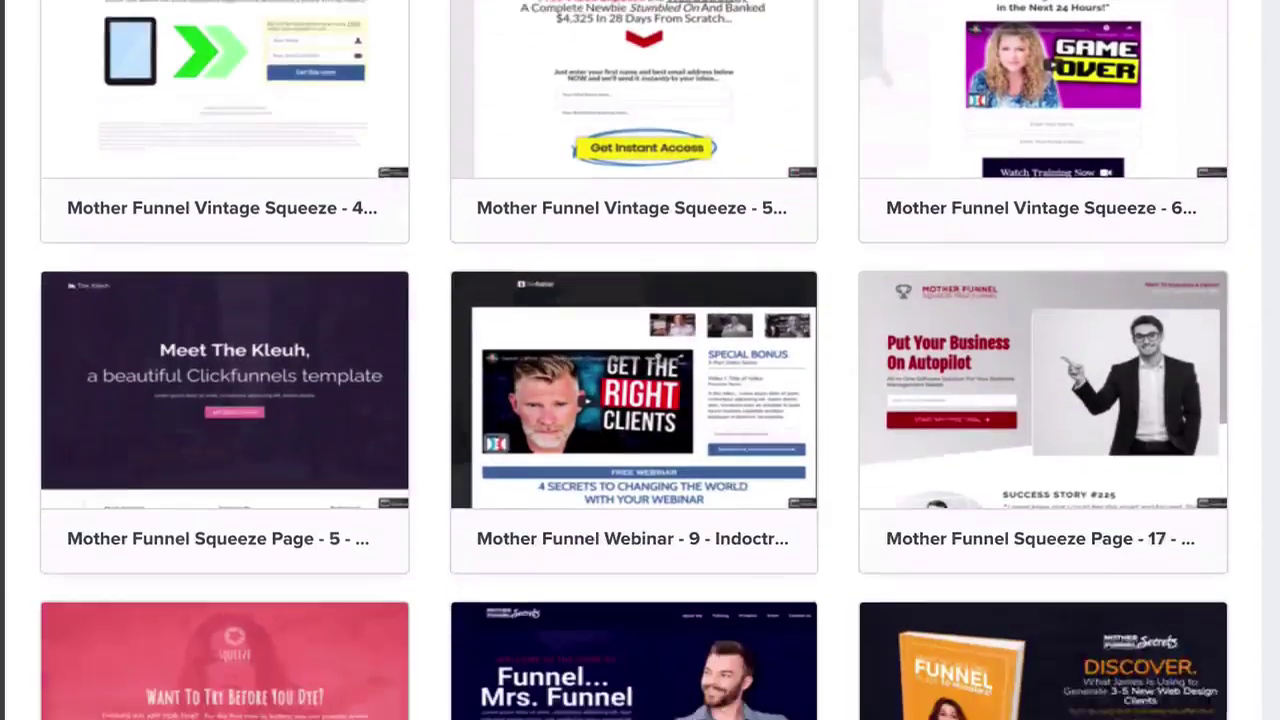
scroll(640, 360, "down", 8)
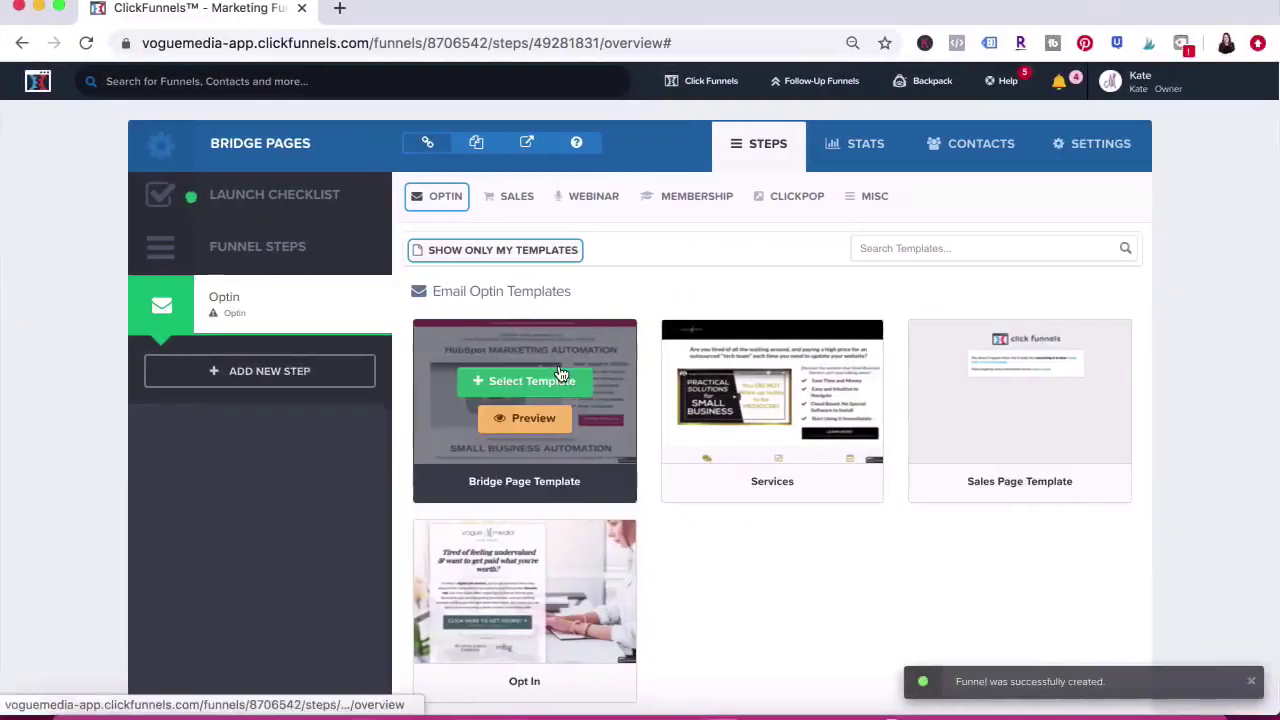
Use Bridge Page Template for the optin step, renamed 'HubSpot Review' with path 'hubspot-review'.
left_click(539, 380)
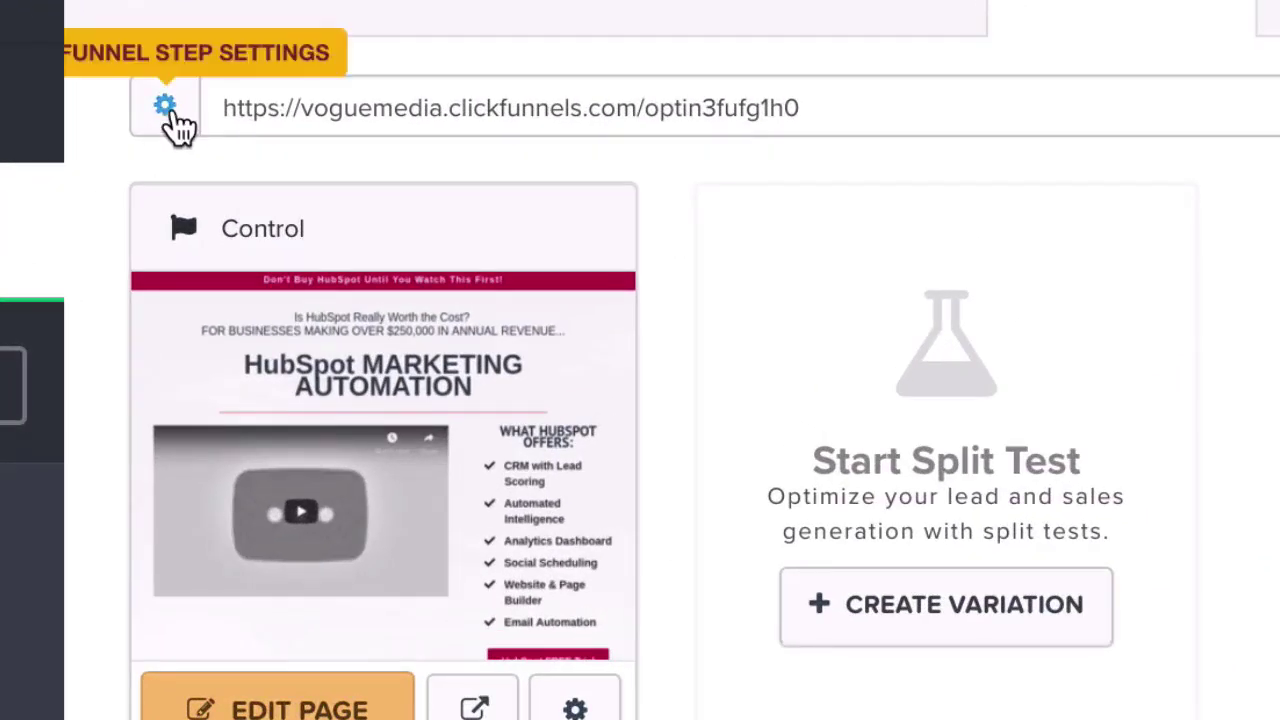
left_click(170, 110)
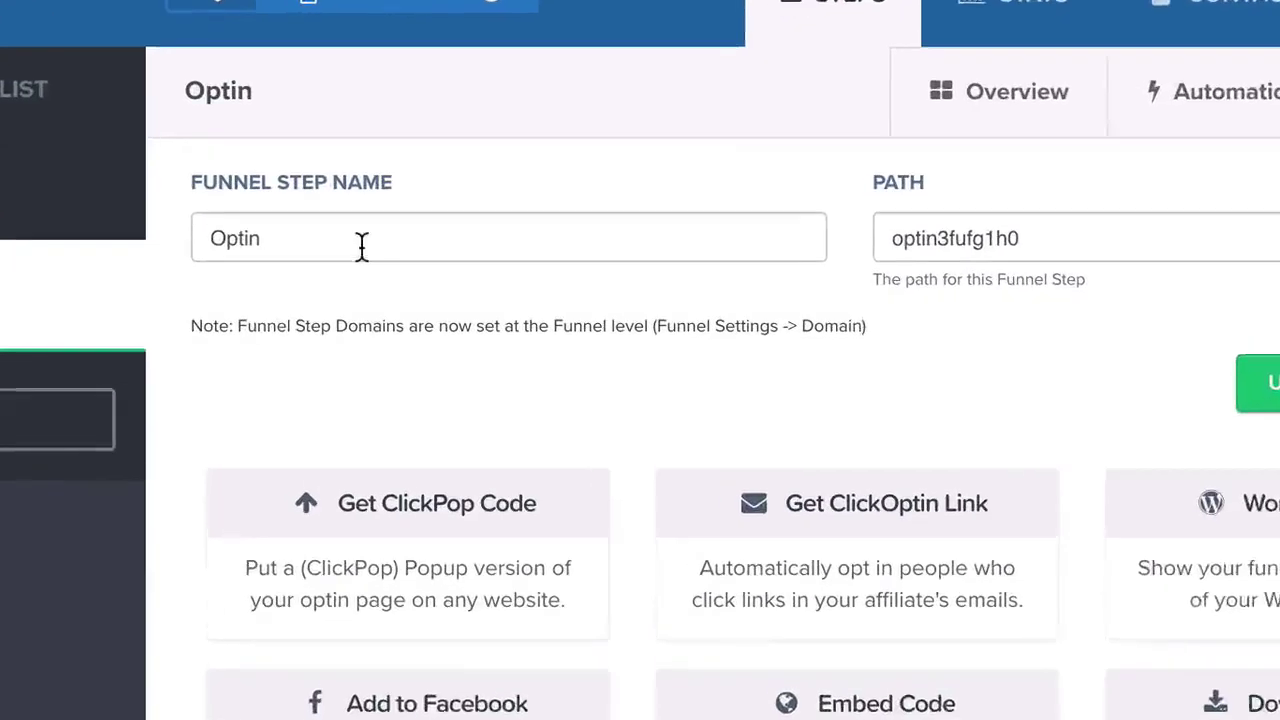
left_click_drag(467, 278, 417, 272)
type("Hub")
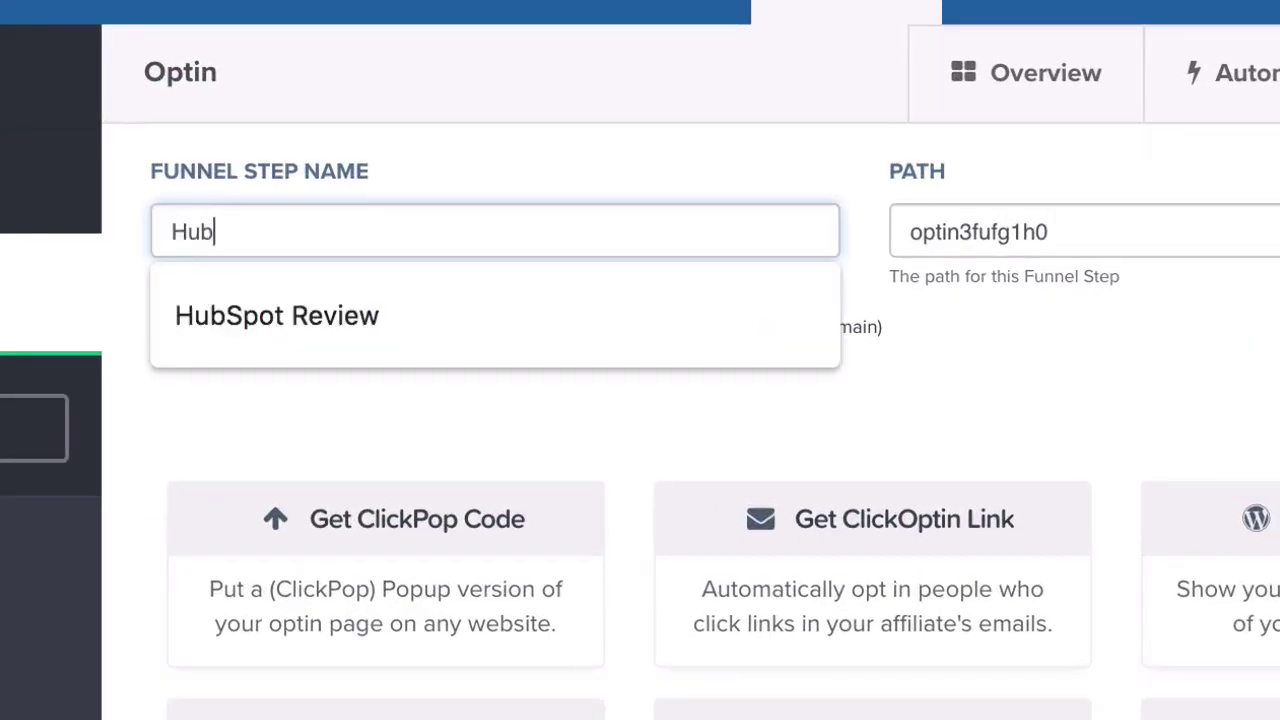
type("Spot Review")
key("Tab")
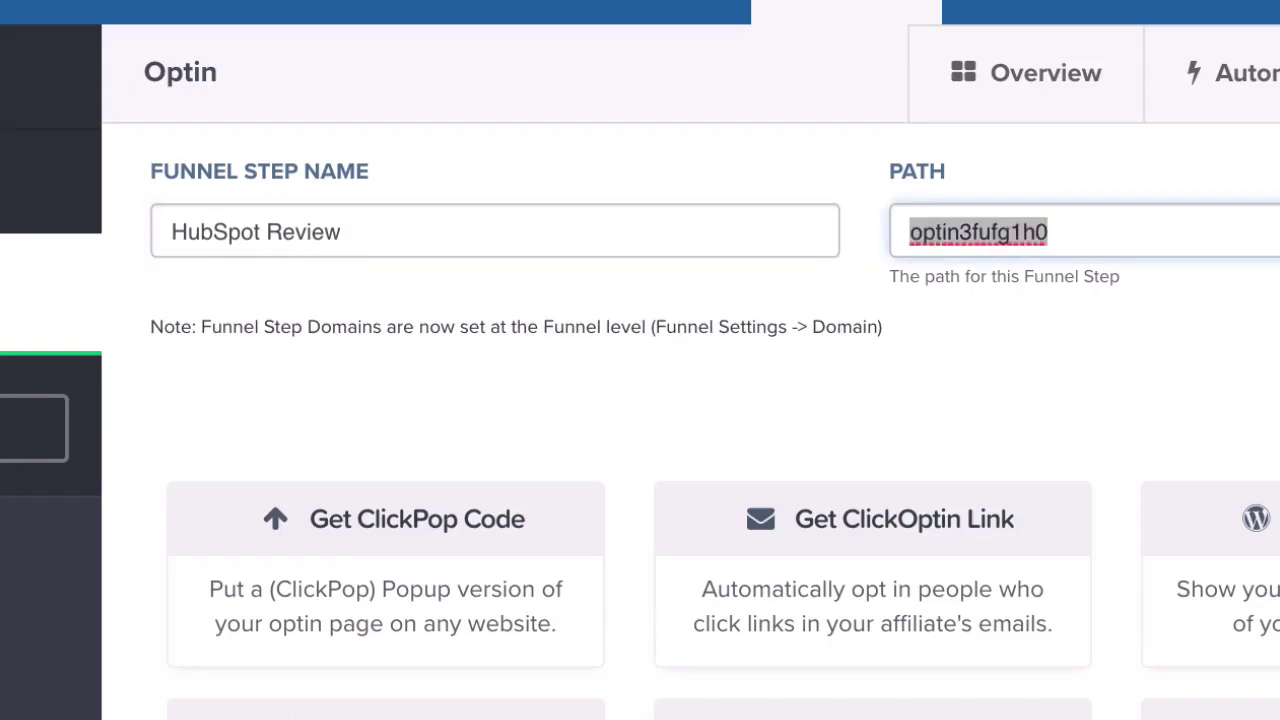
type("hub")
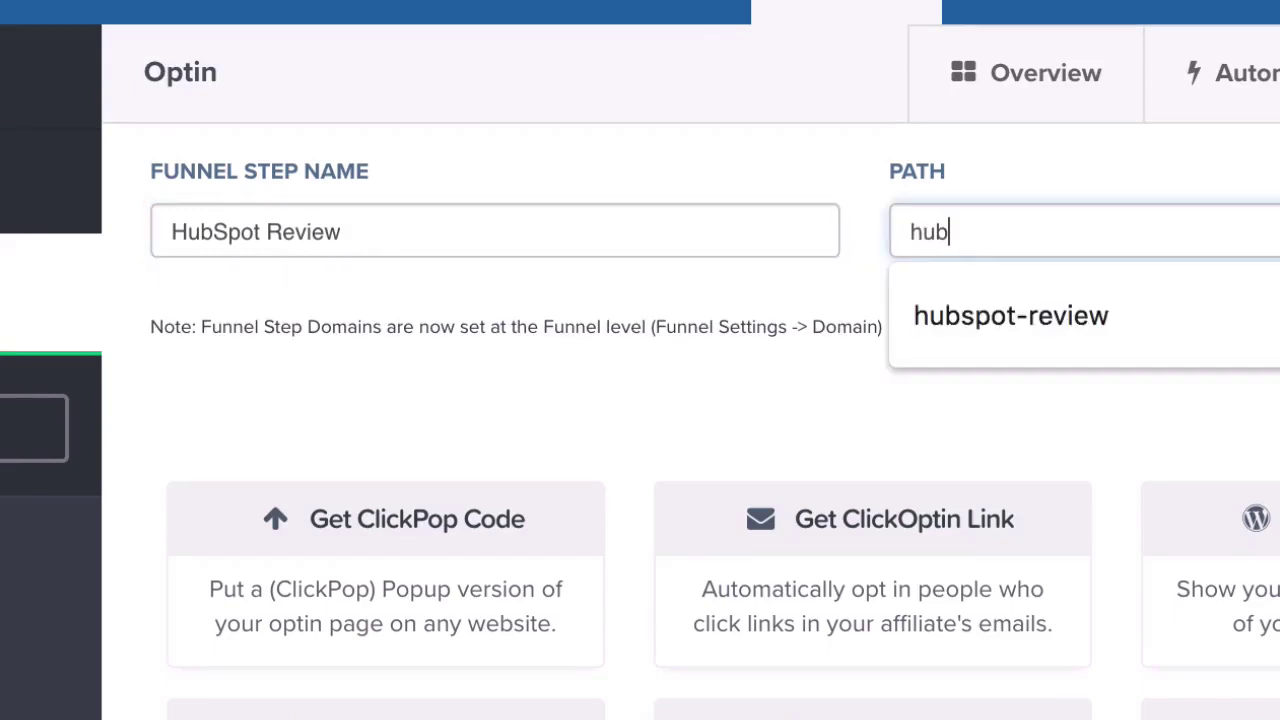
type("spot-review")
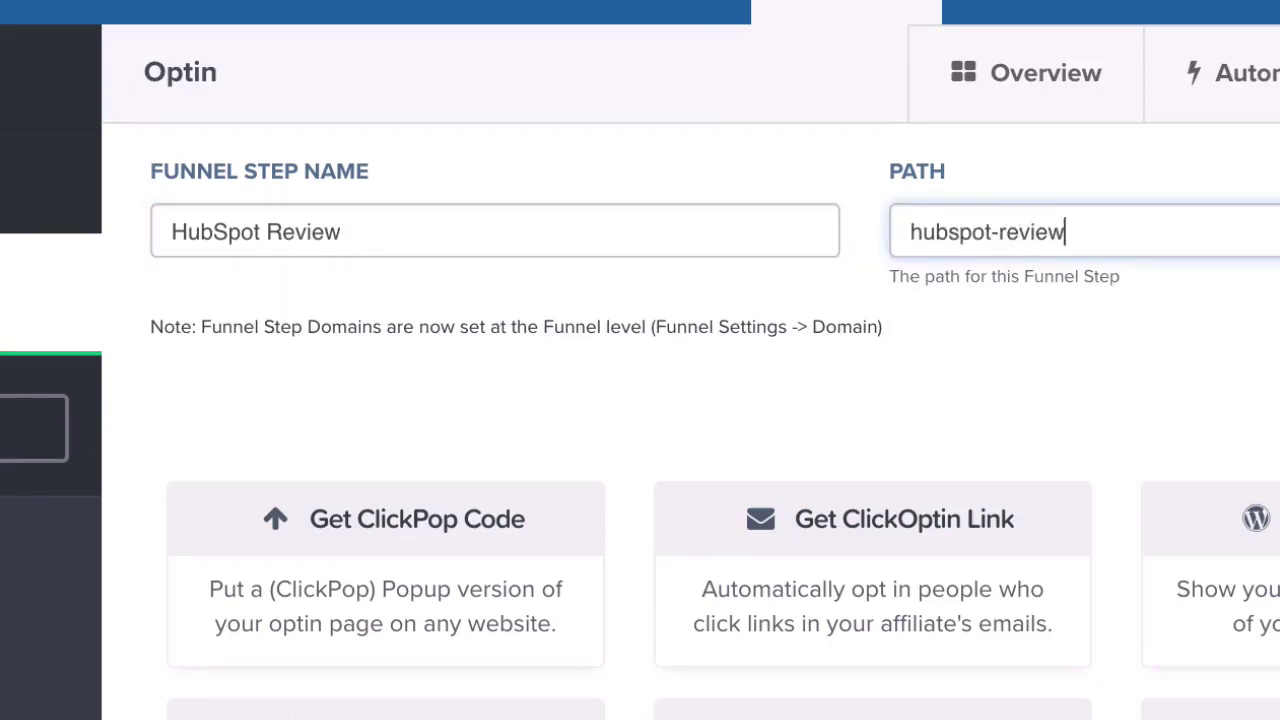
key("Tab")
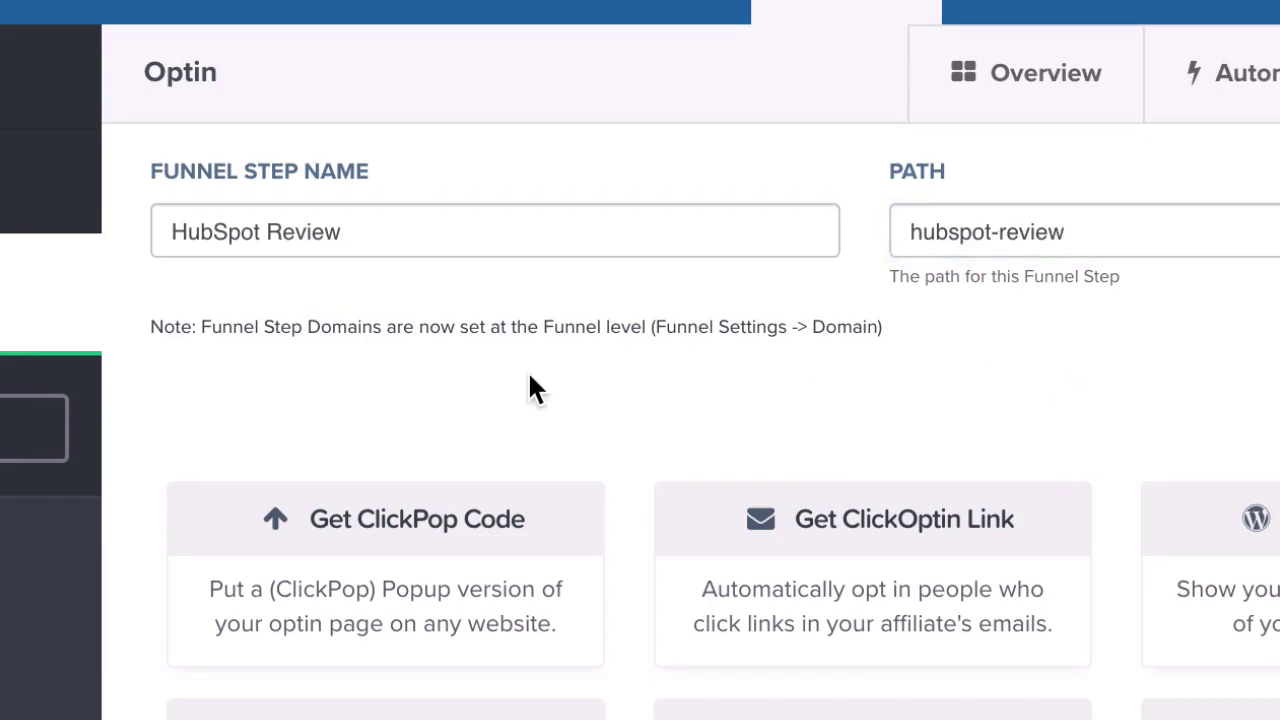
key("Return")
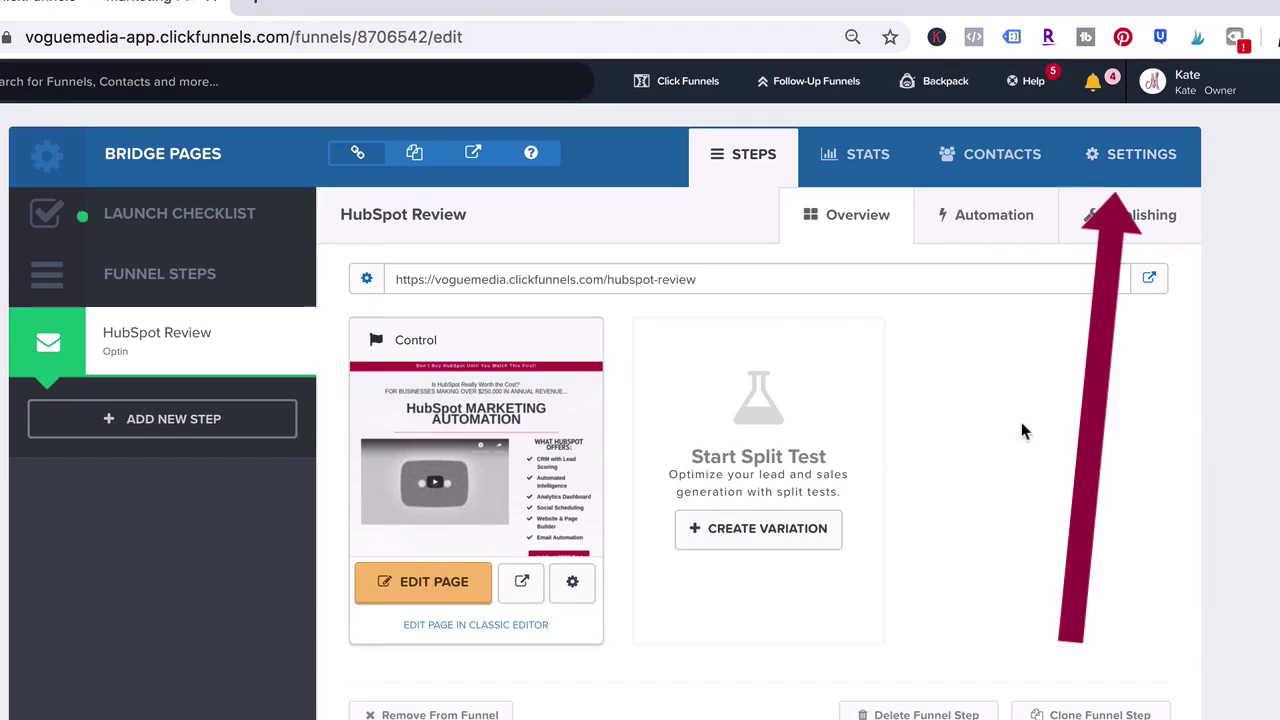
Set the funnel domain to marketing.vogue-media.com and start retyping the funnel path.
left_click(1013, 403)
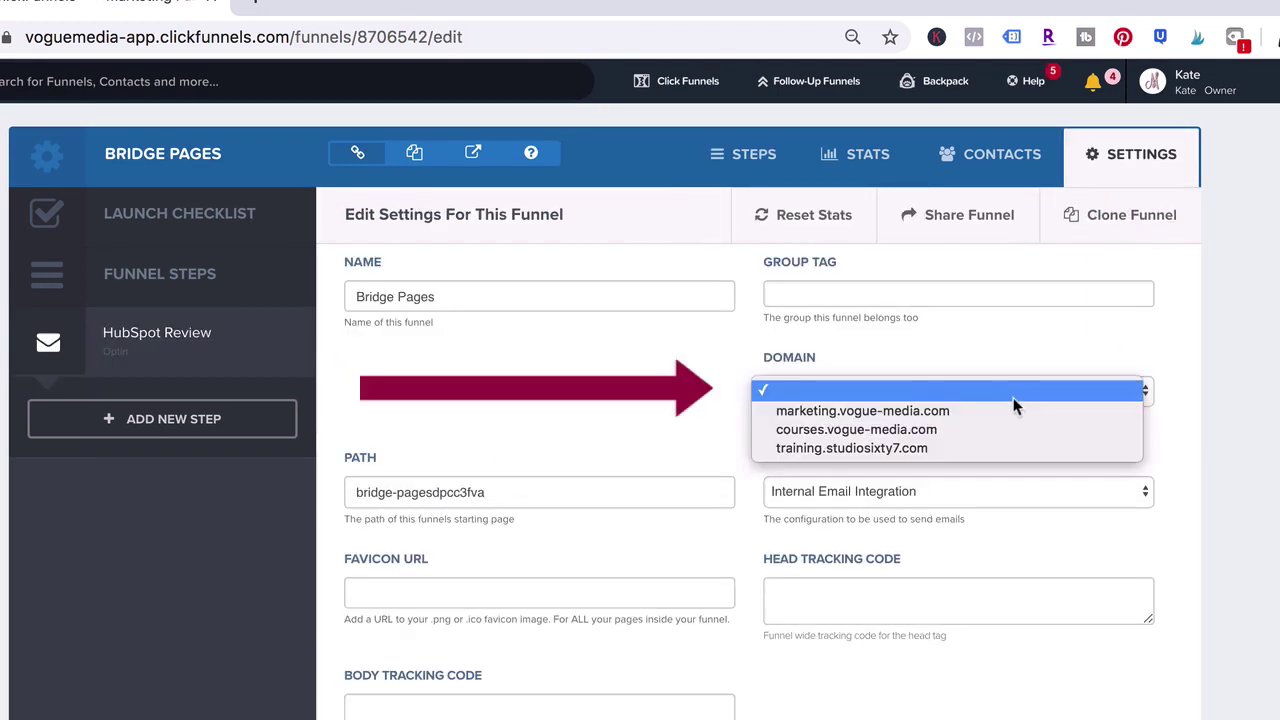
left_click(1014, 416)
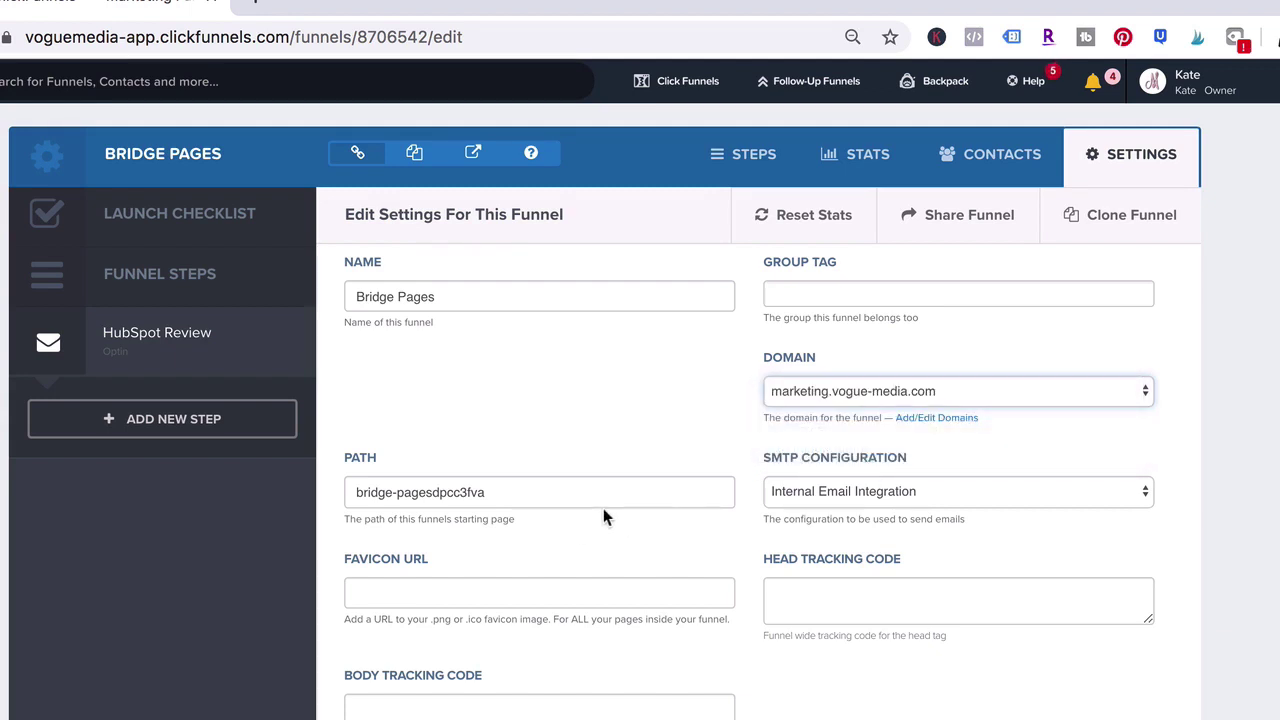
left_click_drag(540, 492, 328, 494)
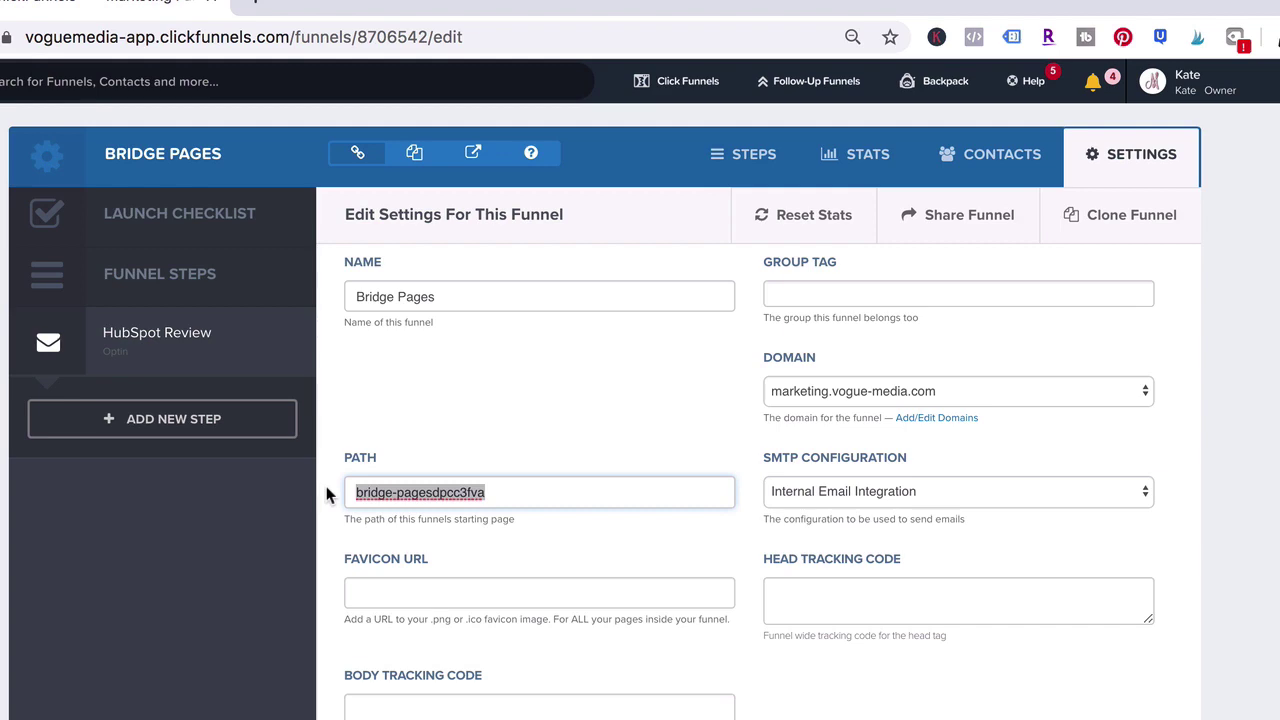
type("reviews")
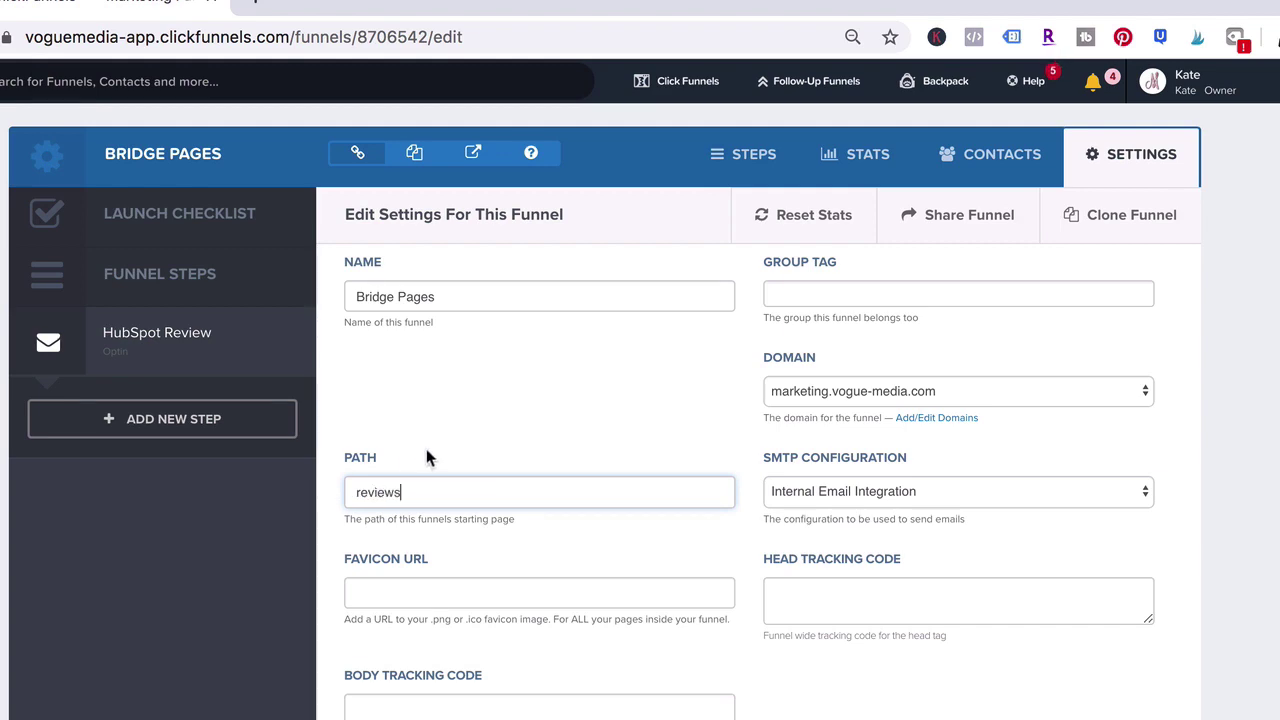
scroll(426, 452, "down", 5)
scroll(426, 449, "up", 1)
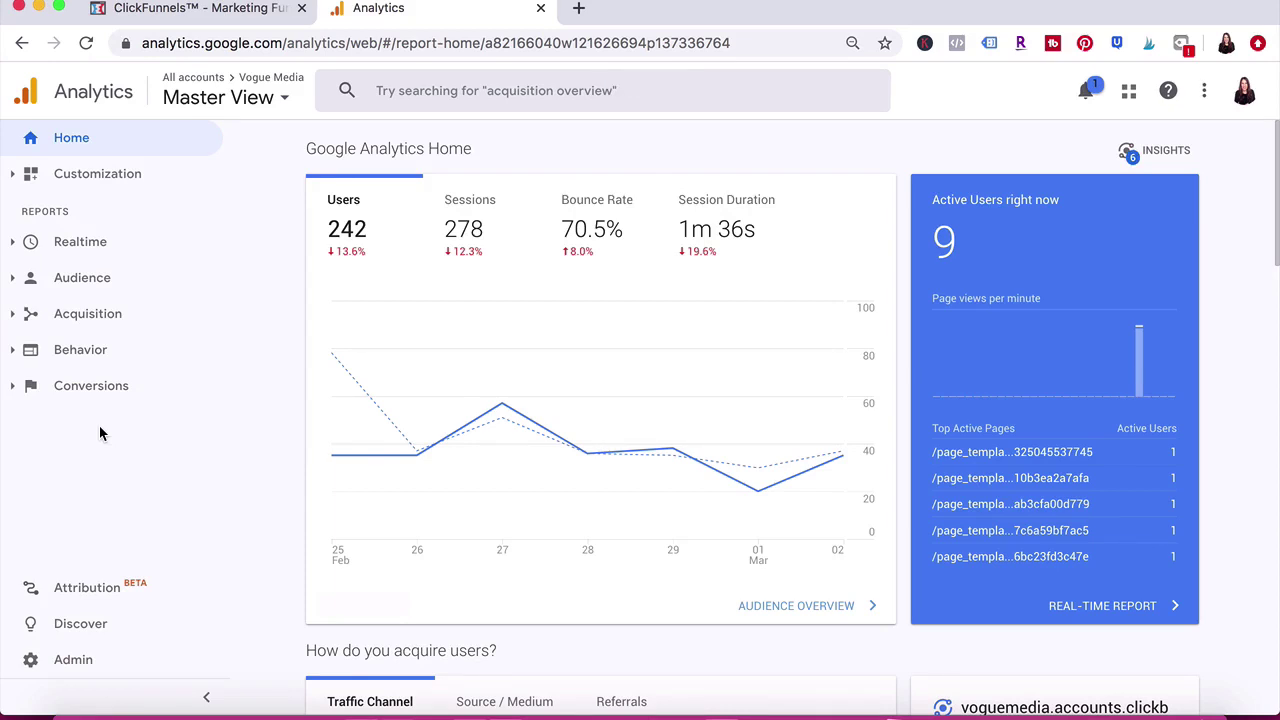
Copy the property's gtag.js tracking snippet from Google Analytics Admin > Tracking Code.
left_click(75, 660)
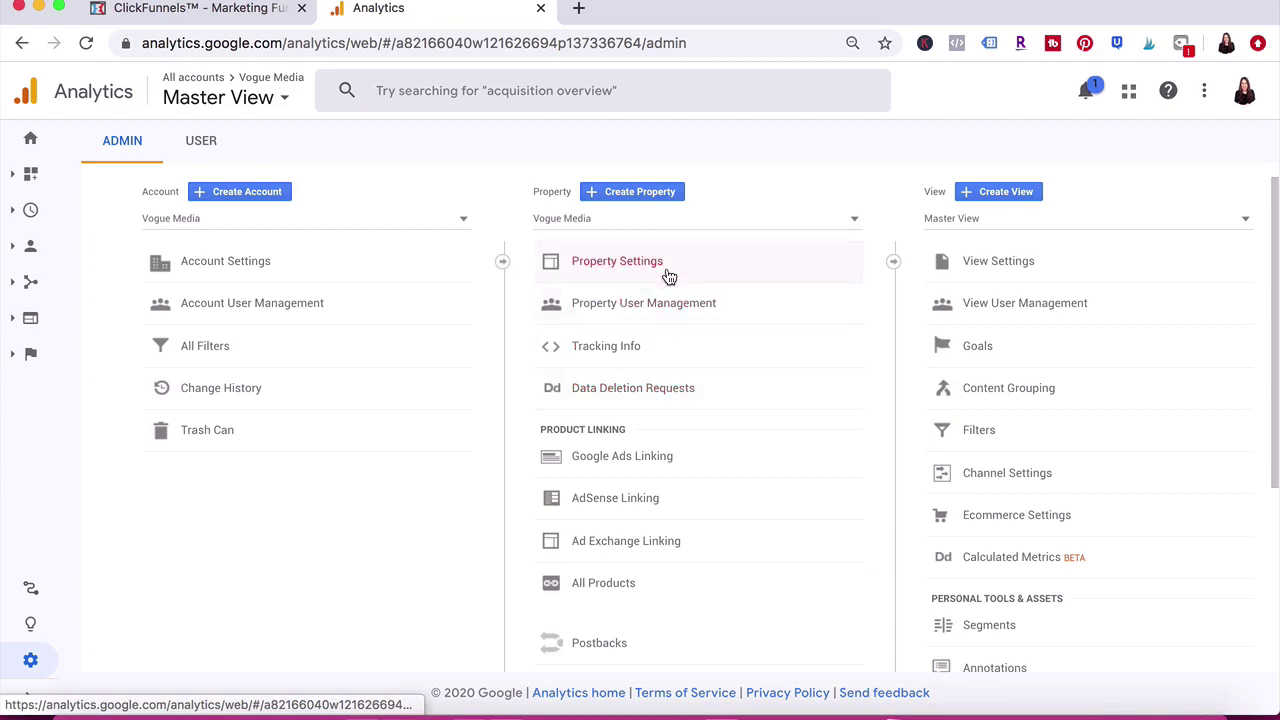
left_click(638, 358)
left_click(637, 391)
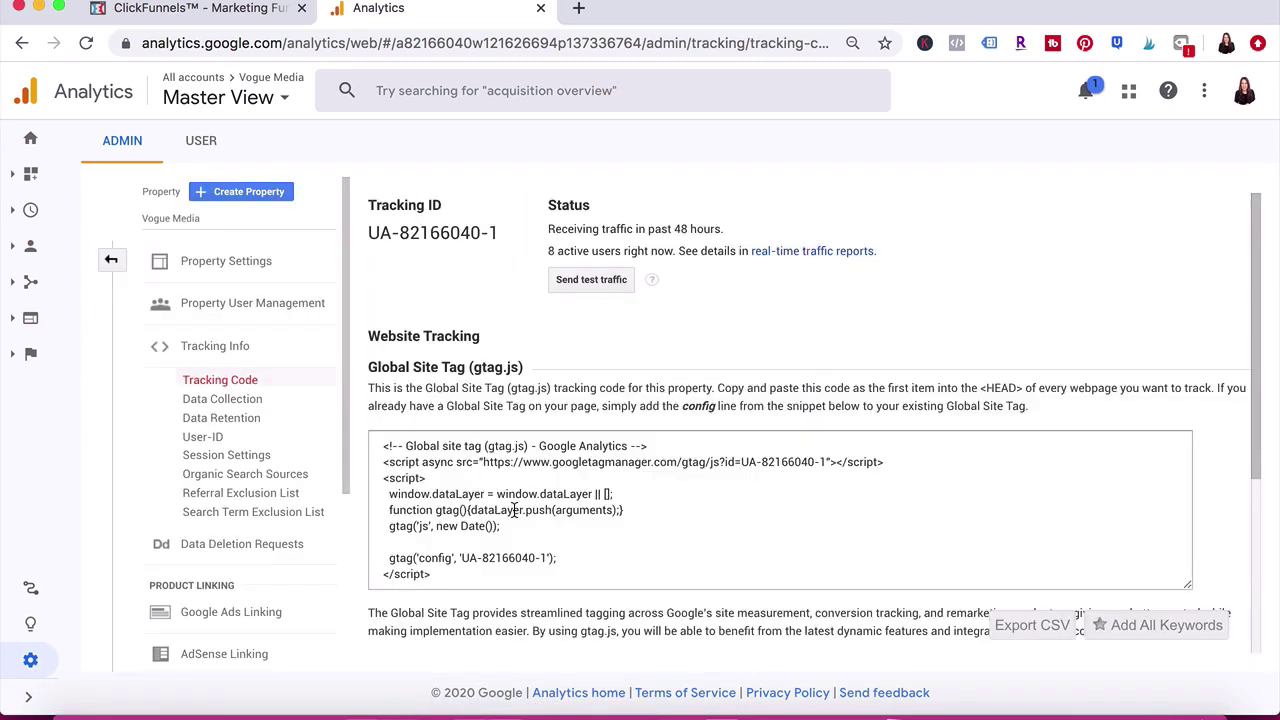
left_click_drag(383, 449, 428, 608)
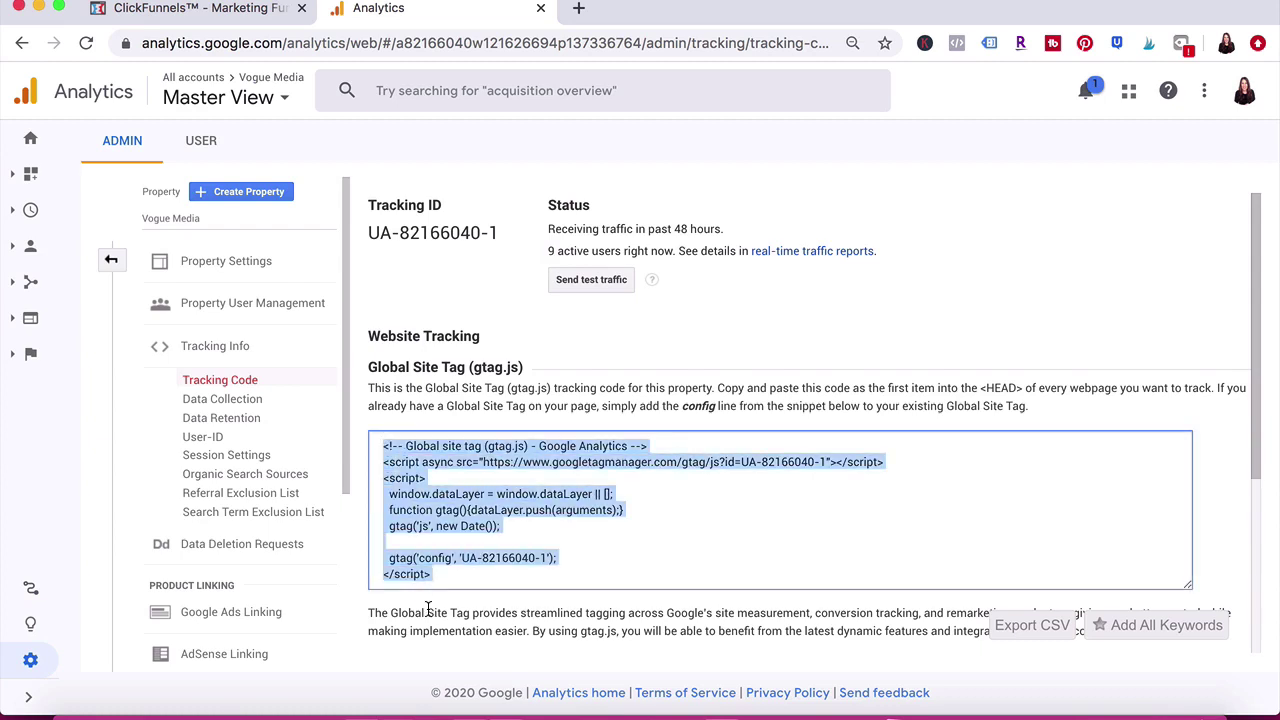
key("ctrl+shift+Tab")
Replace the funnel's Head Tracking Code with the pasted Google tag snippet.
left_click(874, 527)
key("ctrl+v")
key("ctrl+a")
key("BackSpace")
key("ctrl+v")
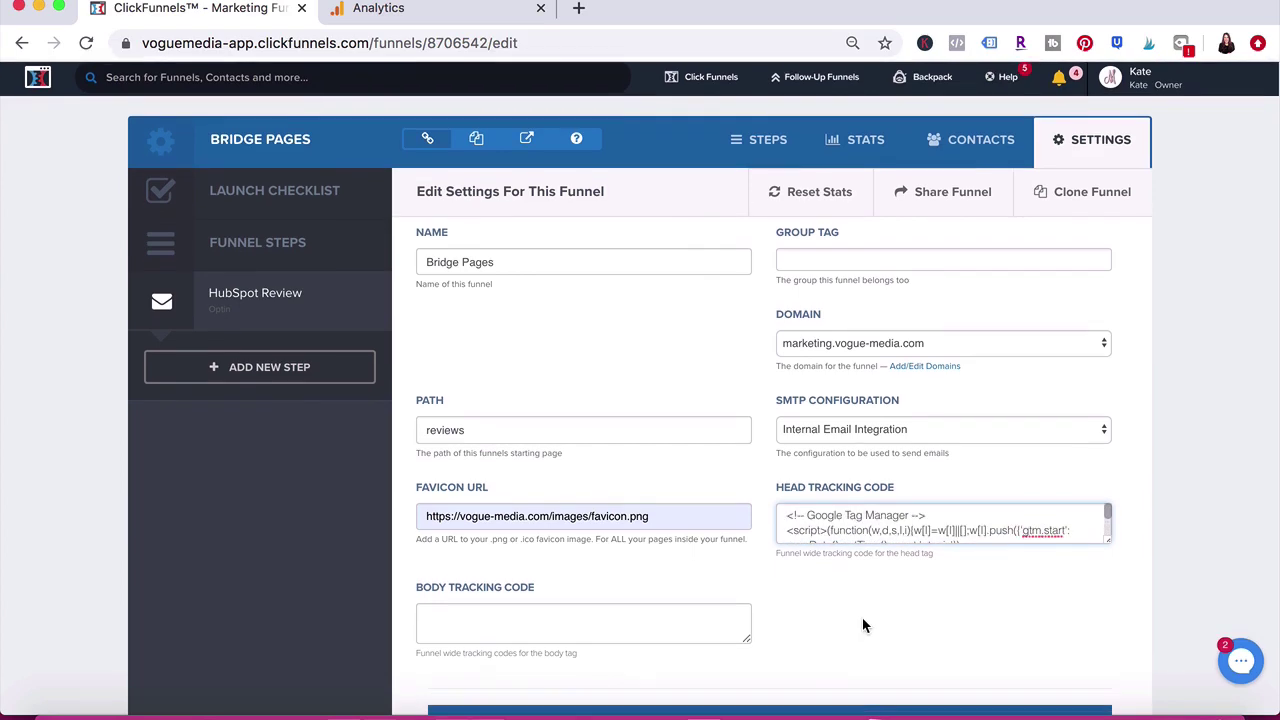
scroll(863, 623, "down", 15)
scroll(864, 625, "down", 1)
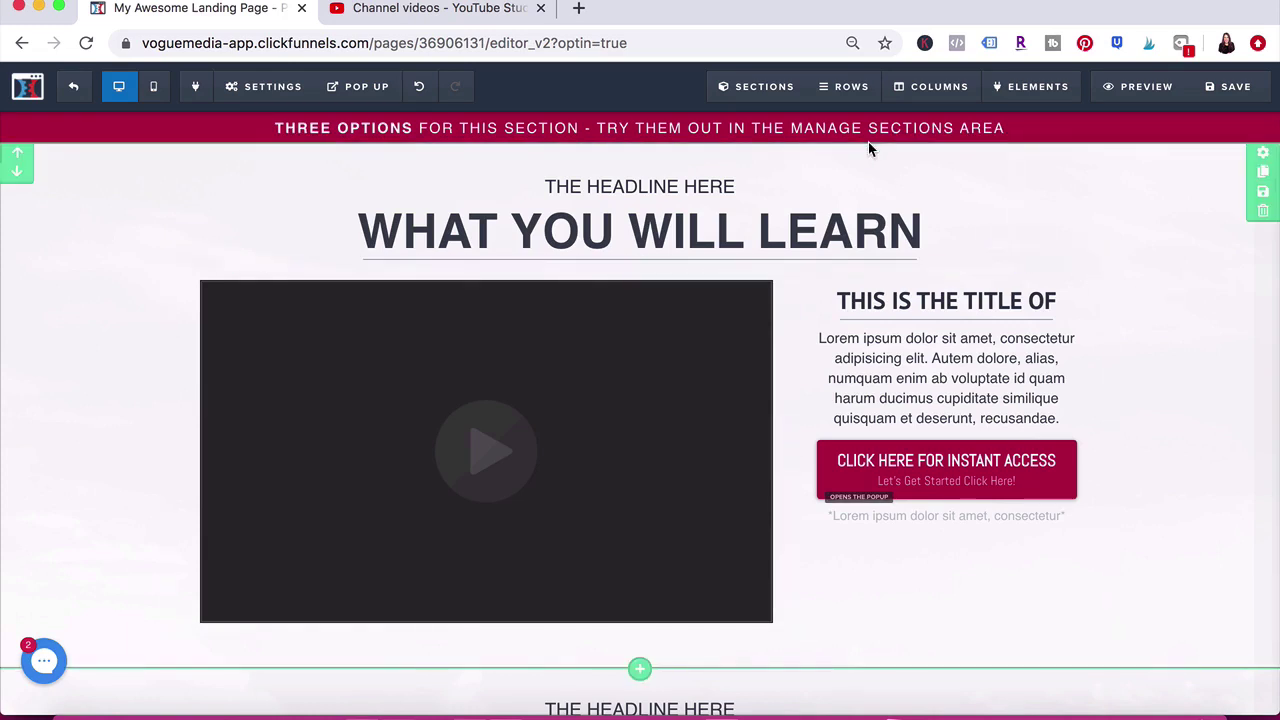
Replace the top banner text with 'Don't Buy HubSpot Until You Watch This First!'.
left_click(679, 128)
triple_click(680, 128)
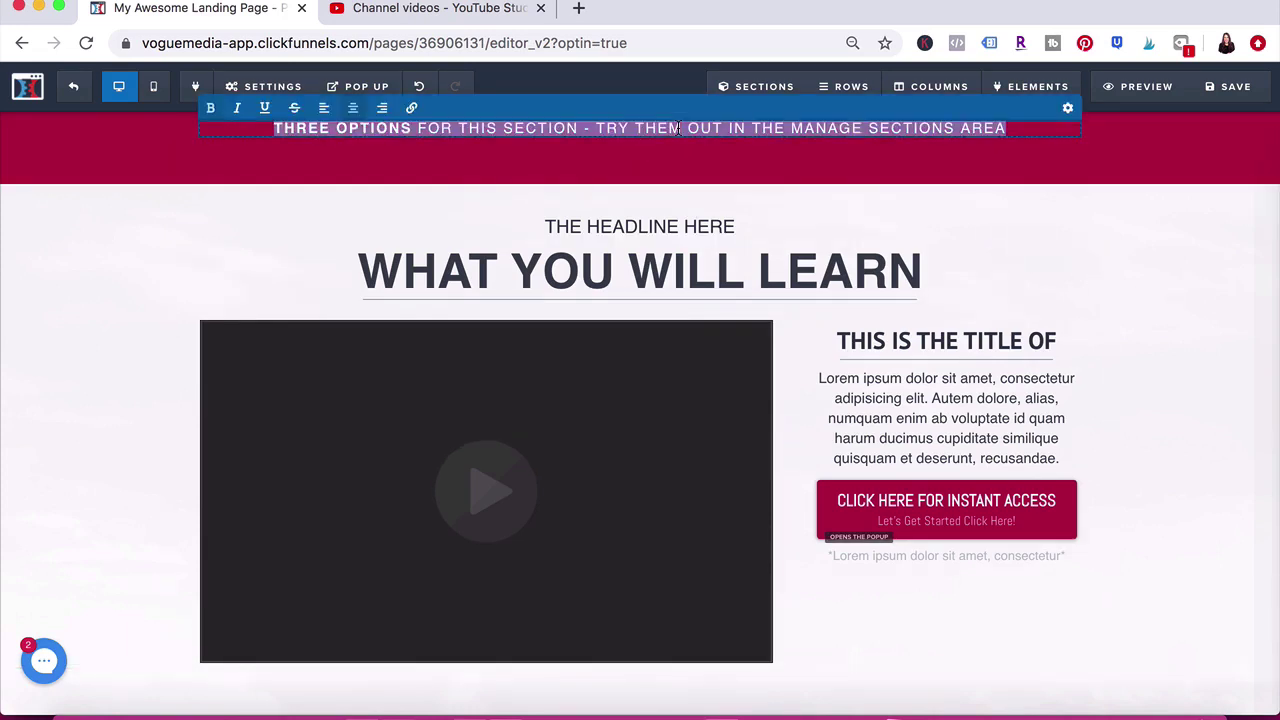
type("don")
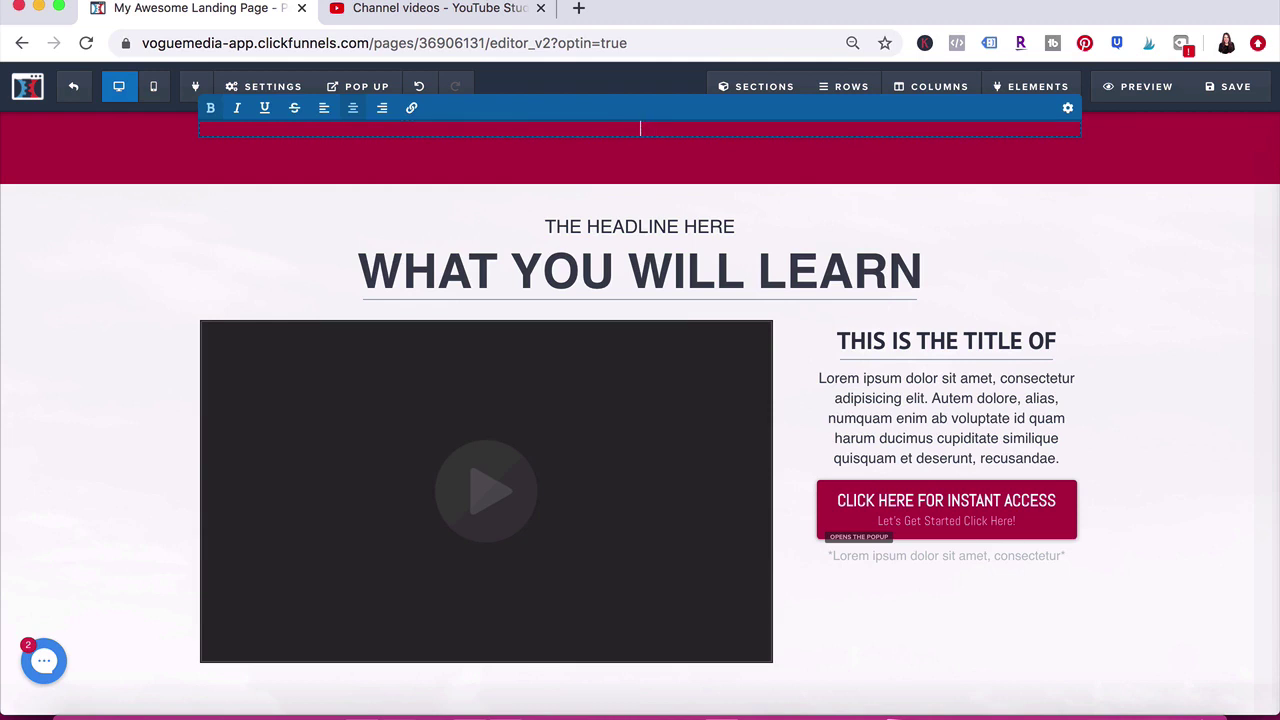
type("'t Buy HubSpot Until Y")
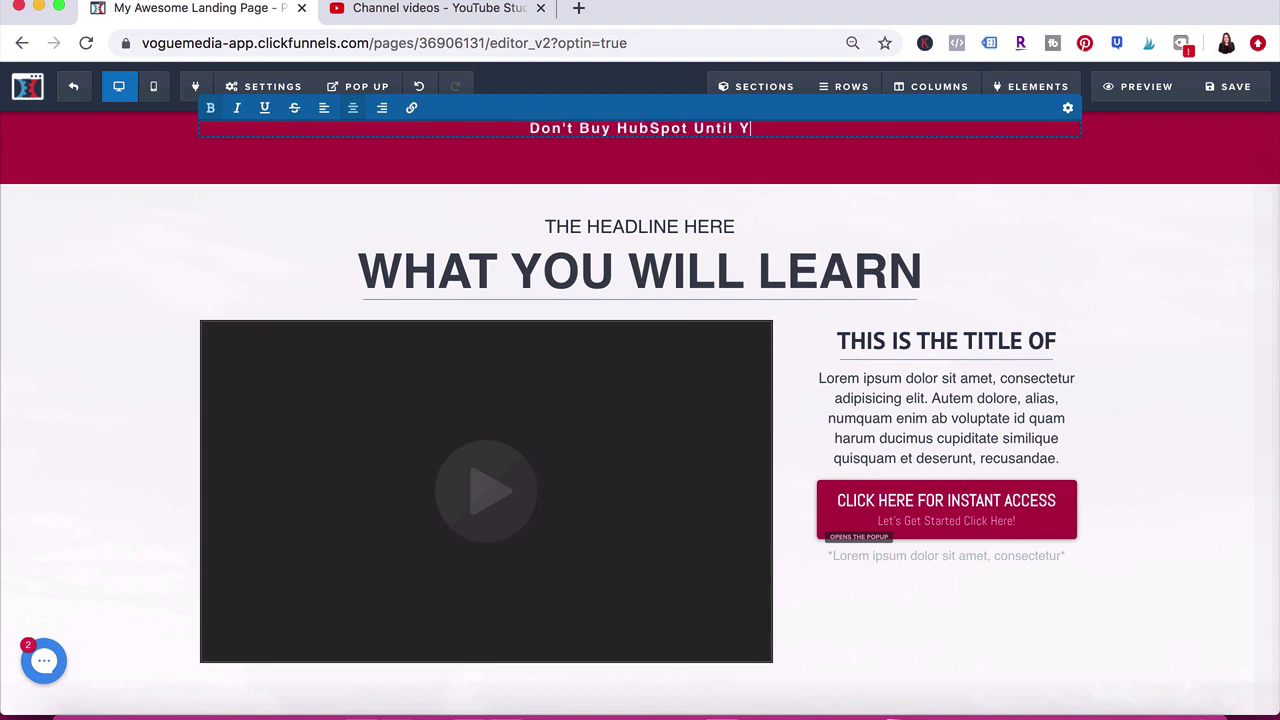
type("ou Watch This First!")
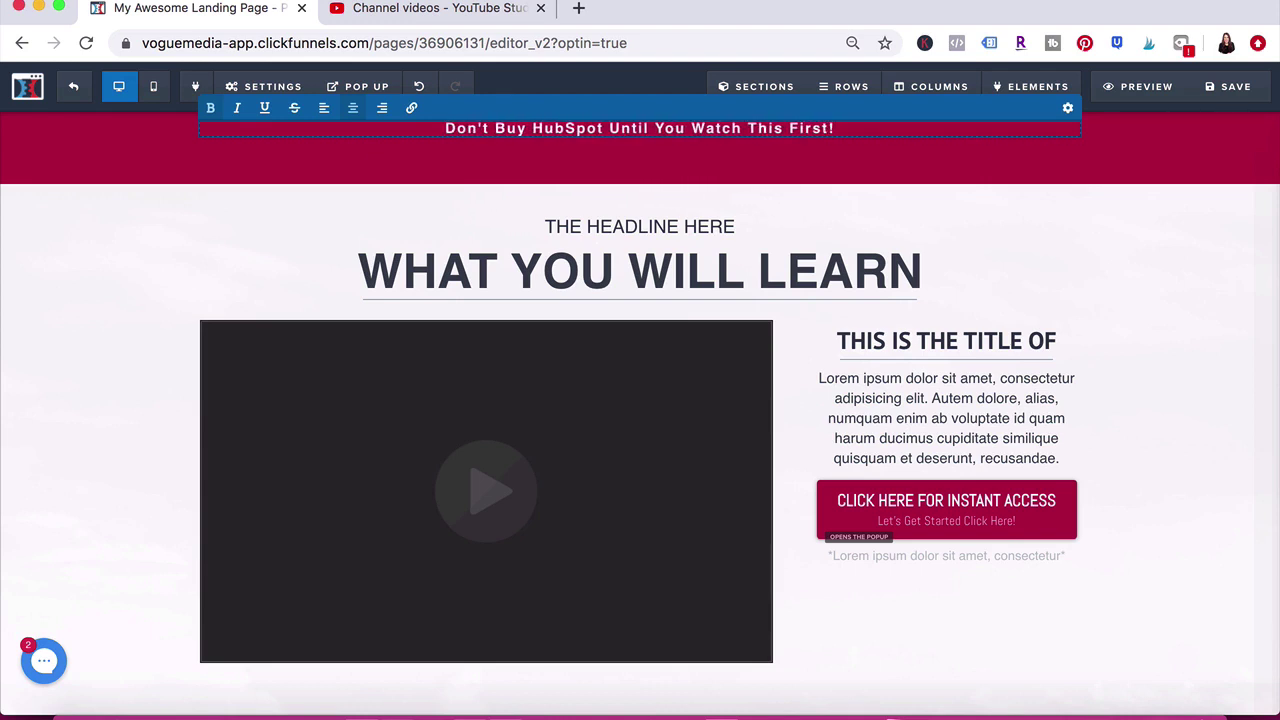
scroll(627, 208, "down", 1)
left_click(620, 188)
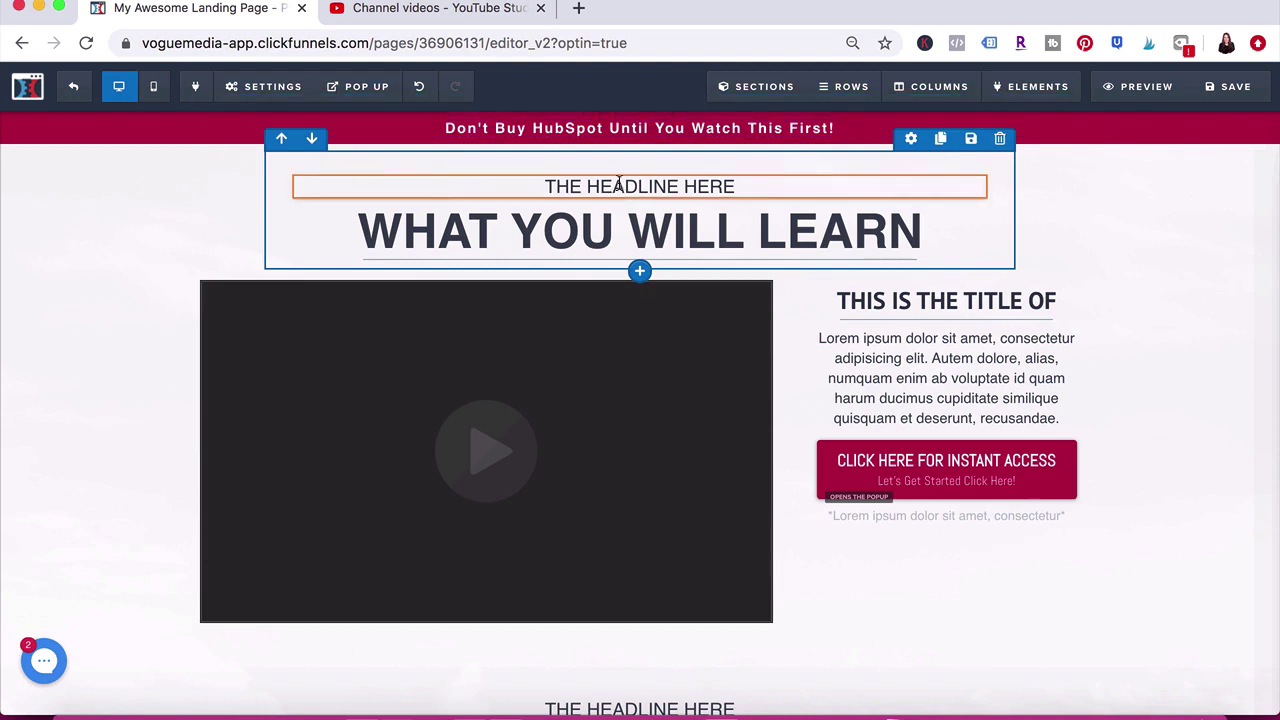
Set the subheading to 'A REVIEW:' and the main headline to 'MARKETING AUTOMATION'.
double_click(619, 185)
triple_click(619, 185)
type("A REVIEW:")
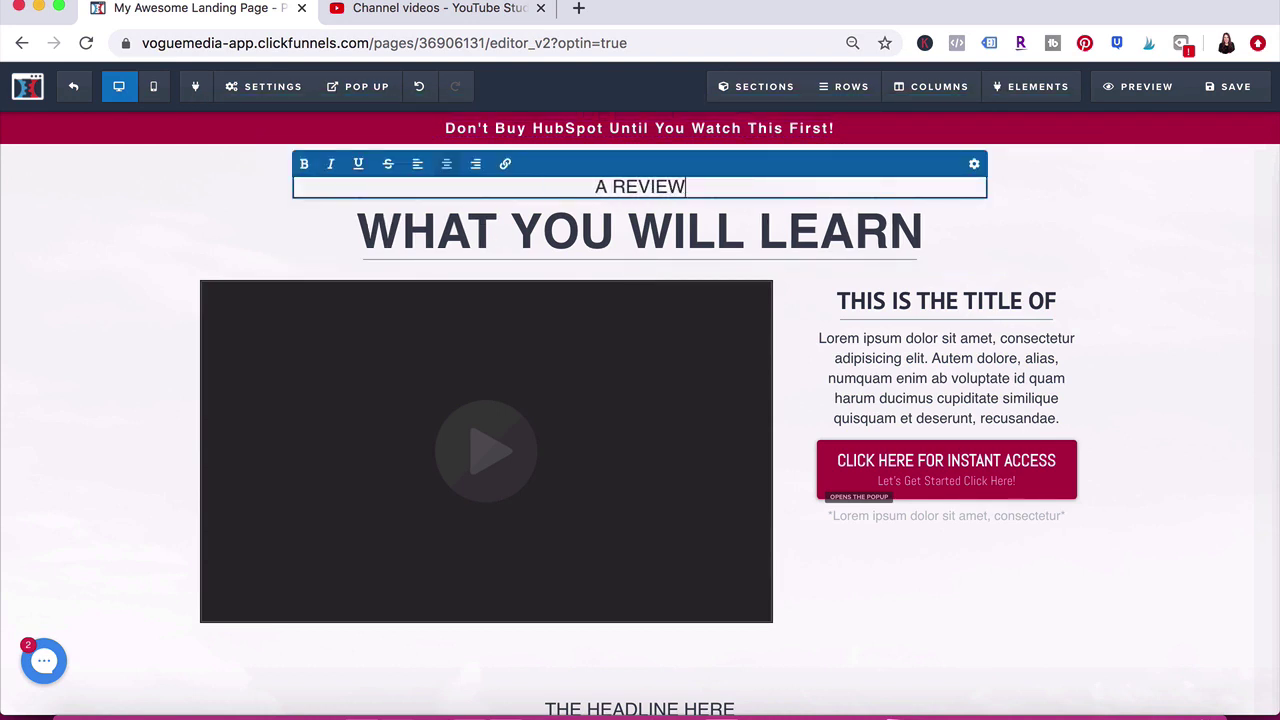
left_click(614, 221)
left_click(612, 222)
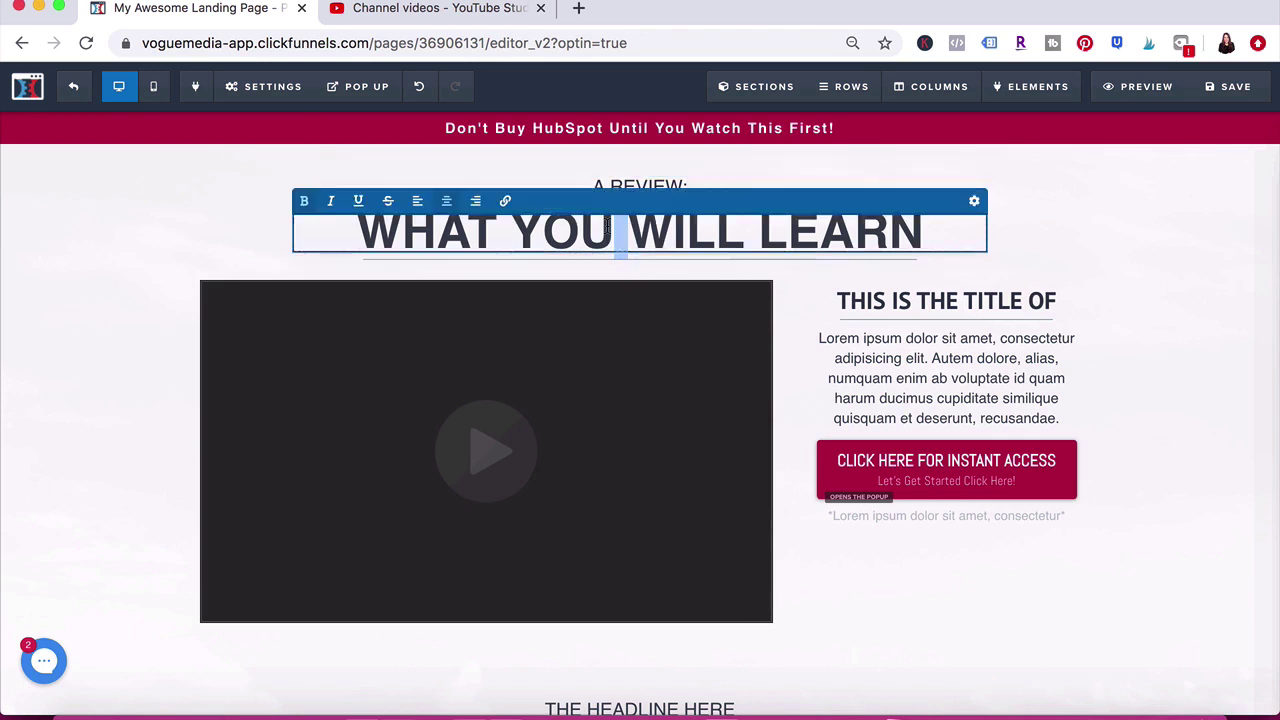
triple_click(607, 226)
type("HubSpot MARKETING AUTOMATION")
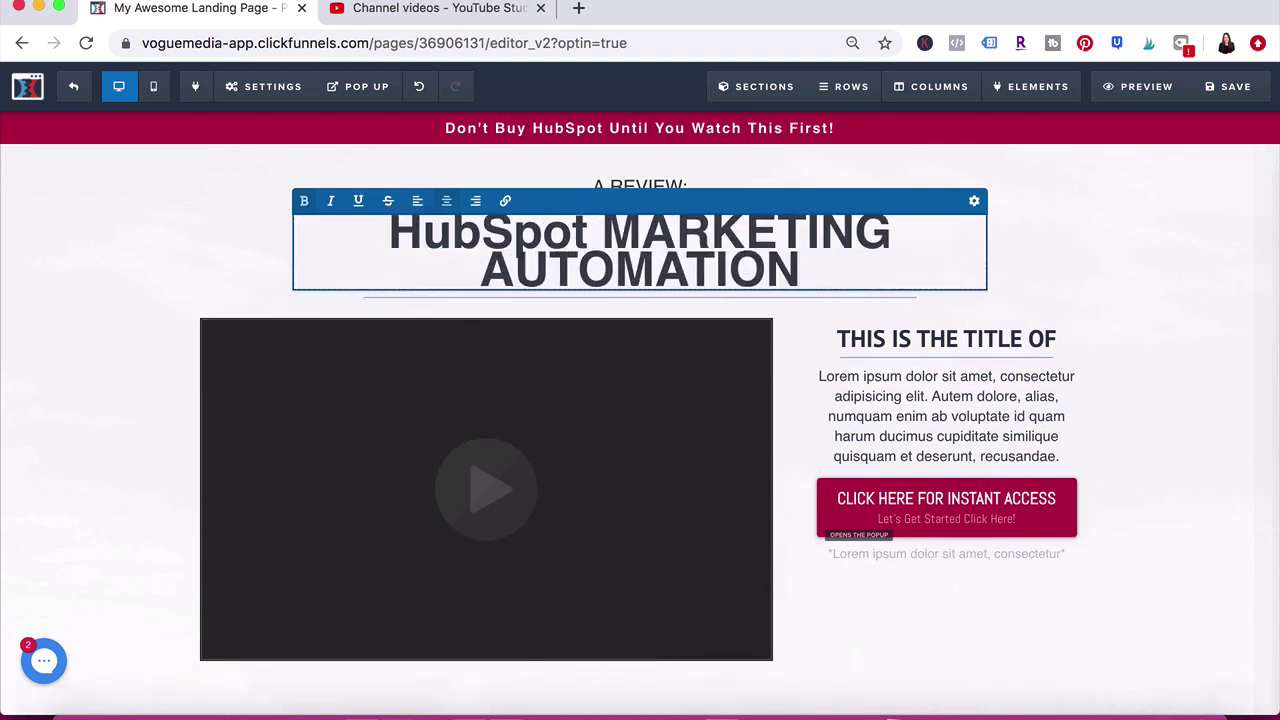
left_click_drag(604, 232, 366, 223)
key("BackSpace")
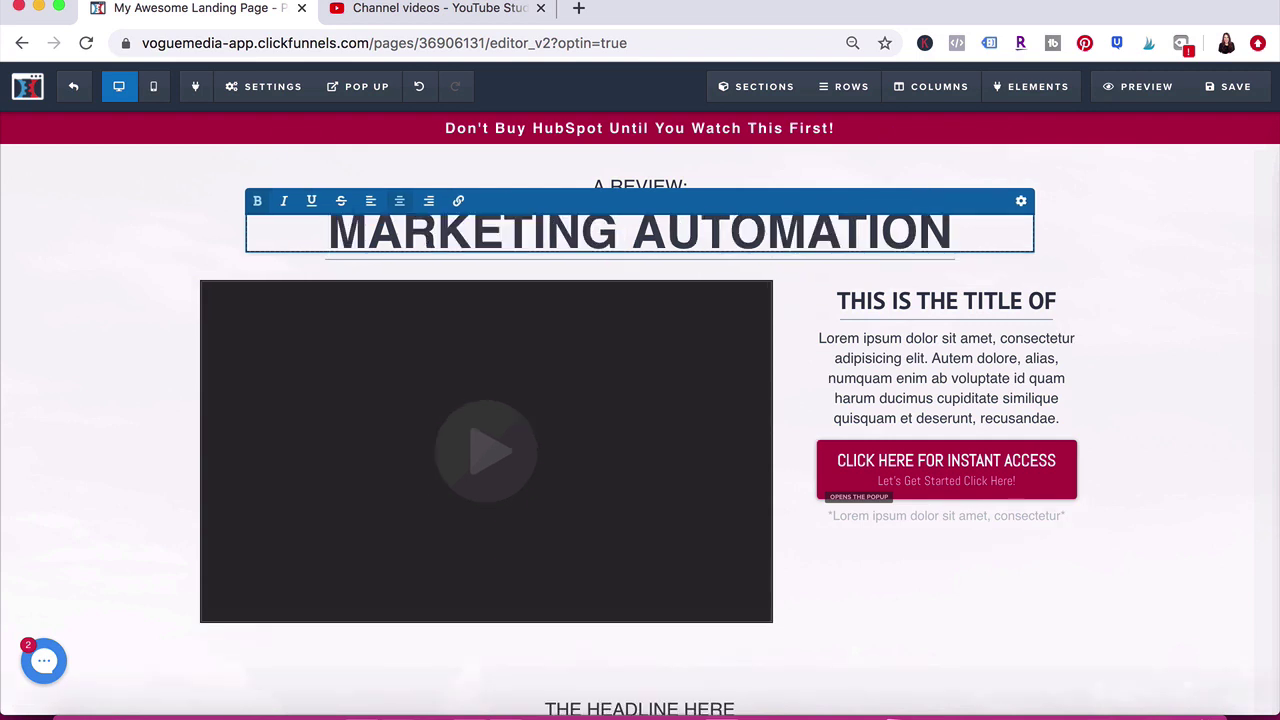
Reword the subheading to 'Is HubSpot Really Worth the Cost? A Video Review:'.
left_click(679, 191)
type("of Hu")
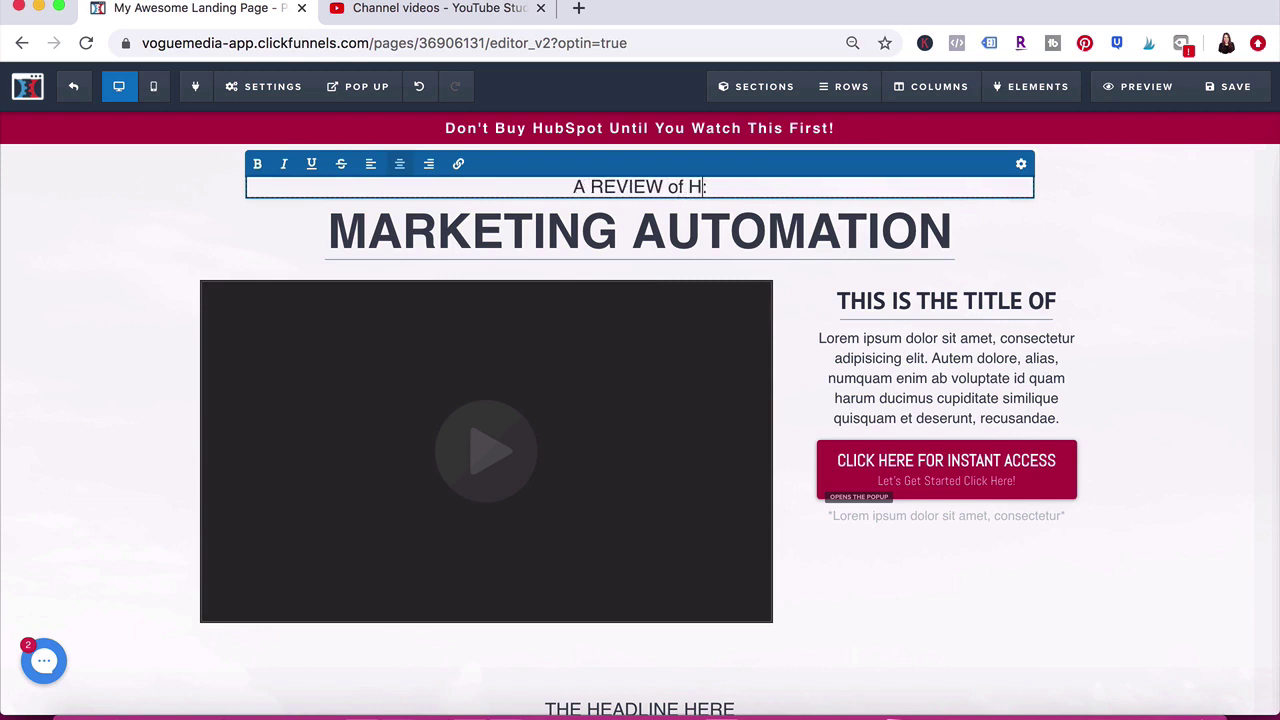
type("bSpot M")
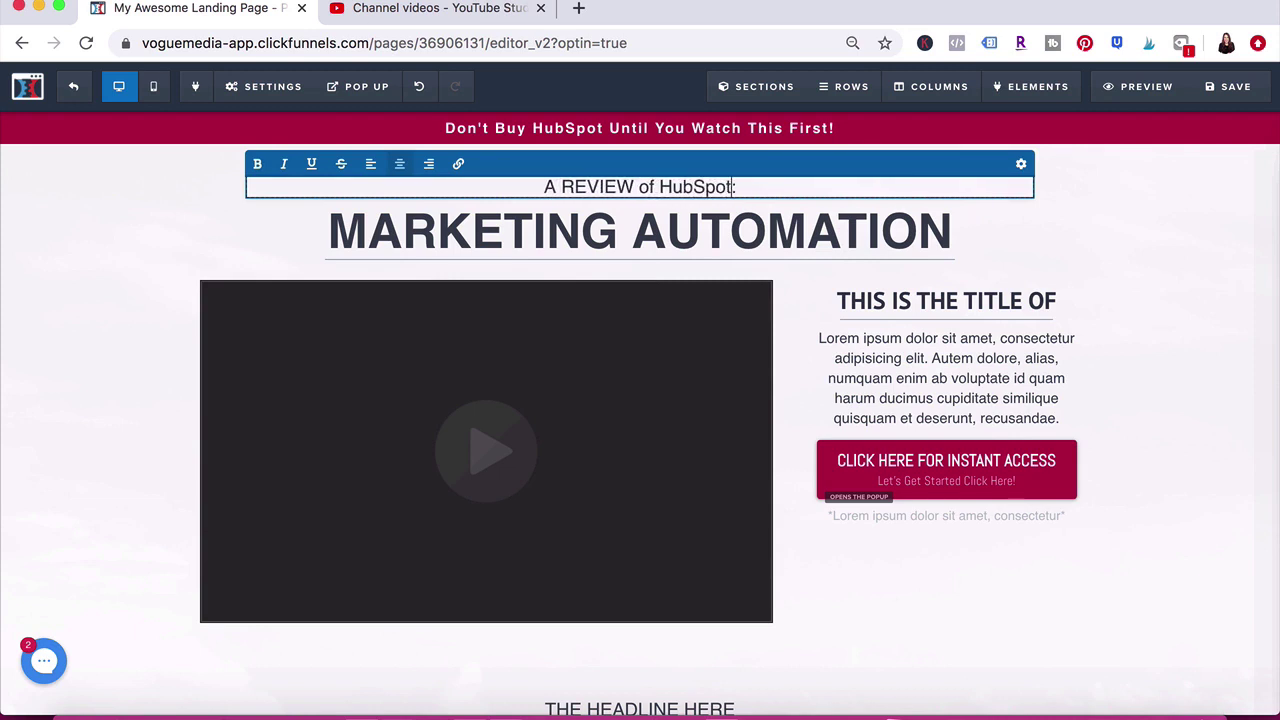
type("arketing Automatio")
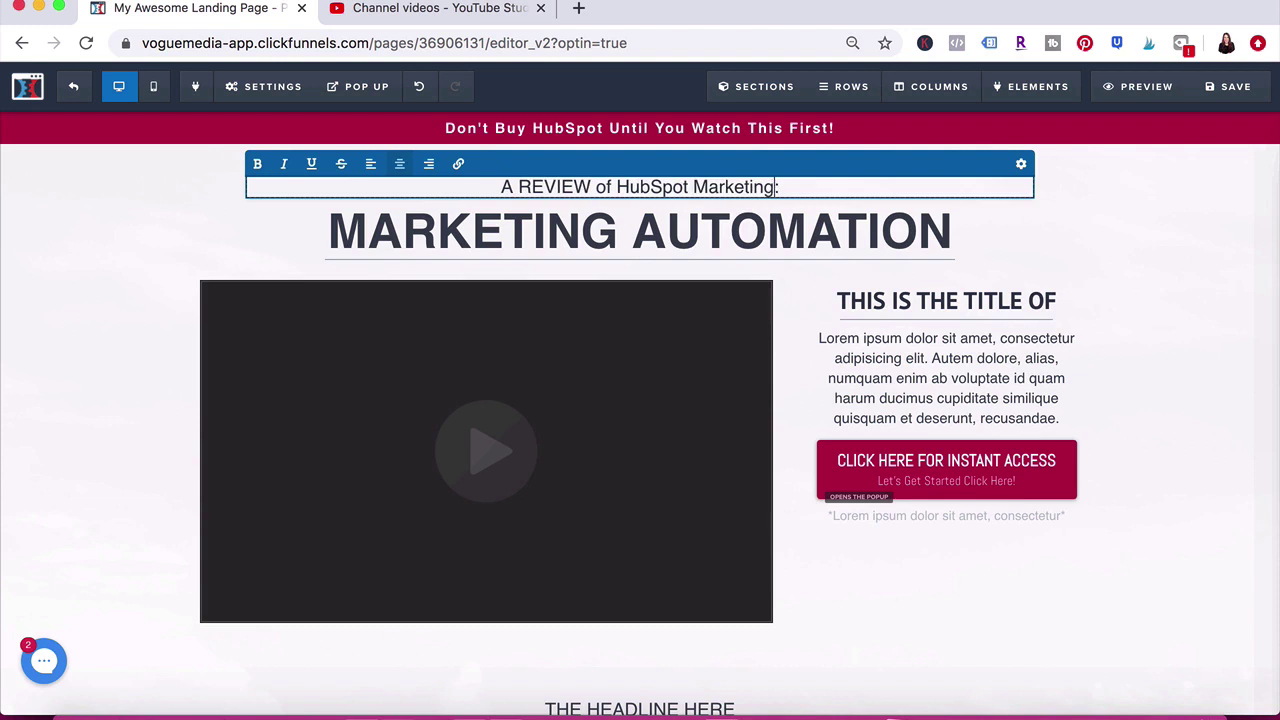
type("n Software")
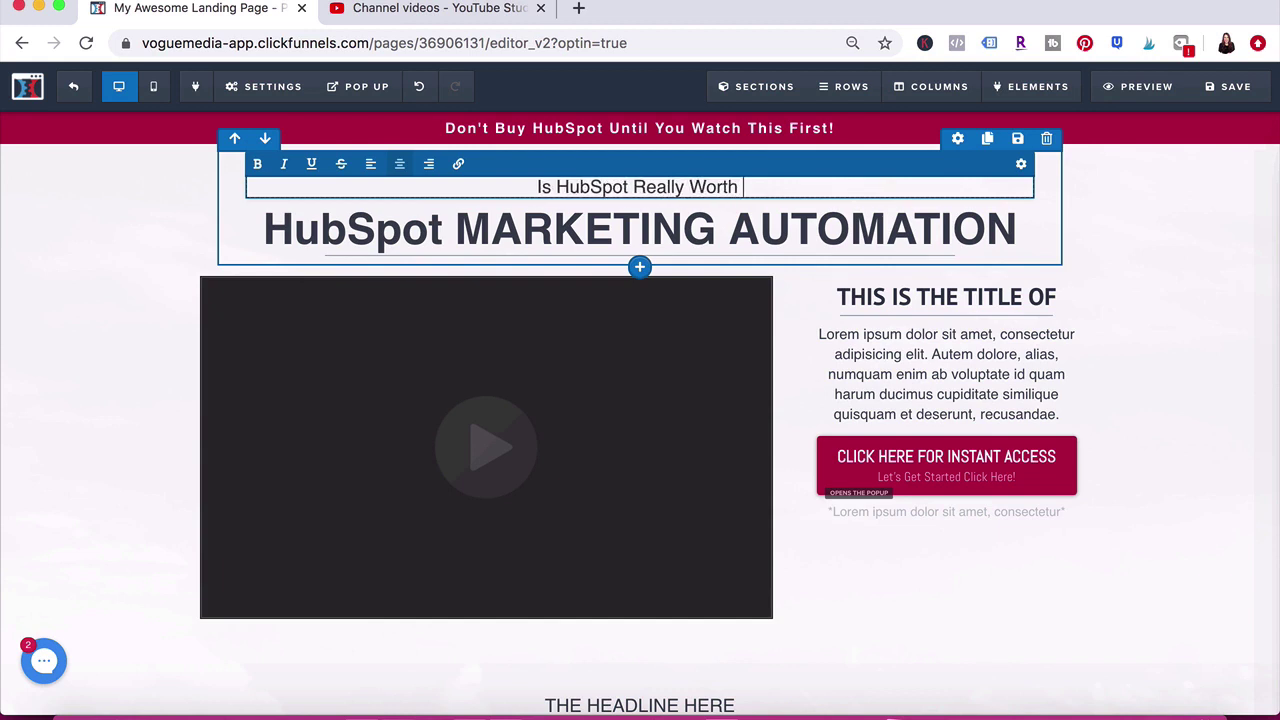
type("A")
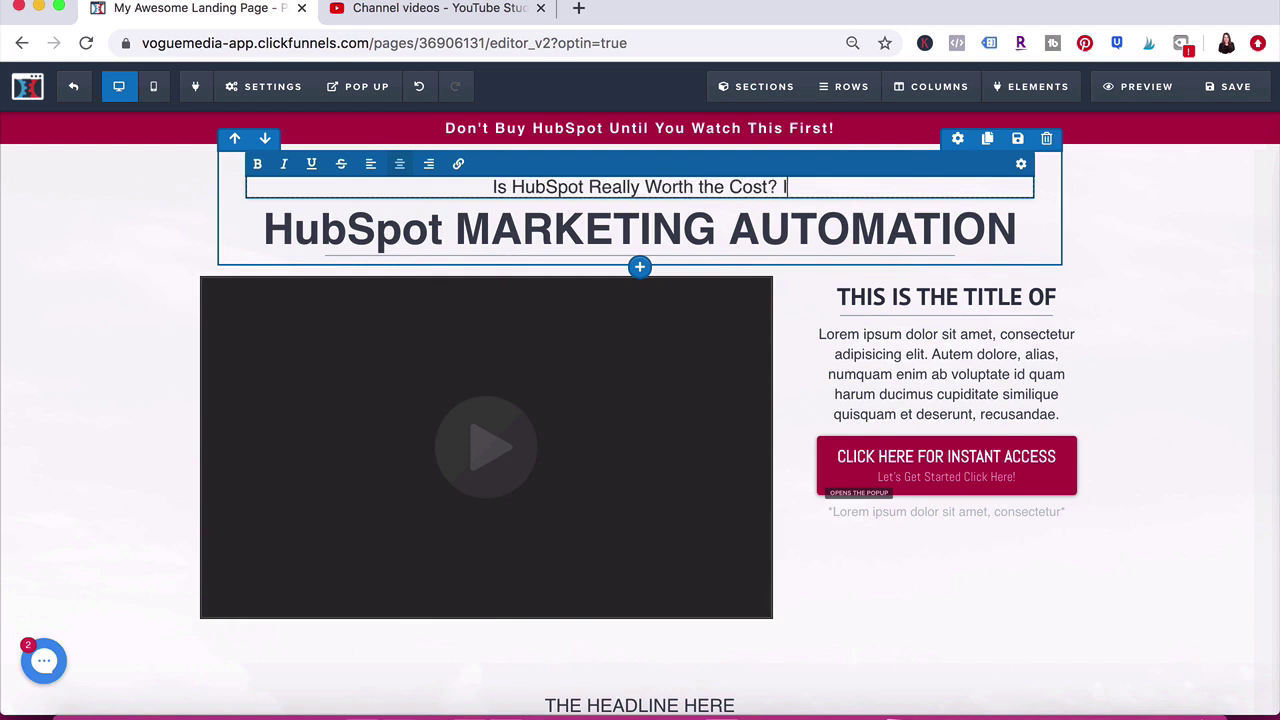
type(" Review")
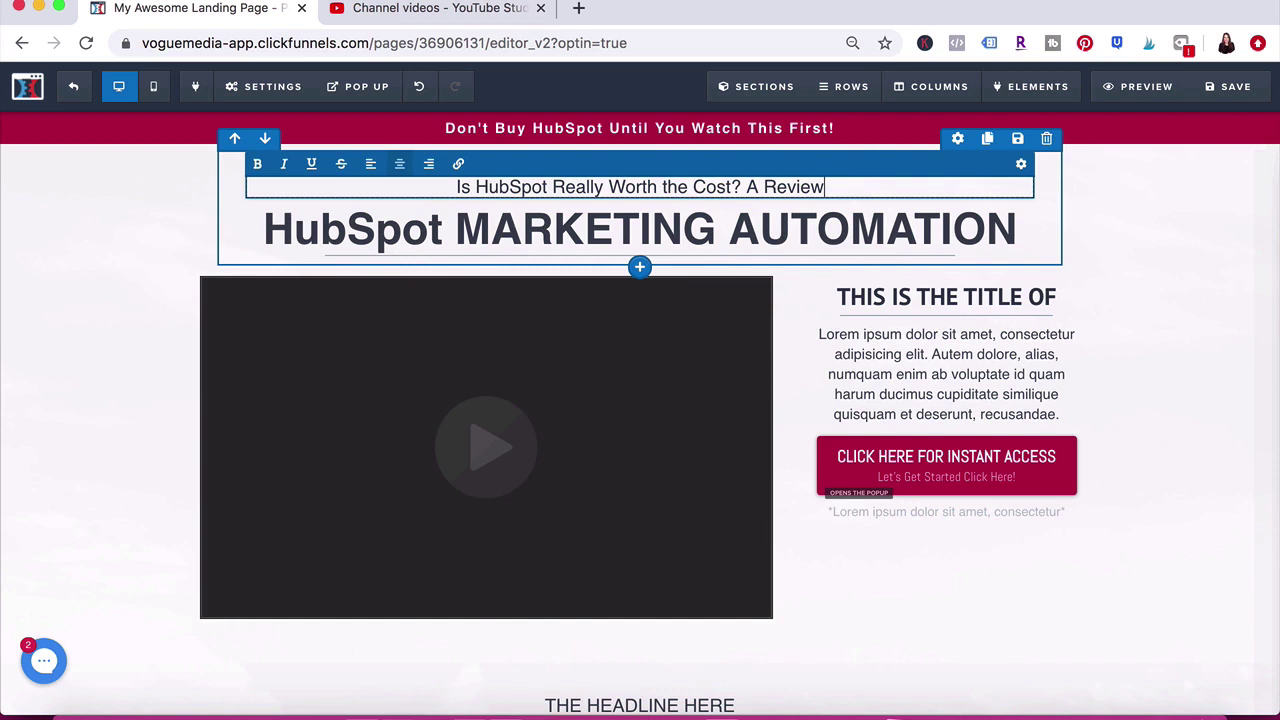
key("BackSpace")
key("BackSpace")
key("BackSpace")
key("BackSpace")
key("BackSpace")
key("BackSpace")
type("Video Review")
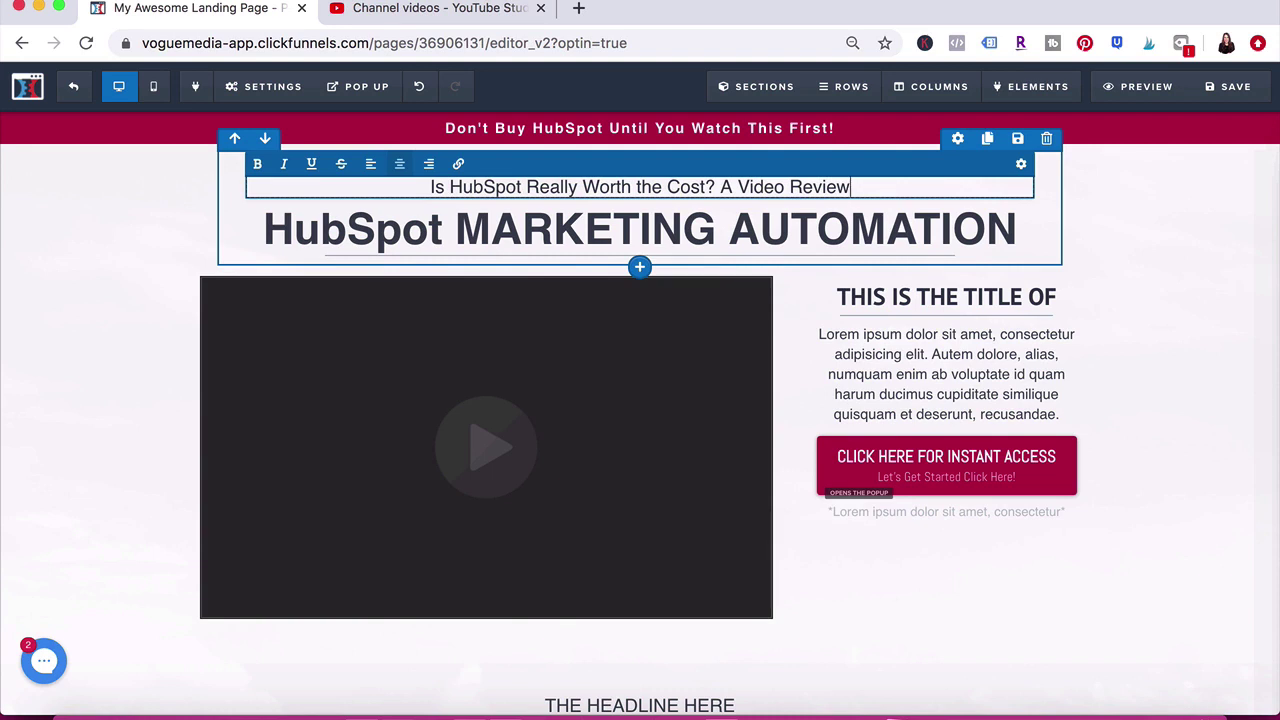
type(":")
left_click(951, 304)
Retitle the heading beside the video to 'Is This You?'.
left_click(947, 310)
triple_click(930, 300)
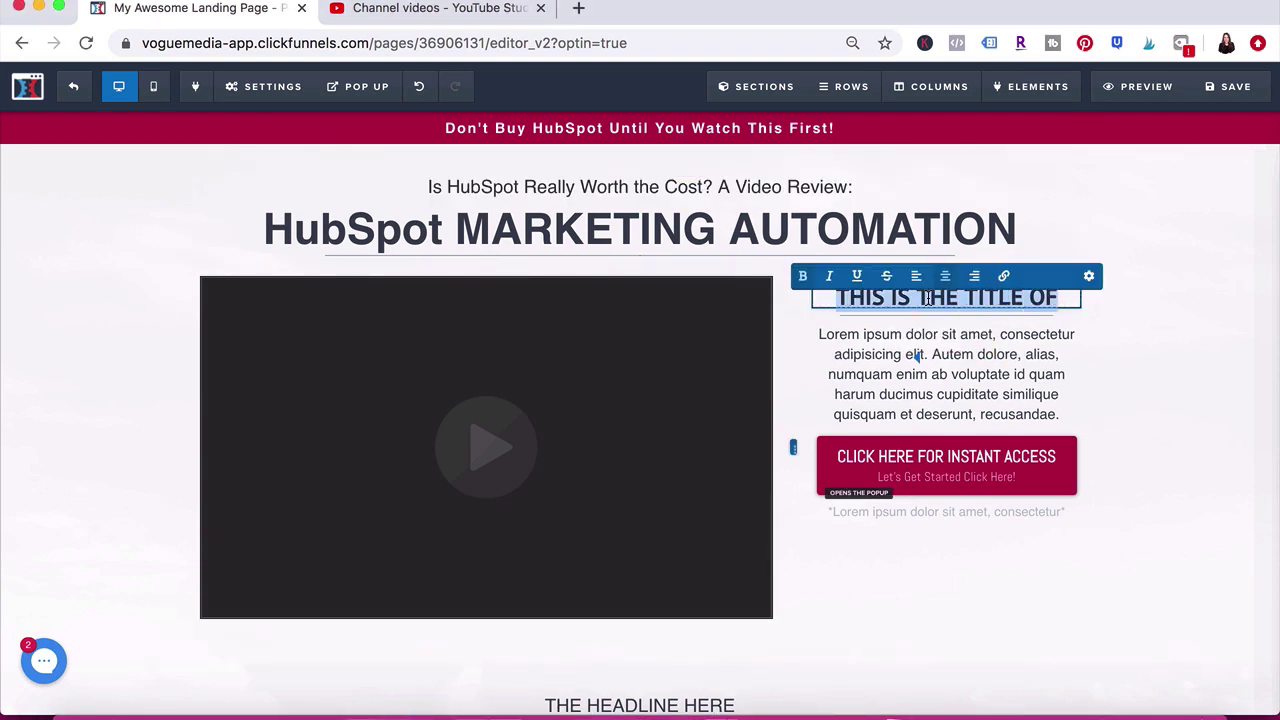
type("$")
type("s This You?")
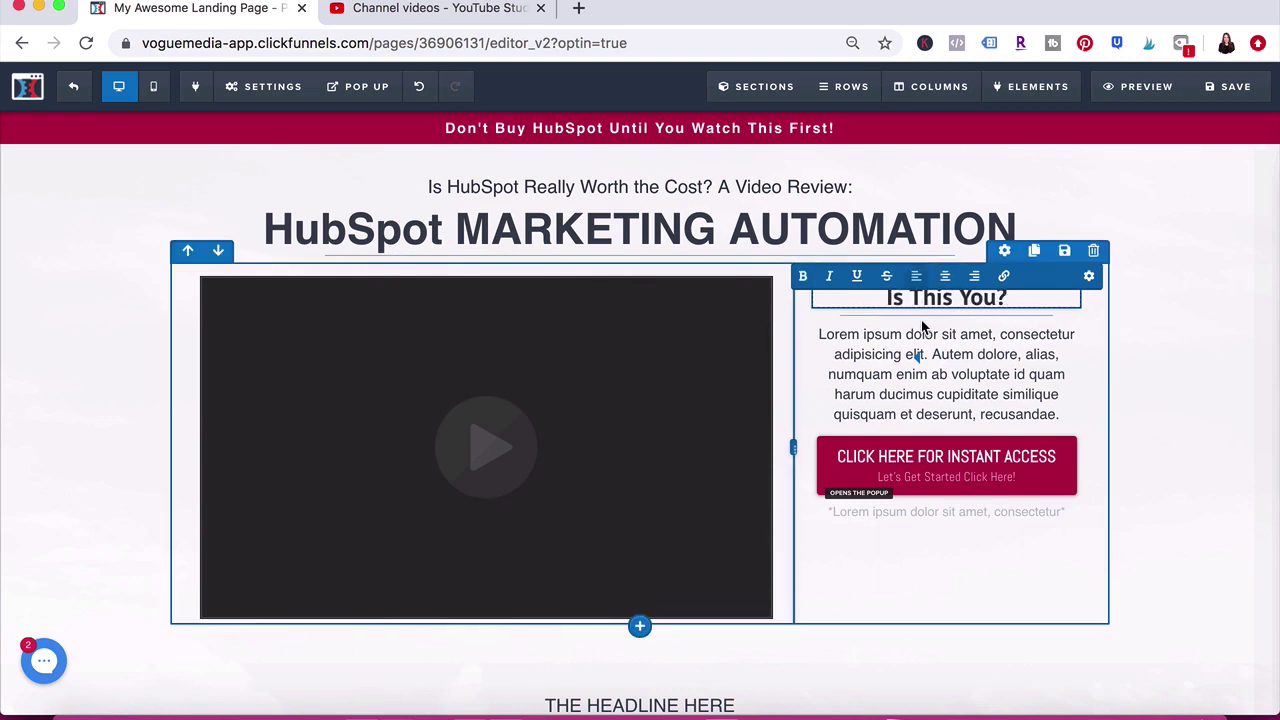
Replace the paragraph with four qualifiers: $250,000+ revenue, Marketing Employee, Lead Scoring, Sales Team.
left_click(920, 334)
left_click(903, 351)
triple_click(877, 350)
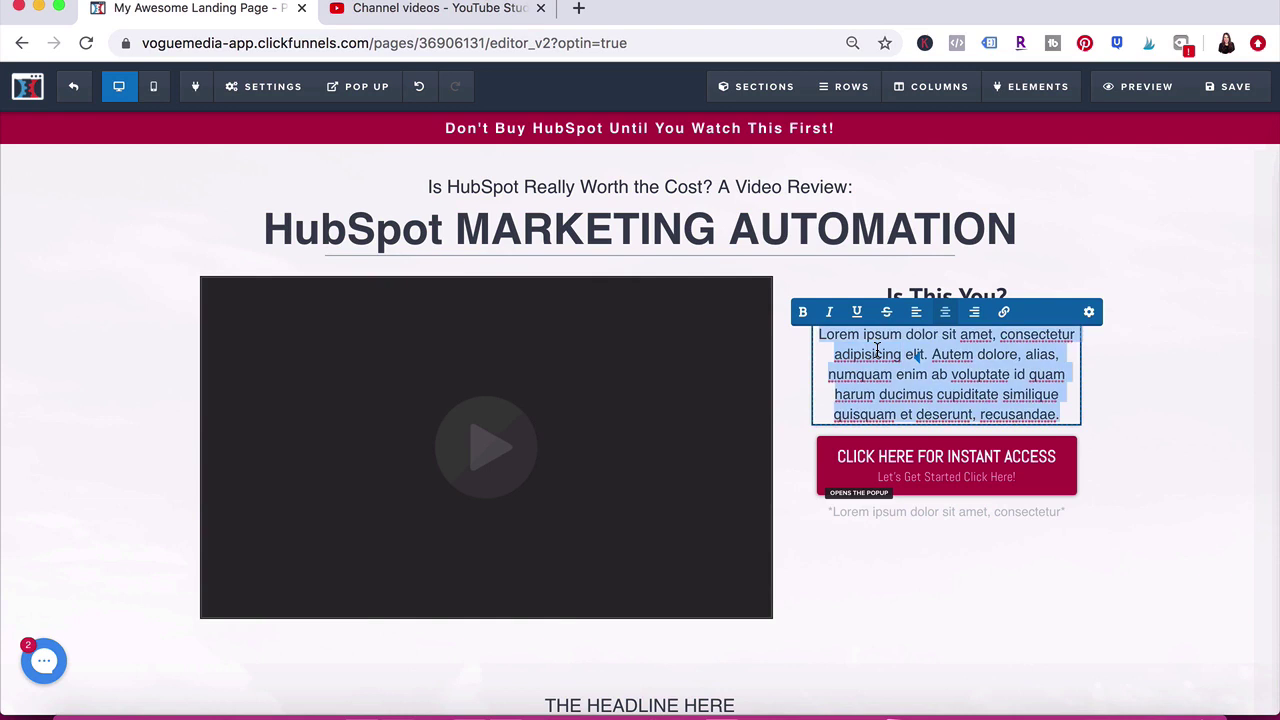
type("$250,000 or more")
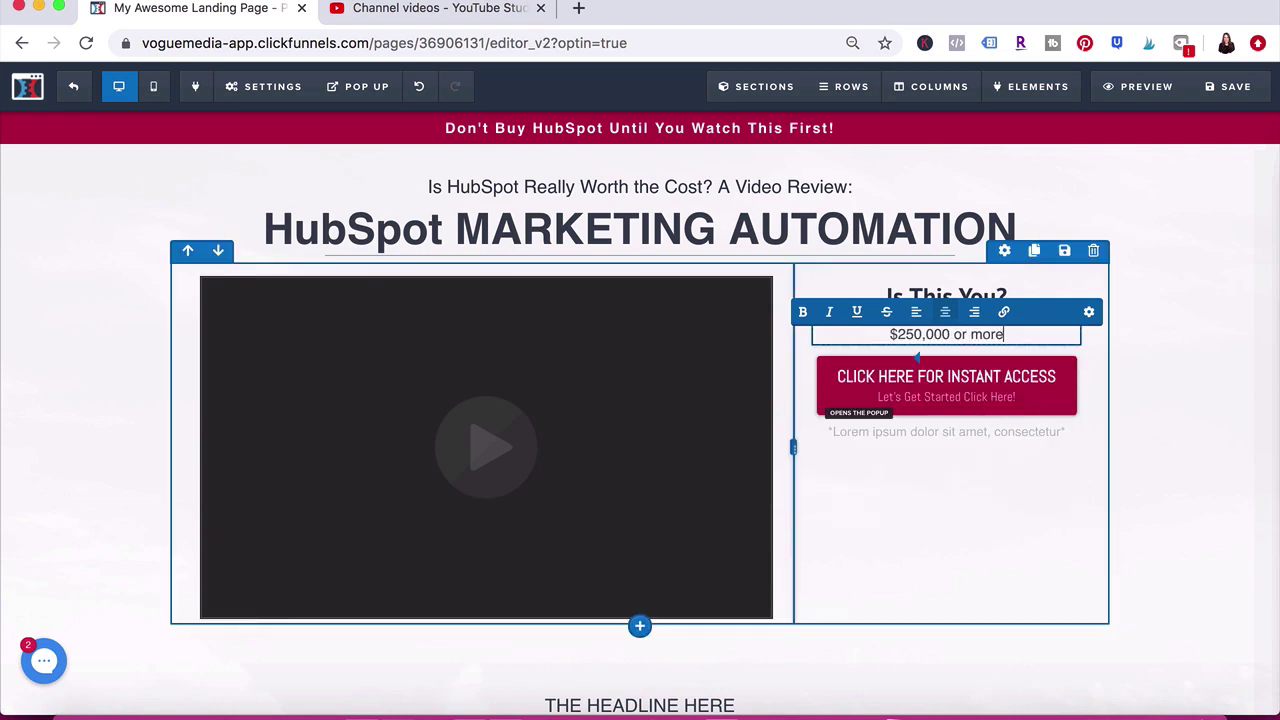
type(" in Annu")
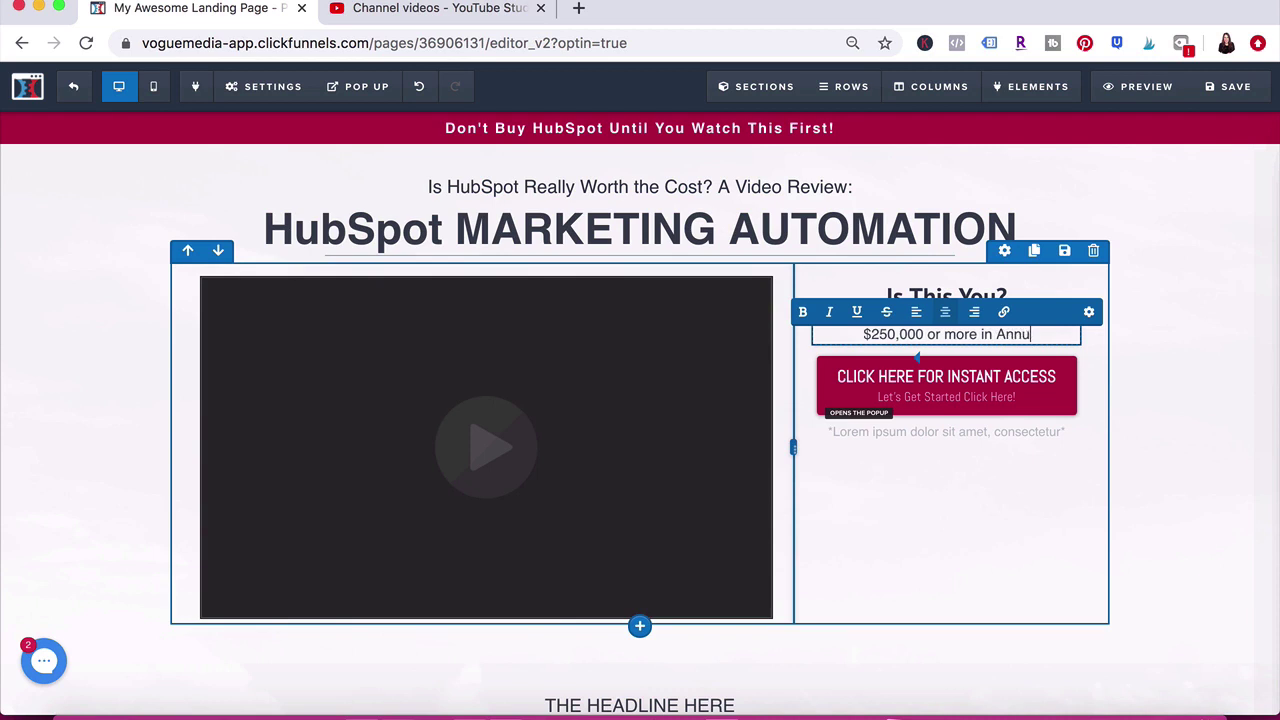
type("al Revenue")
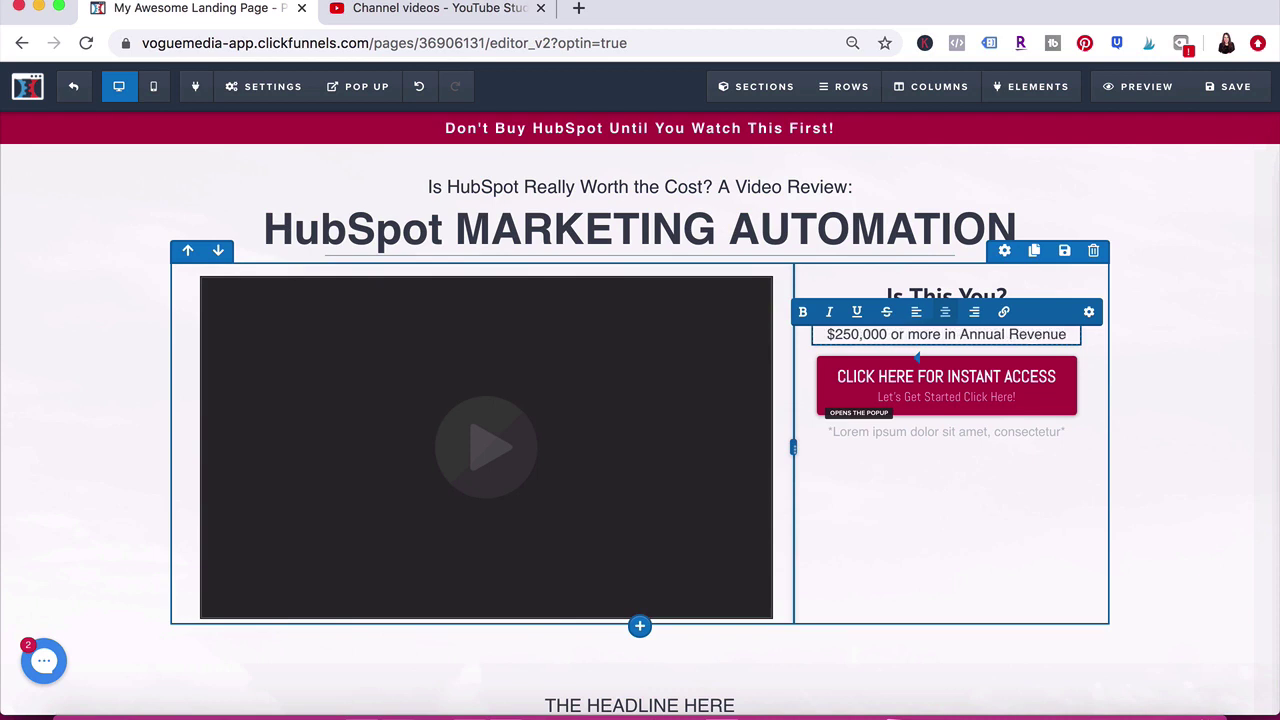
key("Return")
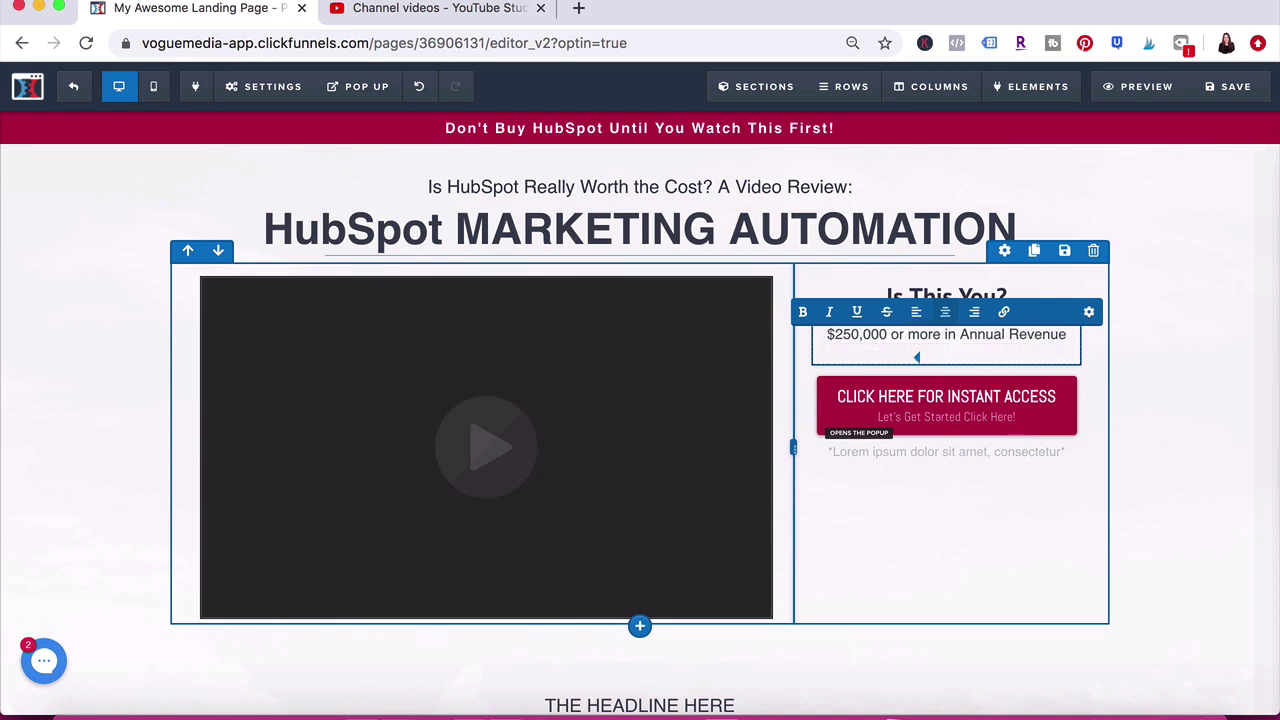
type("At least one dedicated Marketing Employee")
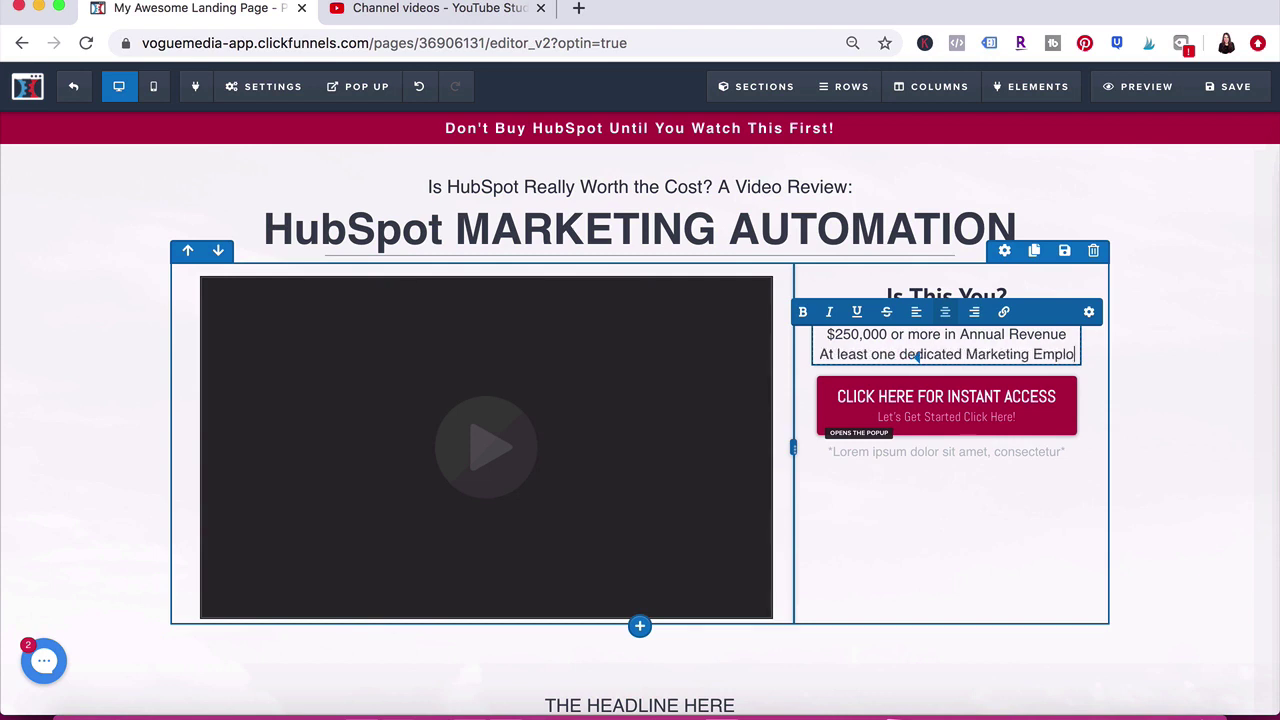
key("Return")
type("The need for Lead Scoring")
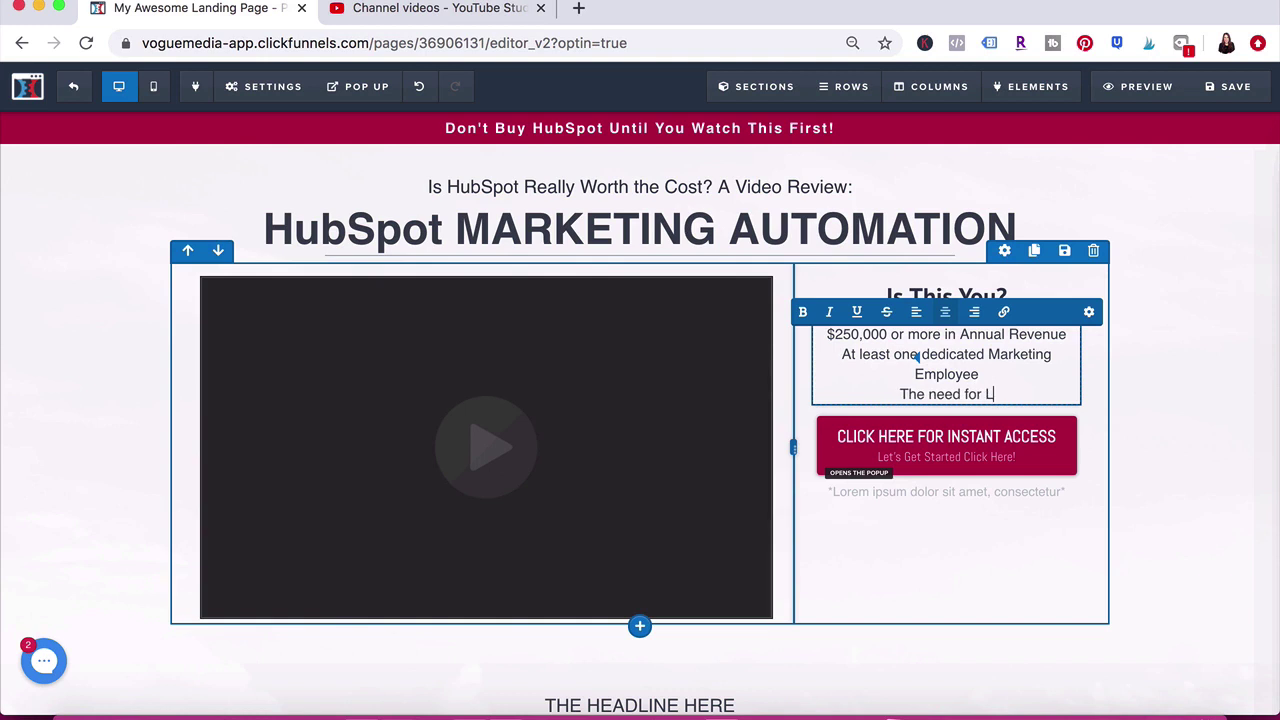
key("Return")
type("A Sales Team (and a Marketing Team)")
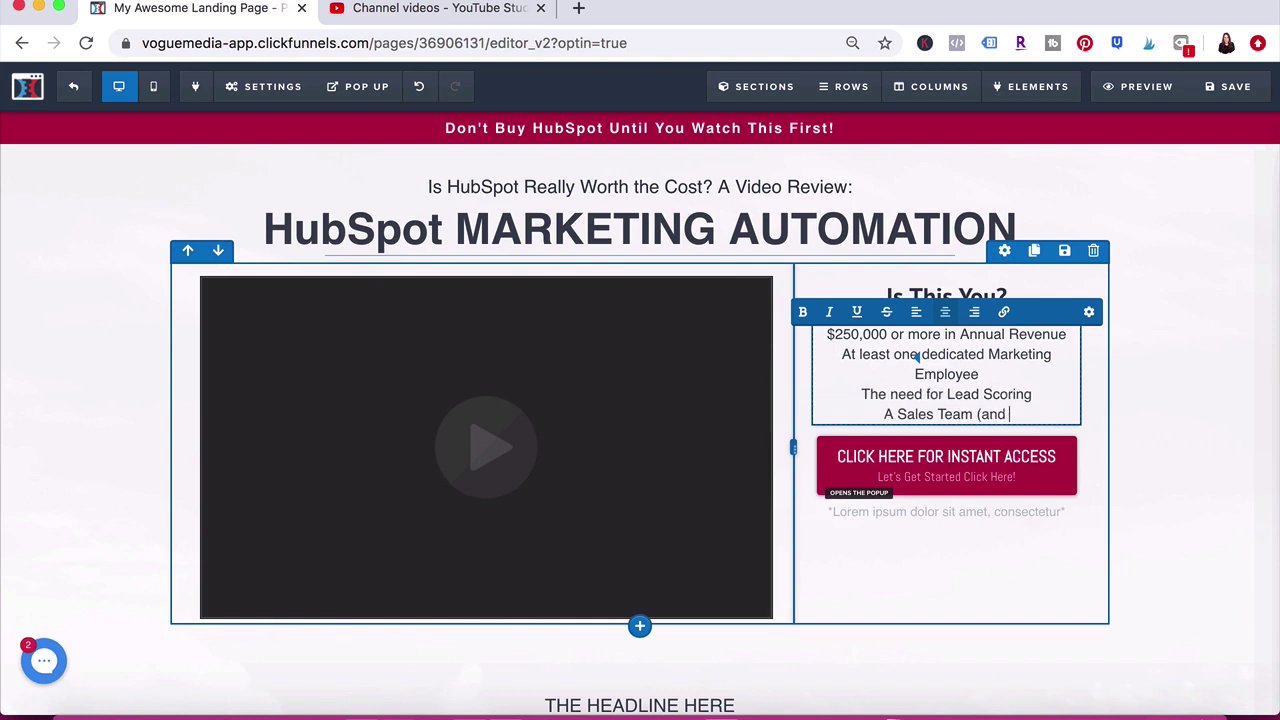
Left-align the four qualifier lines.
left_click_drag(1069, 414, 826, 332)
left_click(916, 311)
left_click(983, 398)
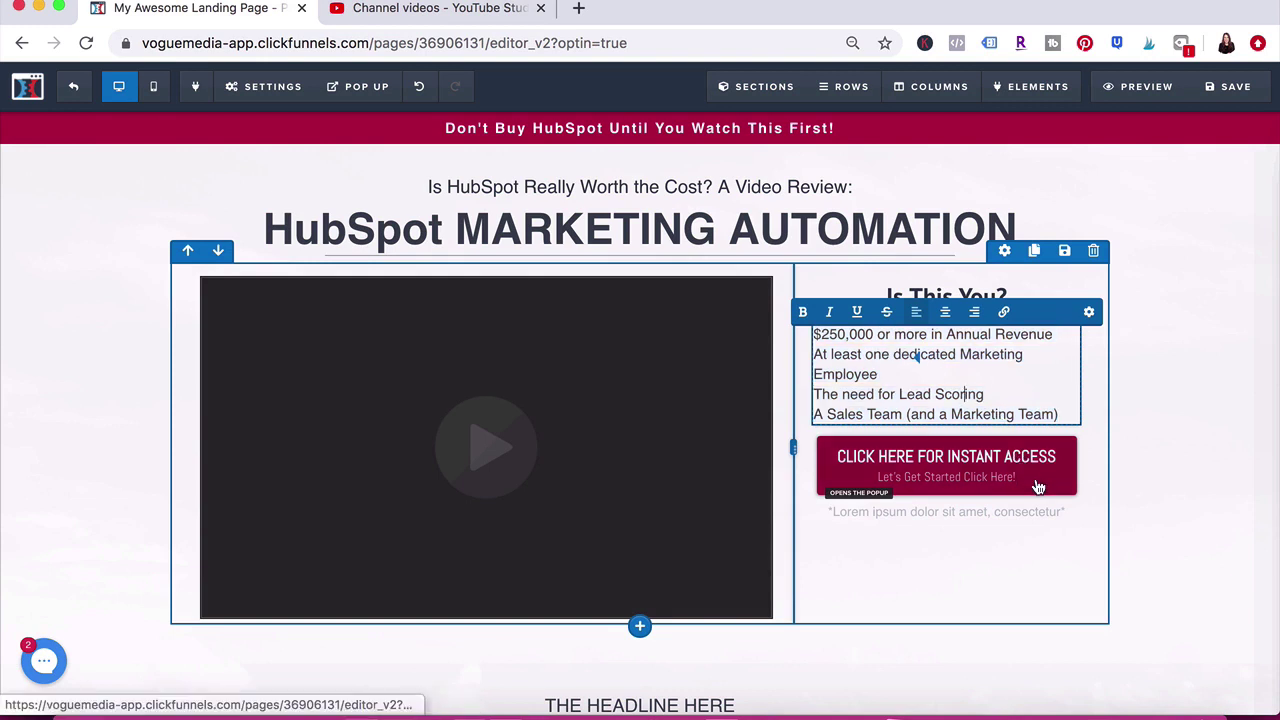
left_click(1000, 463)
Change the call-to-action button text to '30-Day FREE Trial'.
left_click(983, 468)
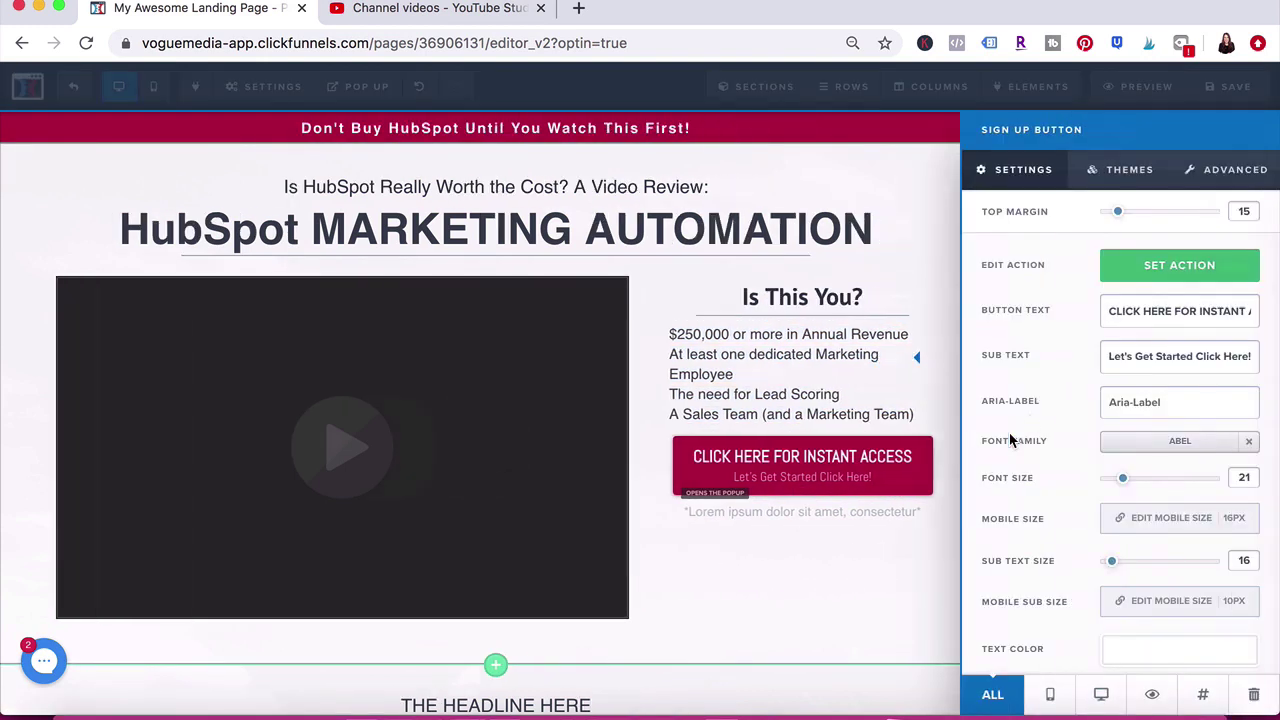
left_click_drag(1197, 311, 1255, 311)
key("BackSpace")
type("A ")
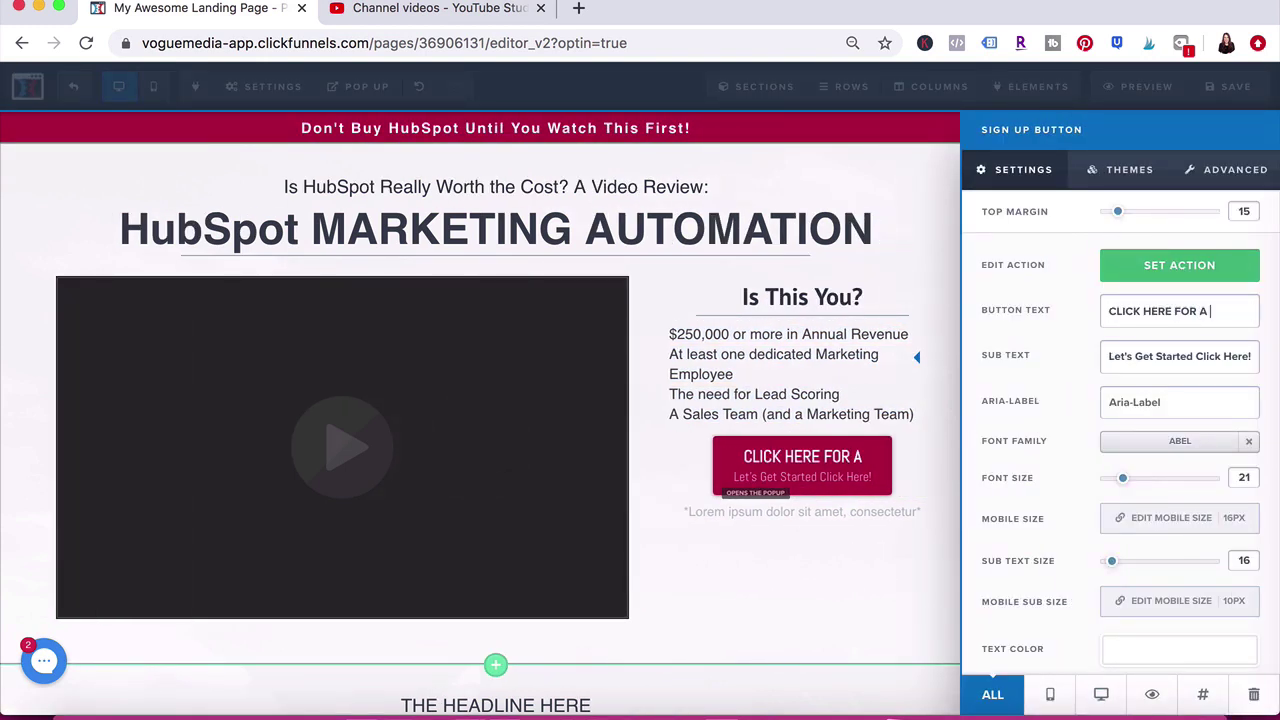
type("30-Day FREE Trial")
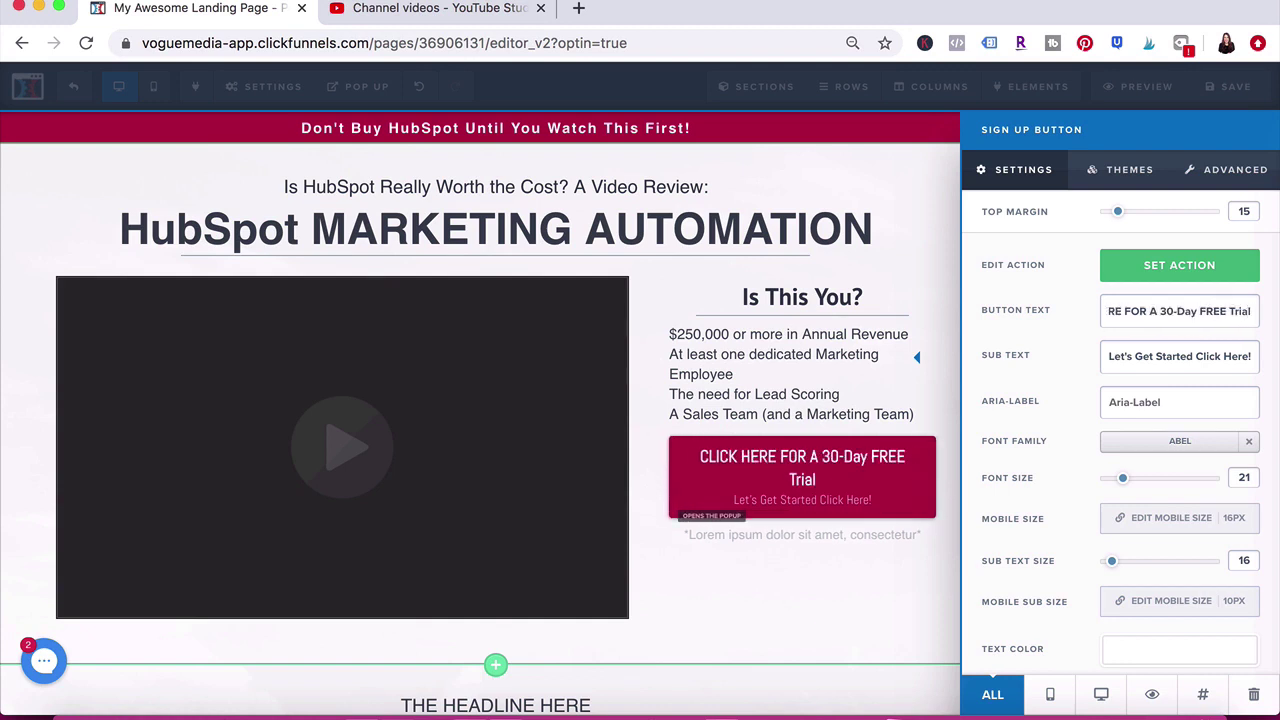
left_click_drag(1157, 312, 1104, 312)
key("BackSpace")
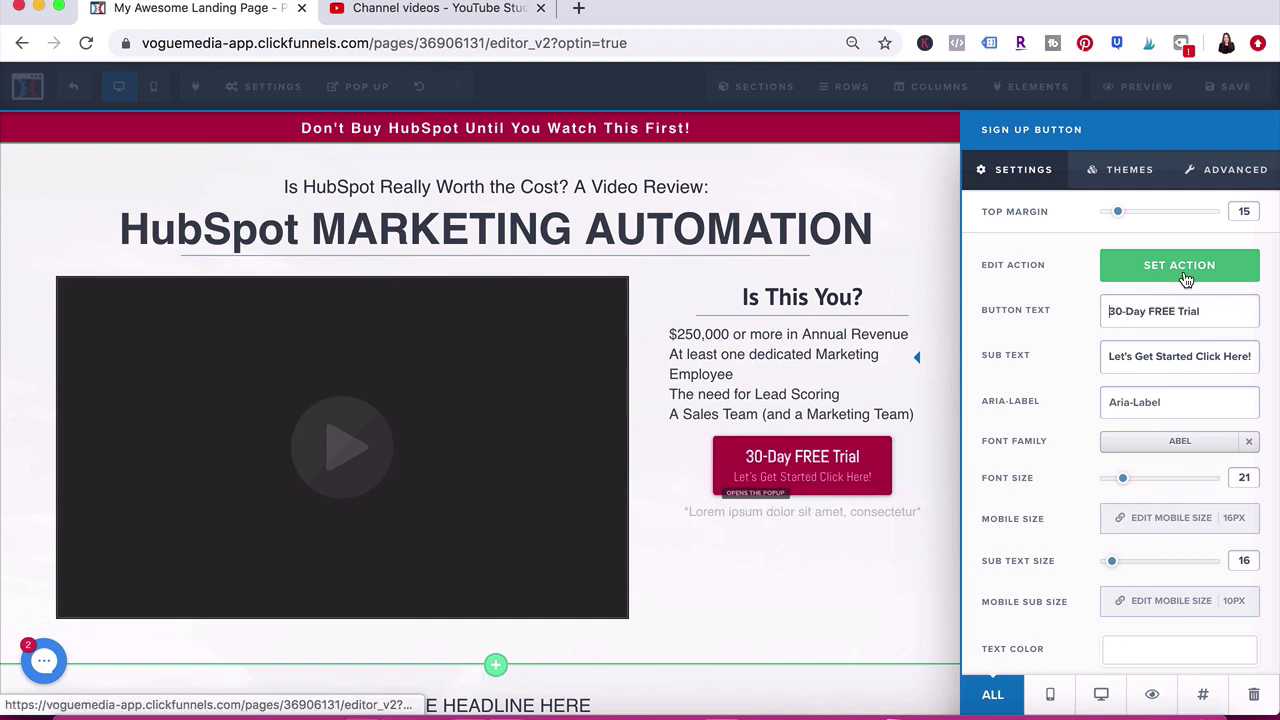
Make the button go to the pasted HubSpot trial website URL.
left_click(1186, 272)
left_click(1108, 300)
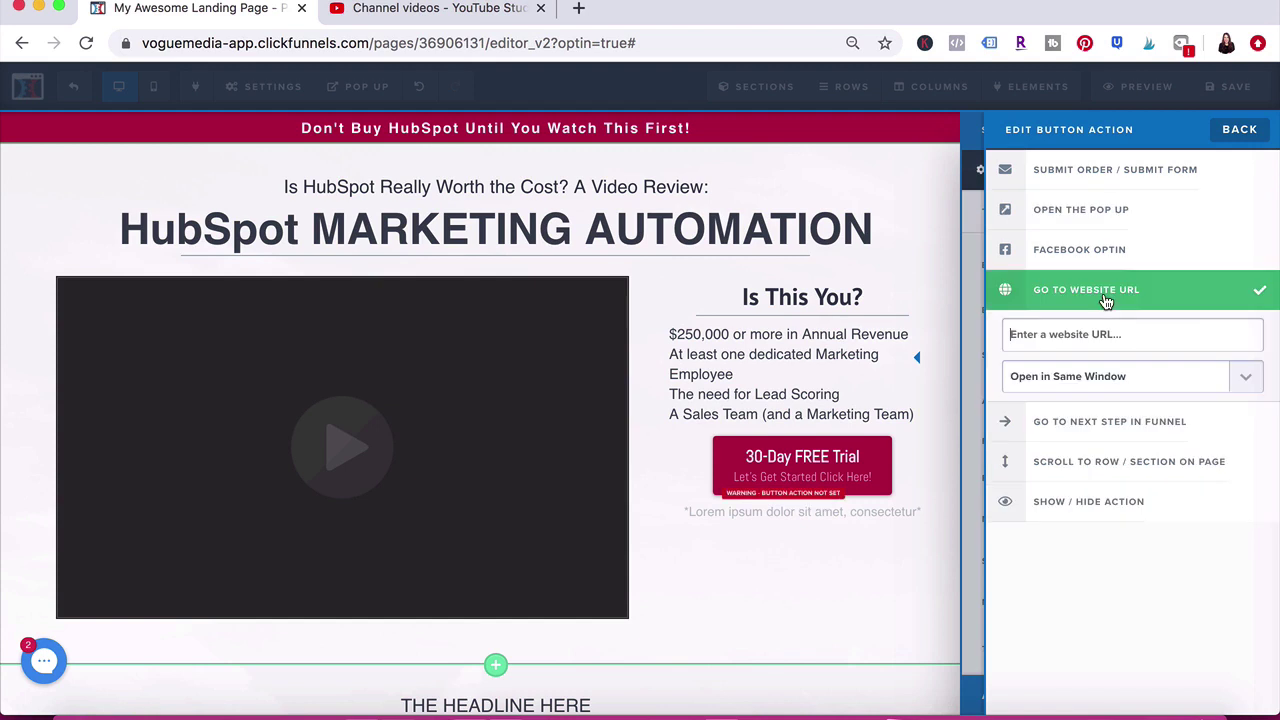
left_click(1091, 335)
type("http://hubs.to/q8MTQ")
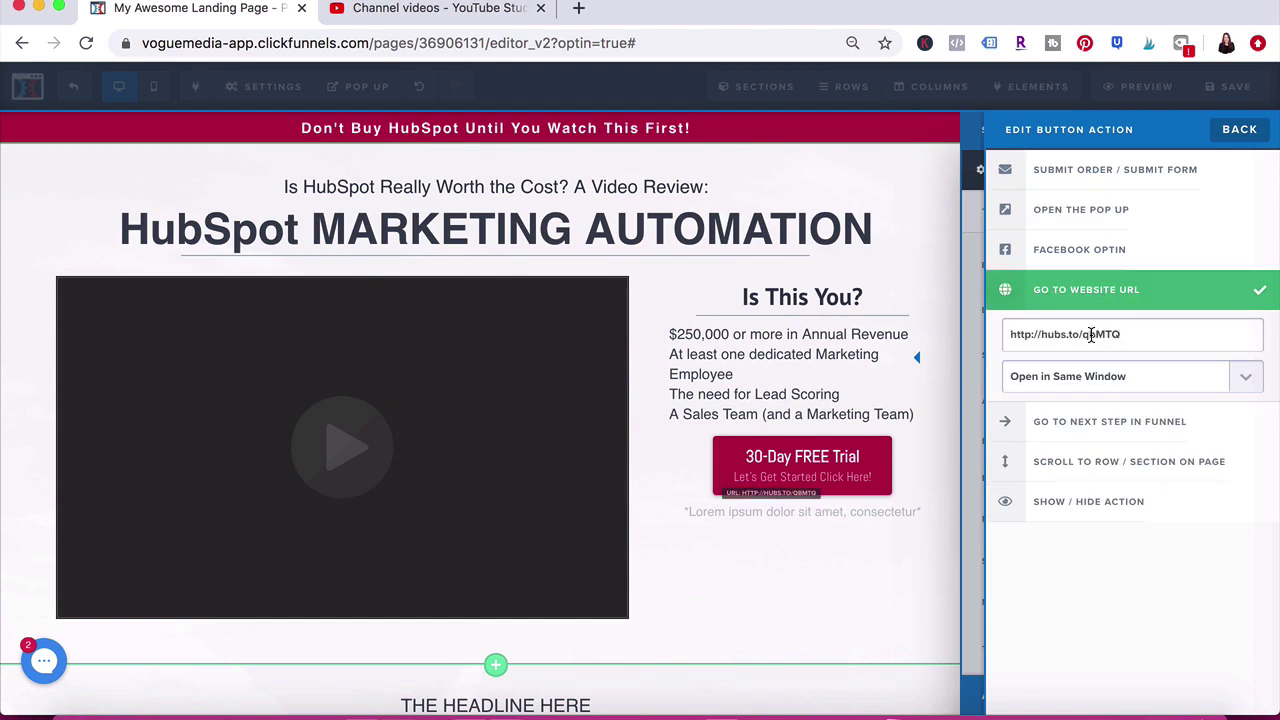
left_click(970, 366)
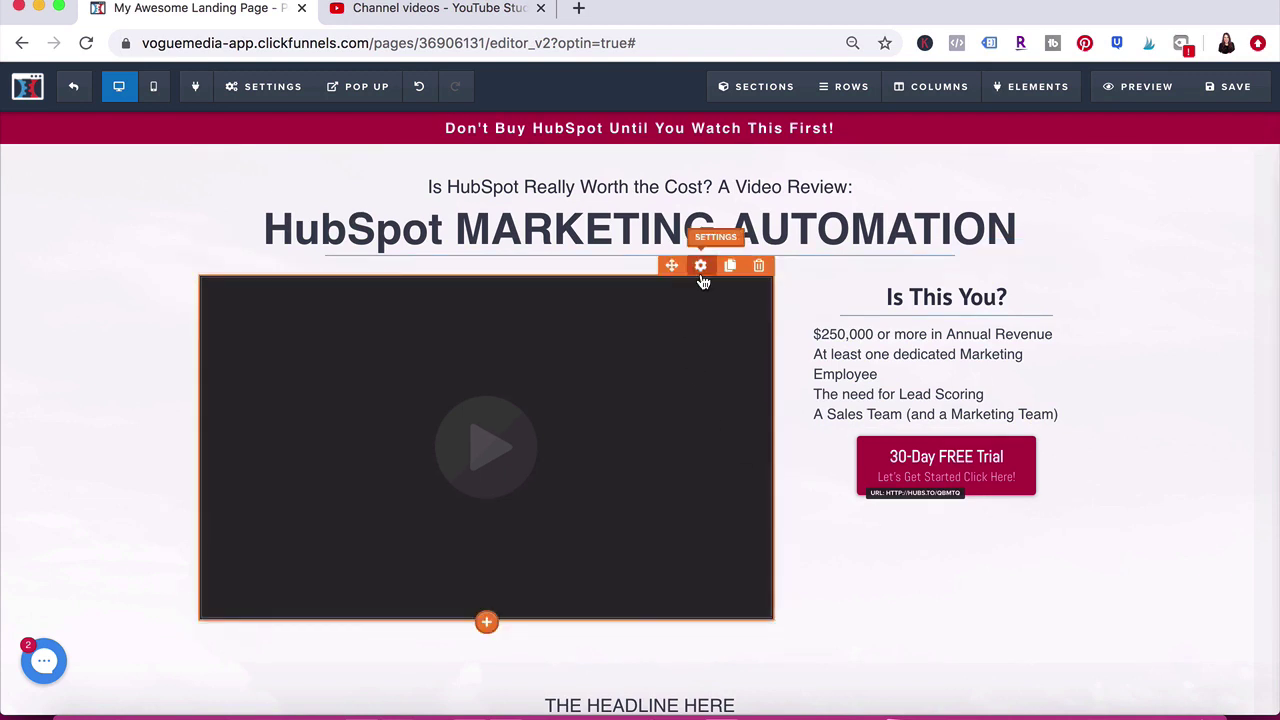
Clear the video element's YouTube URL.
left_click(701, 266)
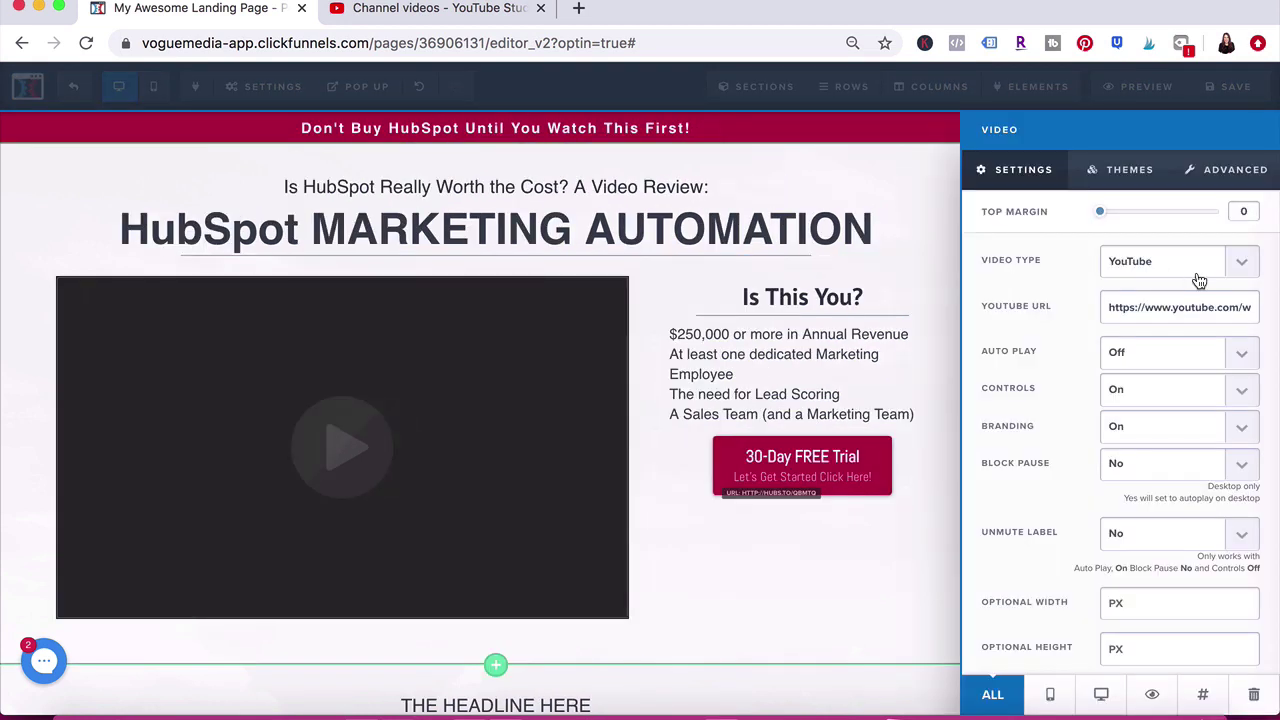
key("super+a")
key("BackSpace")
left_click(482, 12)
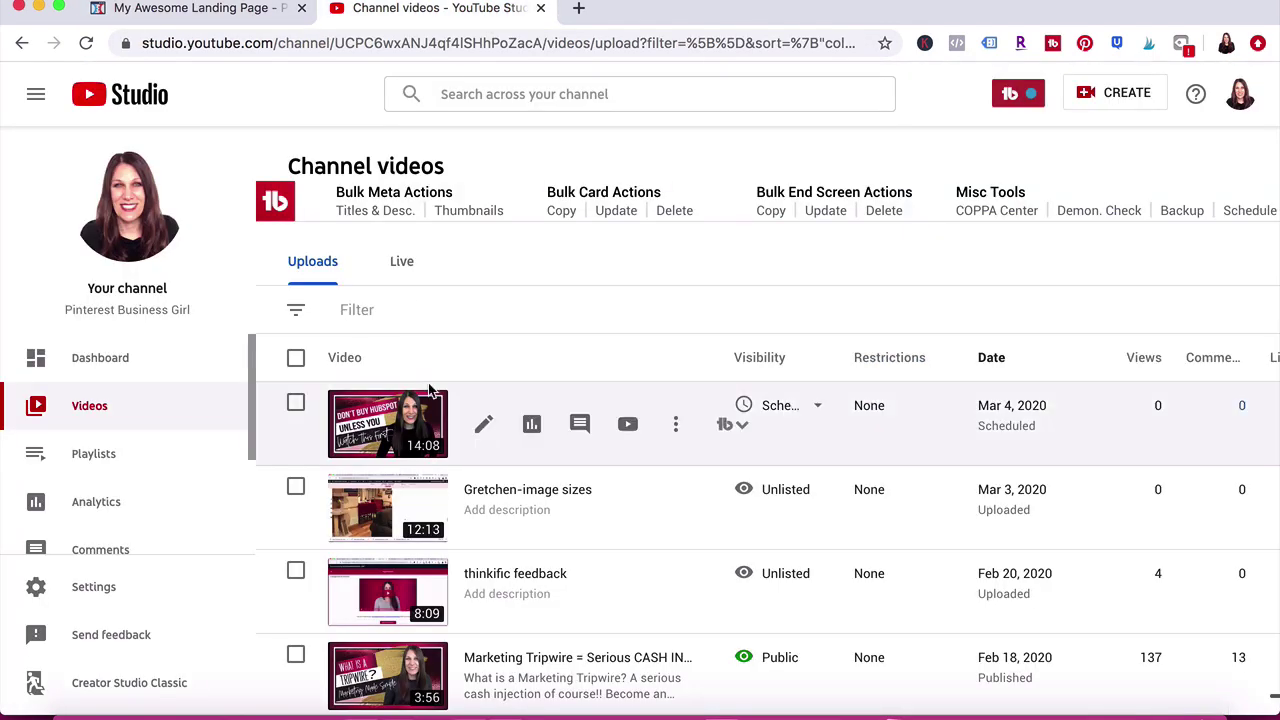
Copy the HubSpot review video's link from YouTube Studio into the video's YouTube URL.
left_click(482, 424)
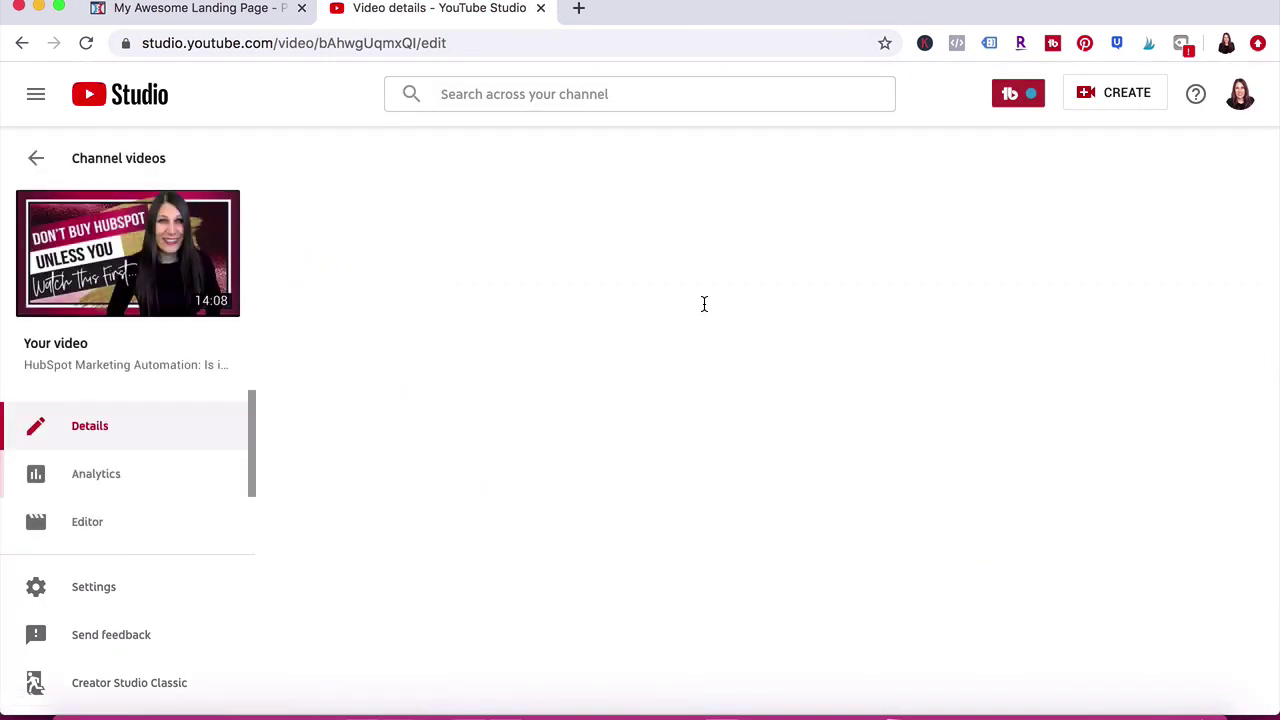
left_click_drag(1168, 507, 957, 507)
key("super+c")
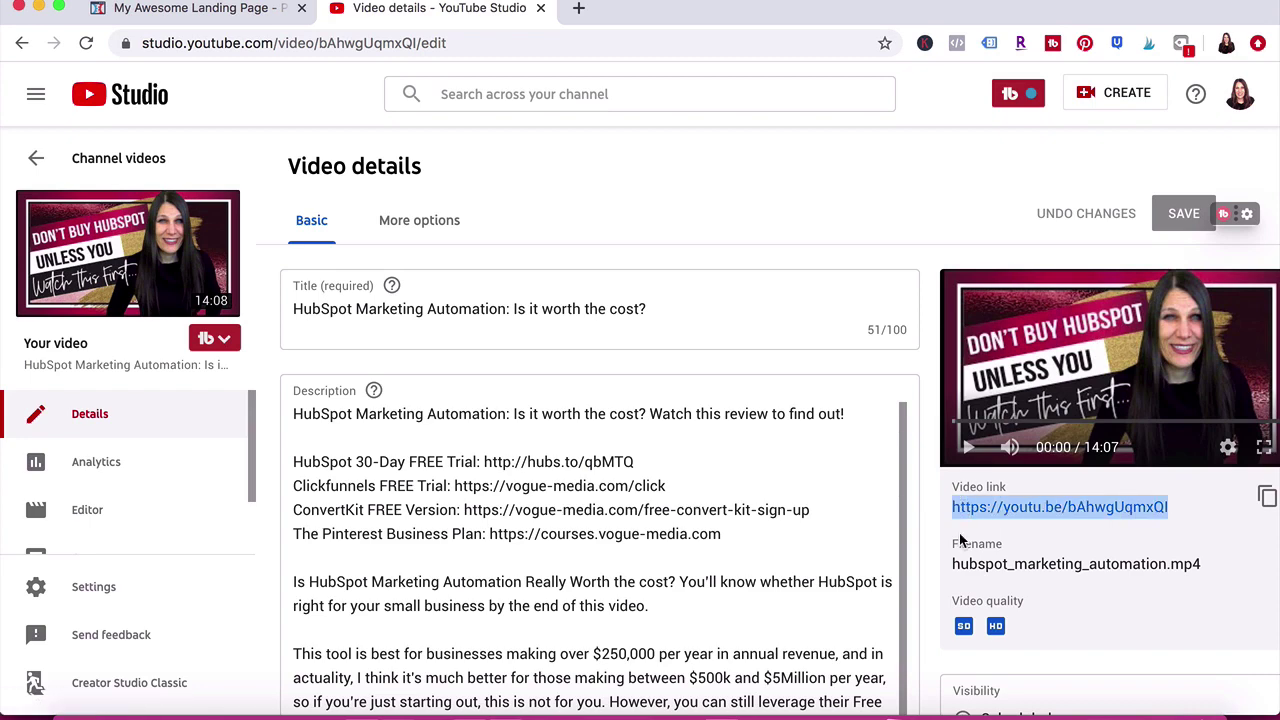
left_click(190, 8)
key("super+v")
left_click(941, 388)
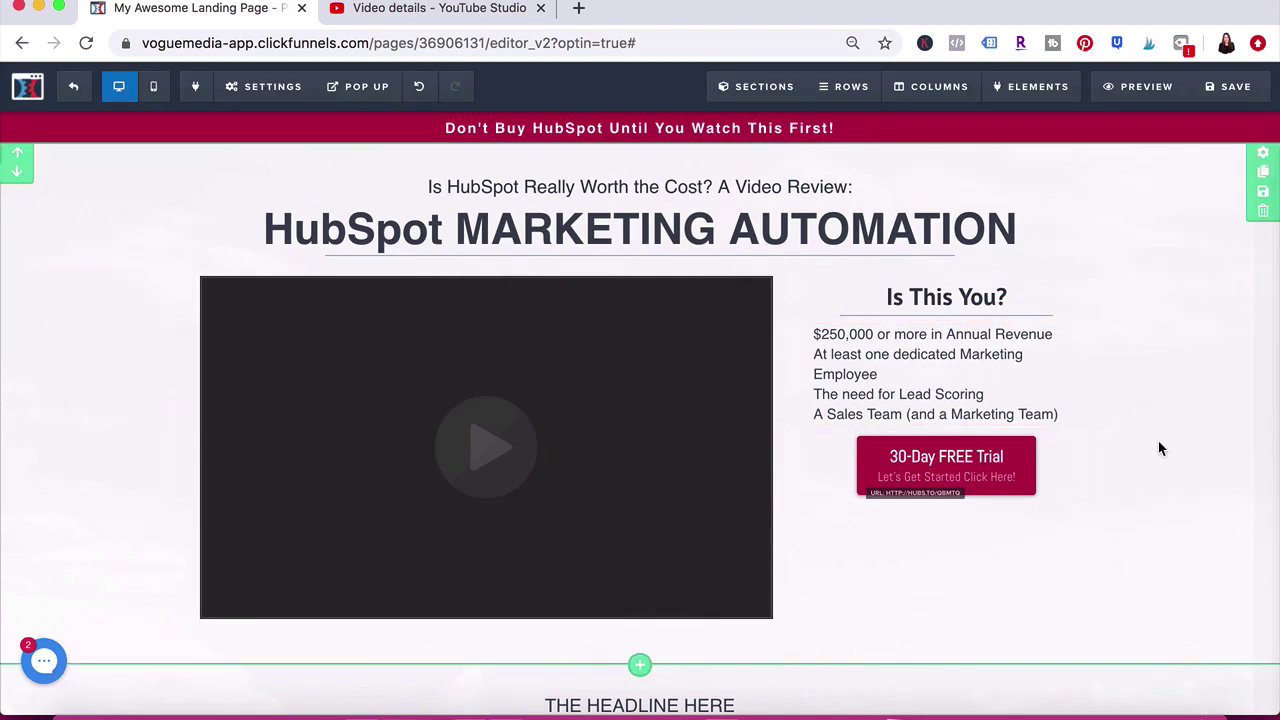
Add a checkmark bullet list below the qualifier text, with dark grey bullet text.
left_click(946, 428)
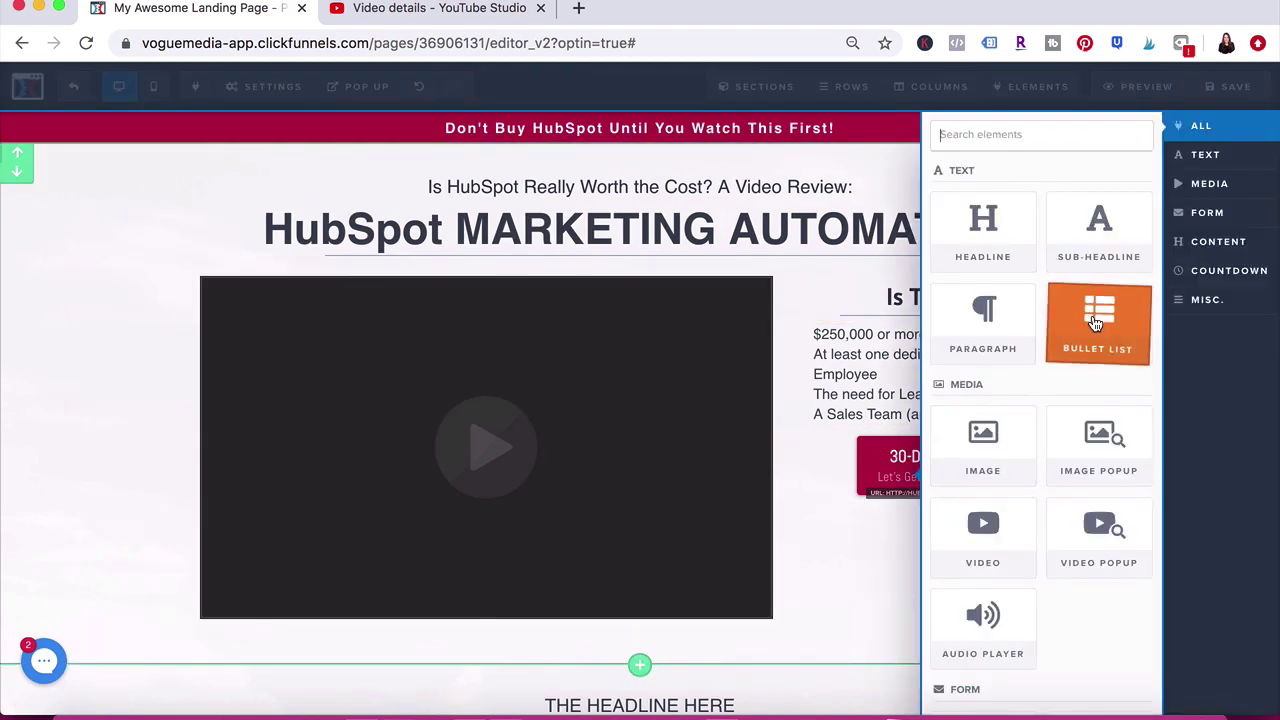
left_click(1100, 485)
left_click(970, 488)
left_click(1128, 487)
left_click(1005, 549)
left_click(1086, 363)
Replace the placeholder bullets with '$250,000+', 'A' and 'The Need for Lead Scoring'.
left_click(848, 458)
triple_click(848, 458)
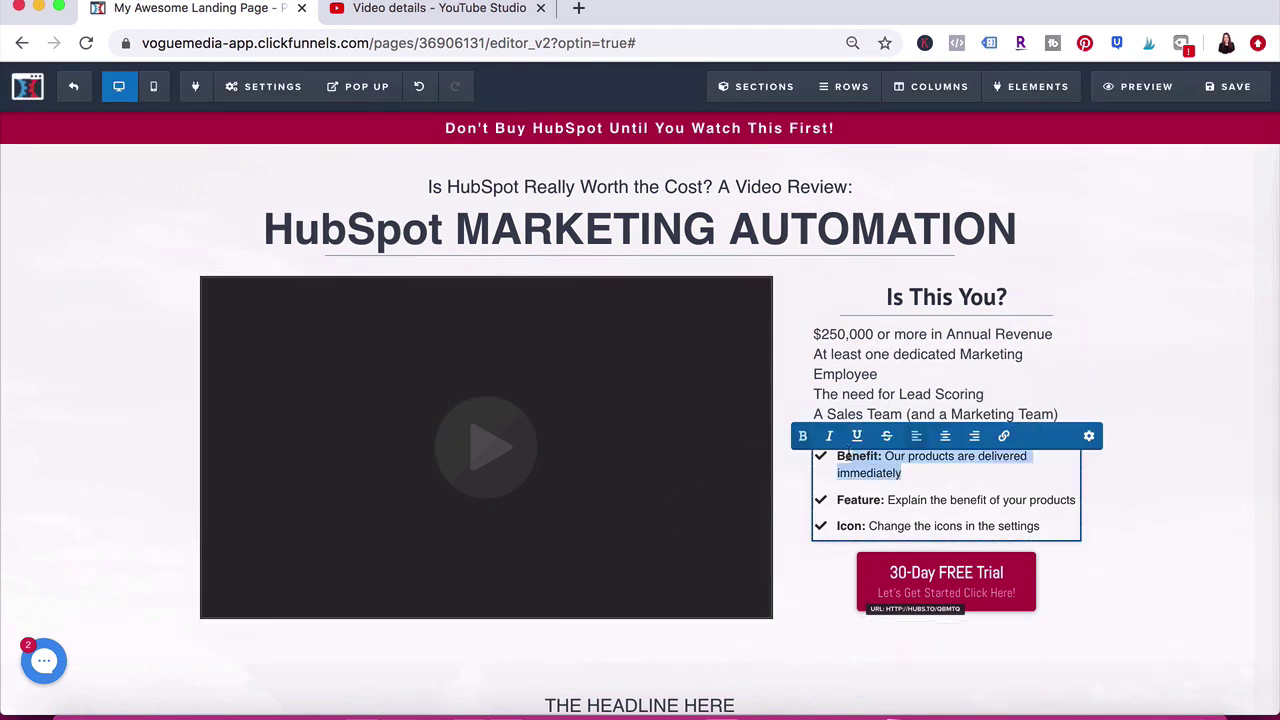
type("$250,000 Annual Revenue")
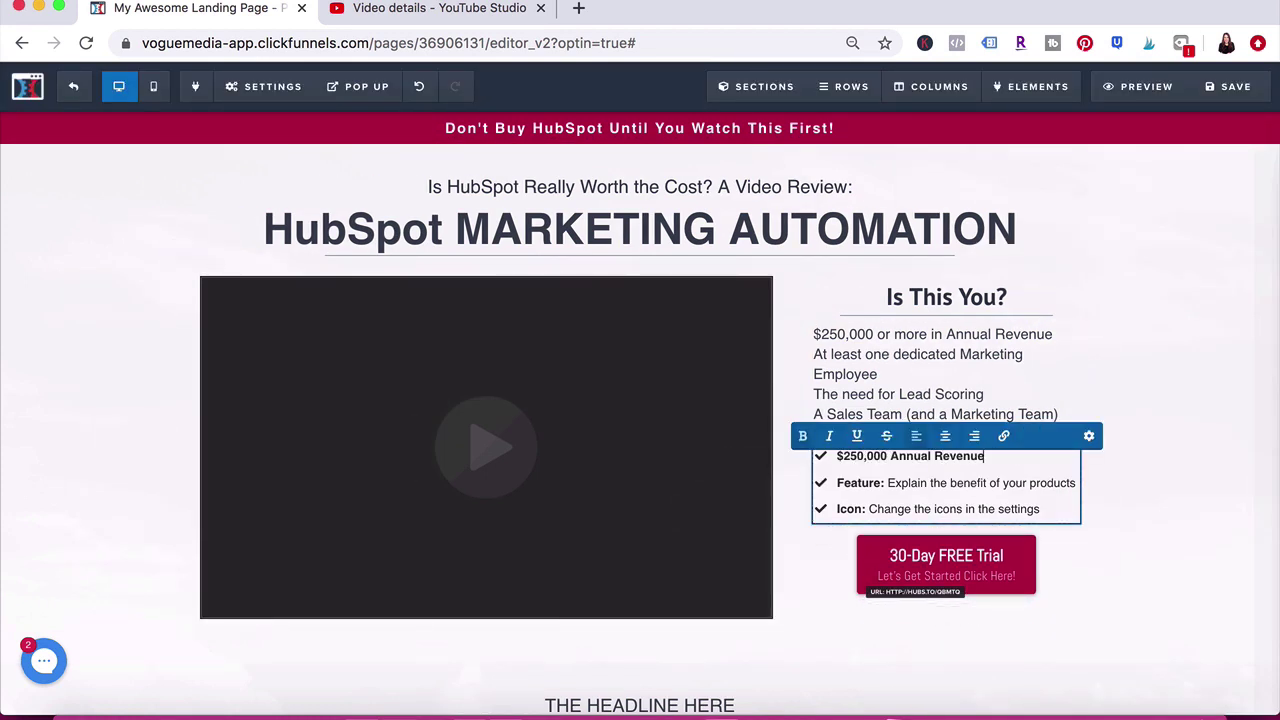
type("+")
left_click_drag(837, 483, 1094, 490)
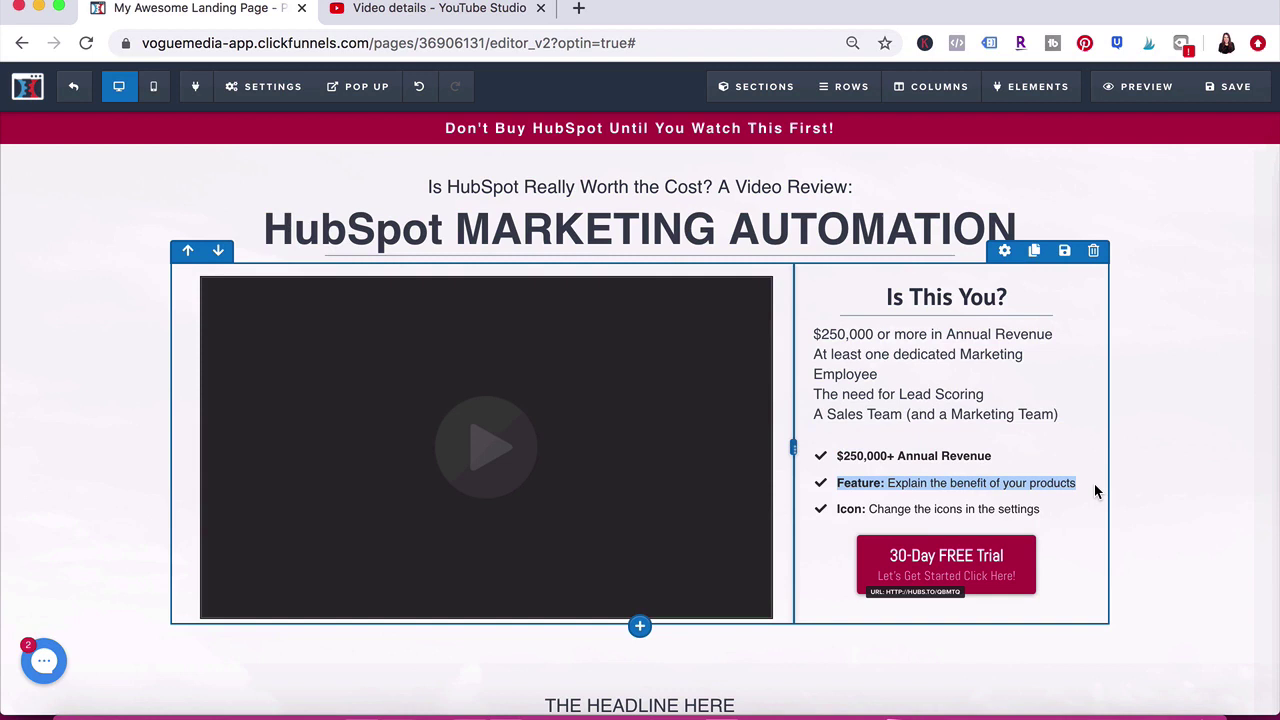
type("A Sales & Marketing Team")
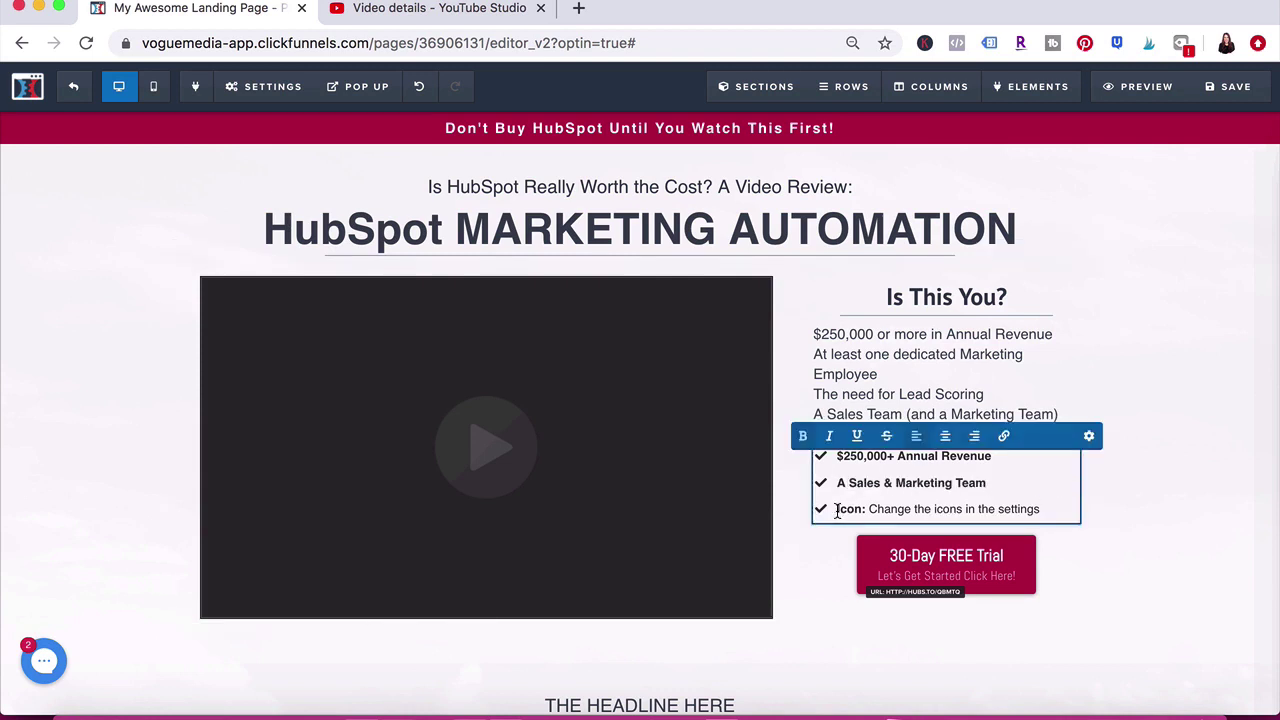
left_click_drag(837, 511, 1071, 511)
type("The Need for Lead Scoring")
Add bullets 'The Need for a CRM', 'Automated Intelligence', 'Social Scheduling' and 'Website B'.
key("Return")
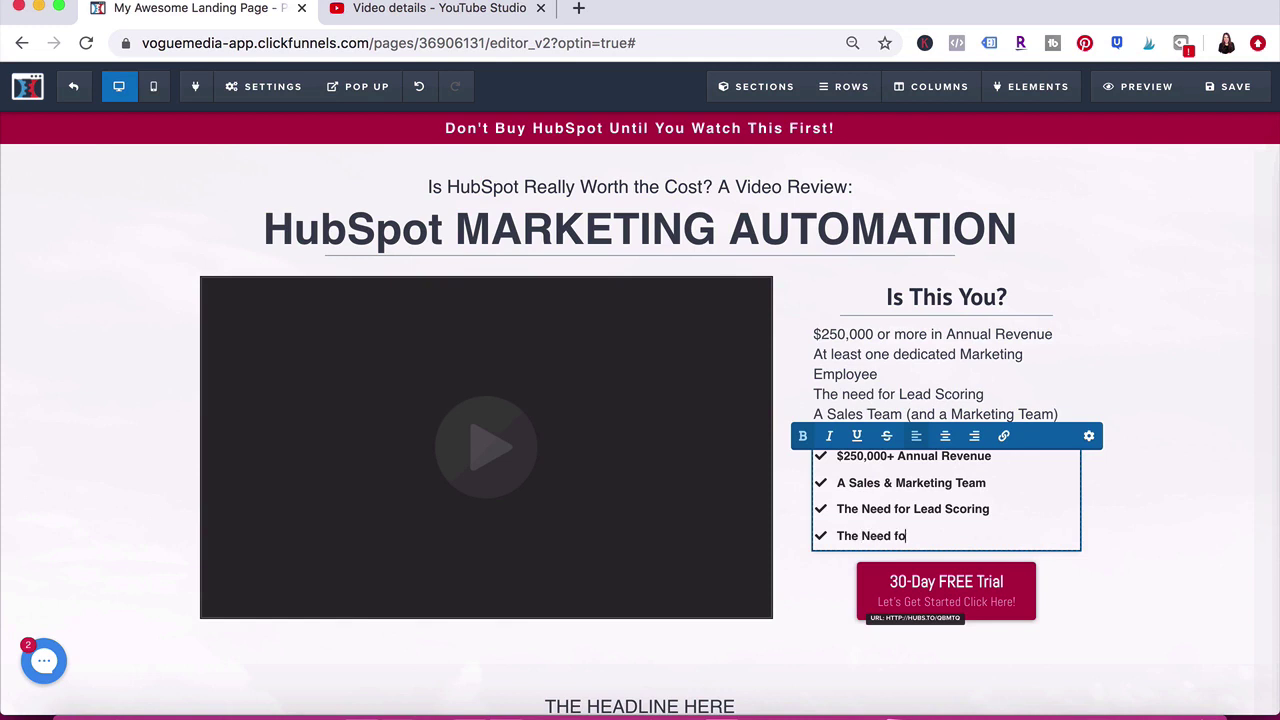
type("The Need for a CRM")
key("Return")
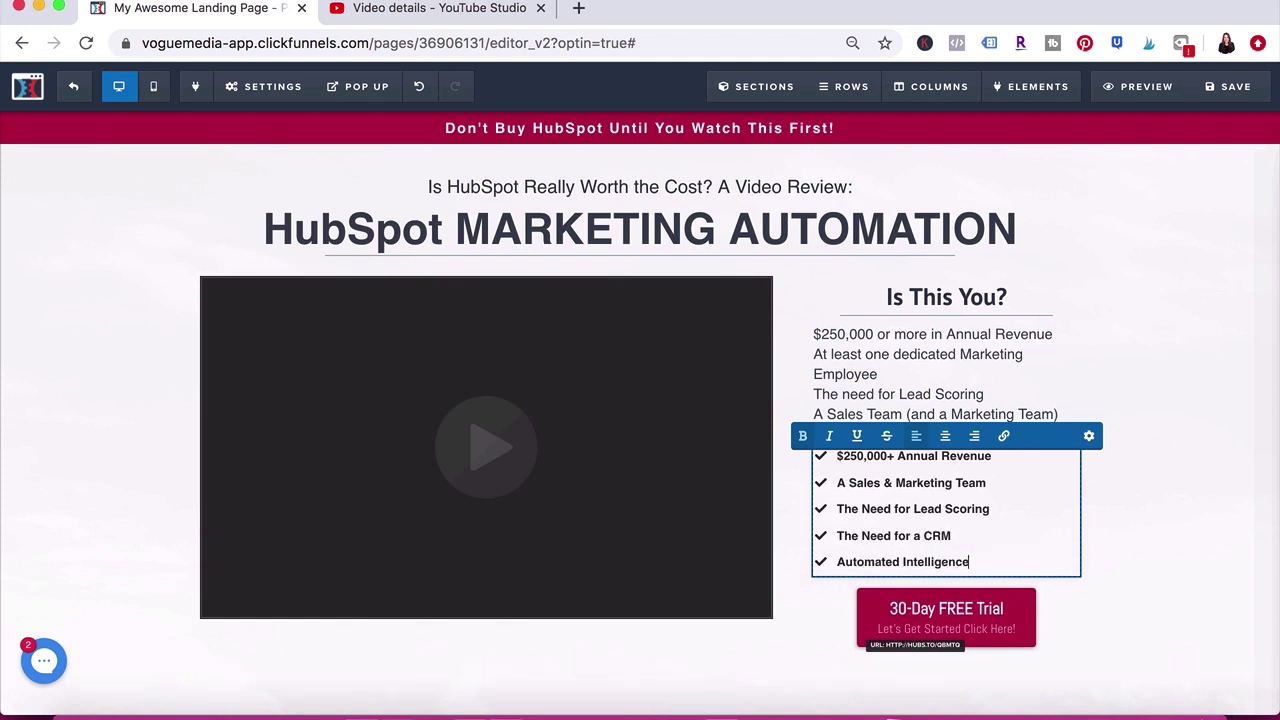
type("Automated Intelligence")
key("Return")
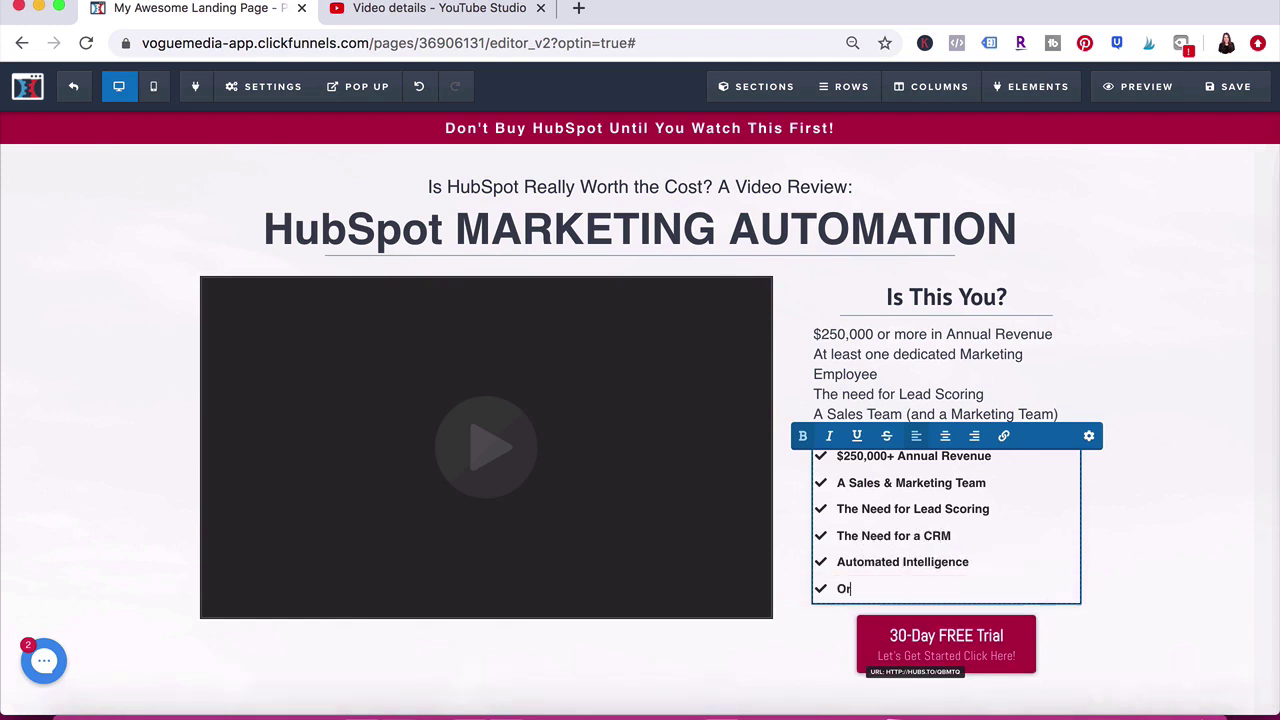
key("Return")
type("Socia")
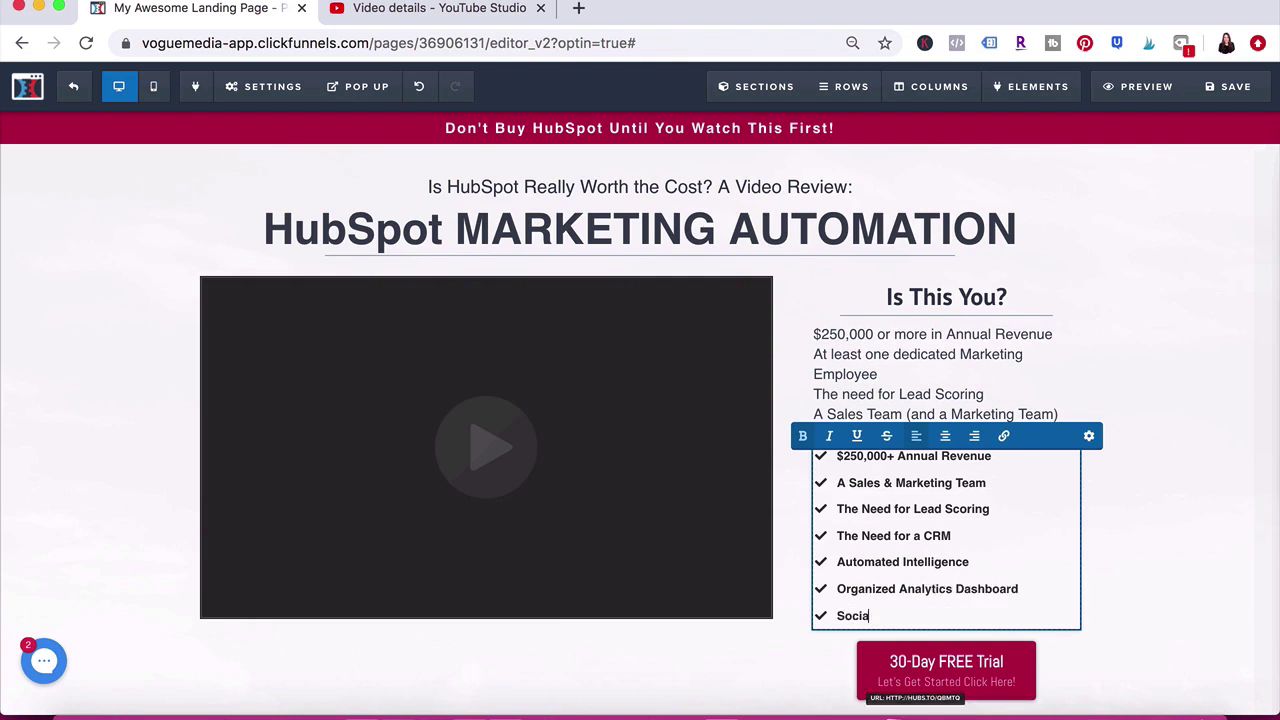
type("l Scheduling")
key("Return")
type("Website B")
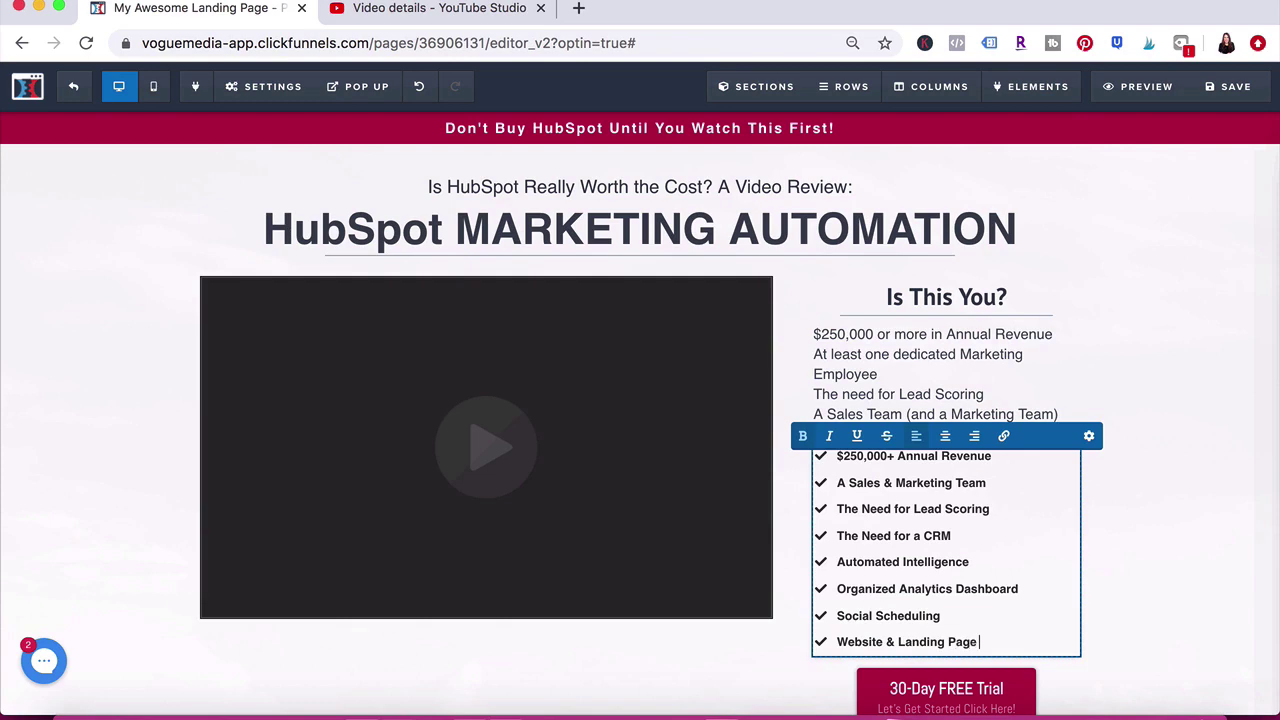
Delete the old qualifier lines and give the divider a dark colour and more space above.
left_click(1068, 309)
left_click(811, 151)
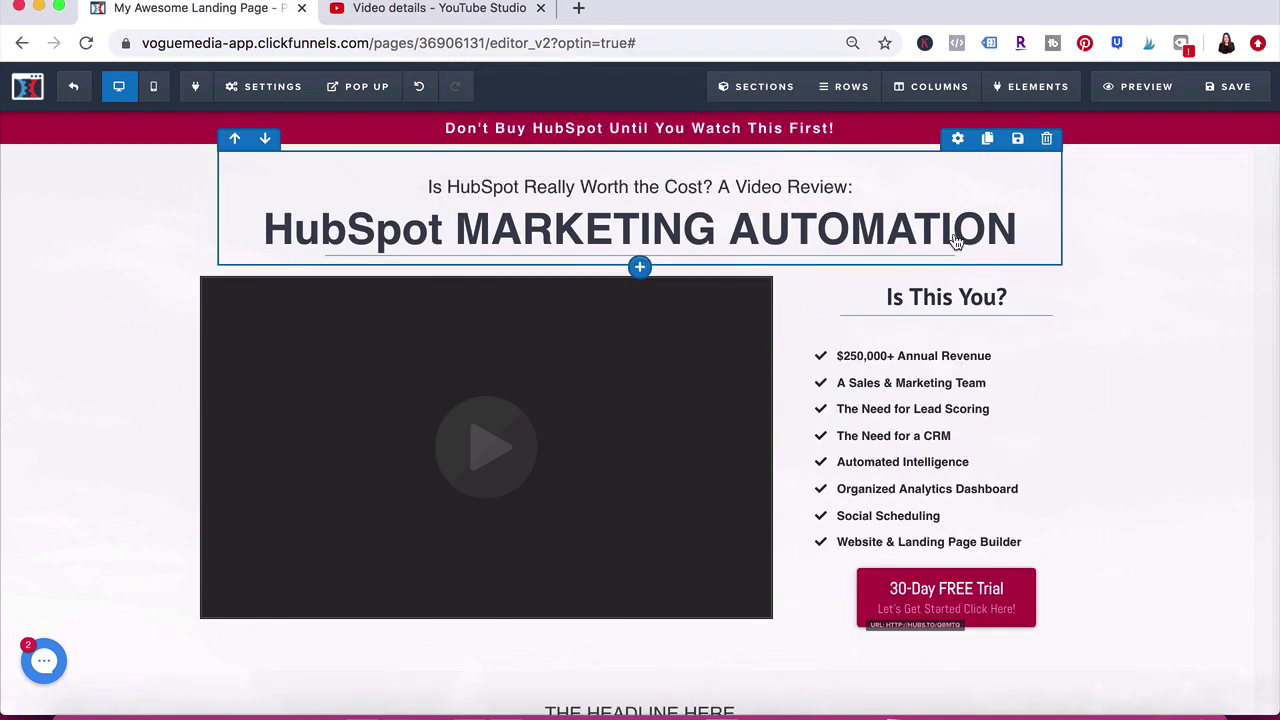
left_click(1031, 318)
left_click(1143, 408)
left_click(1082, 540)
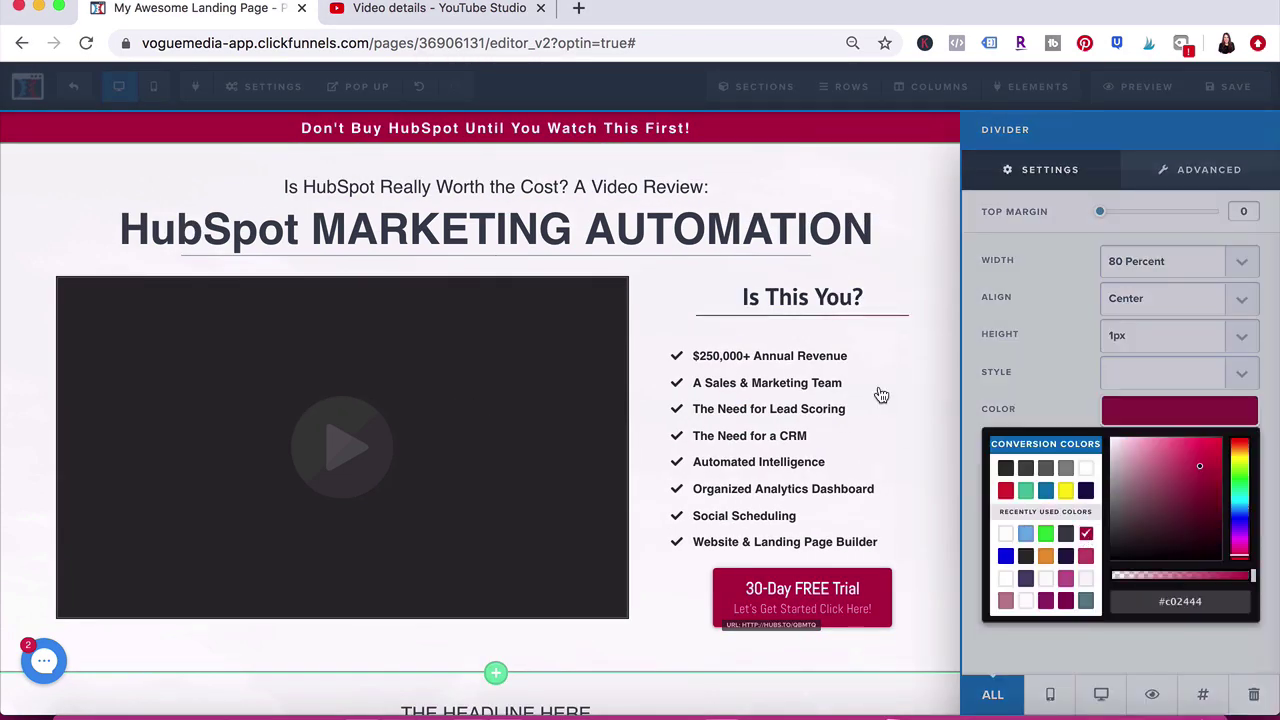
left_click(877, 394)
left_click(1007, 297)
left_click_drag(1110, 217, 1128, 214)
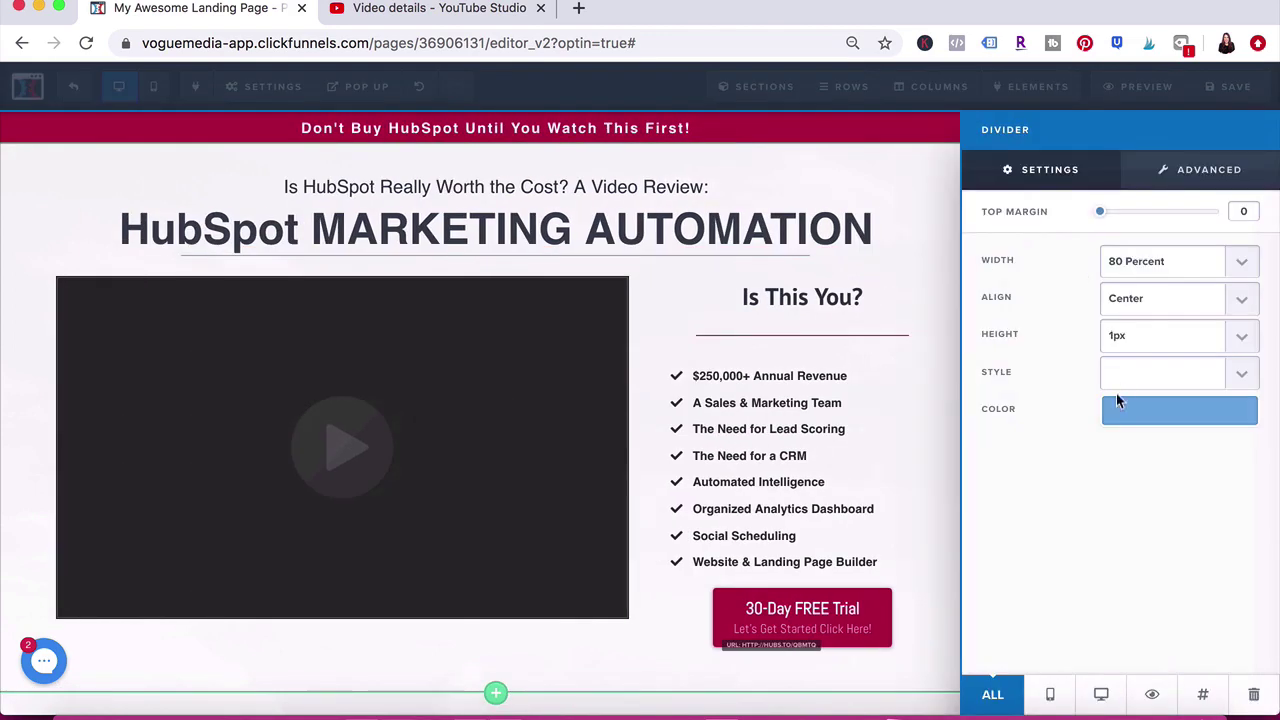
left_click(1118, 405)
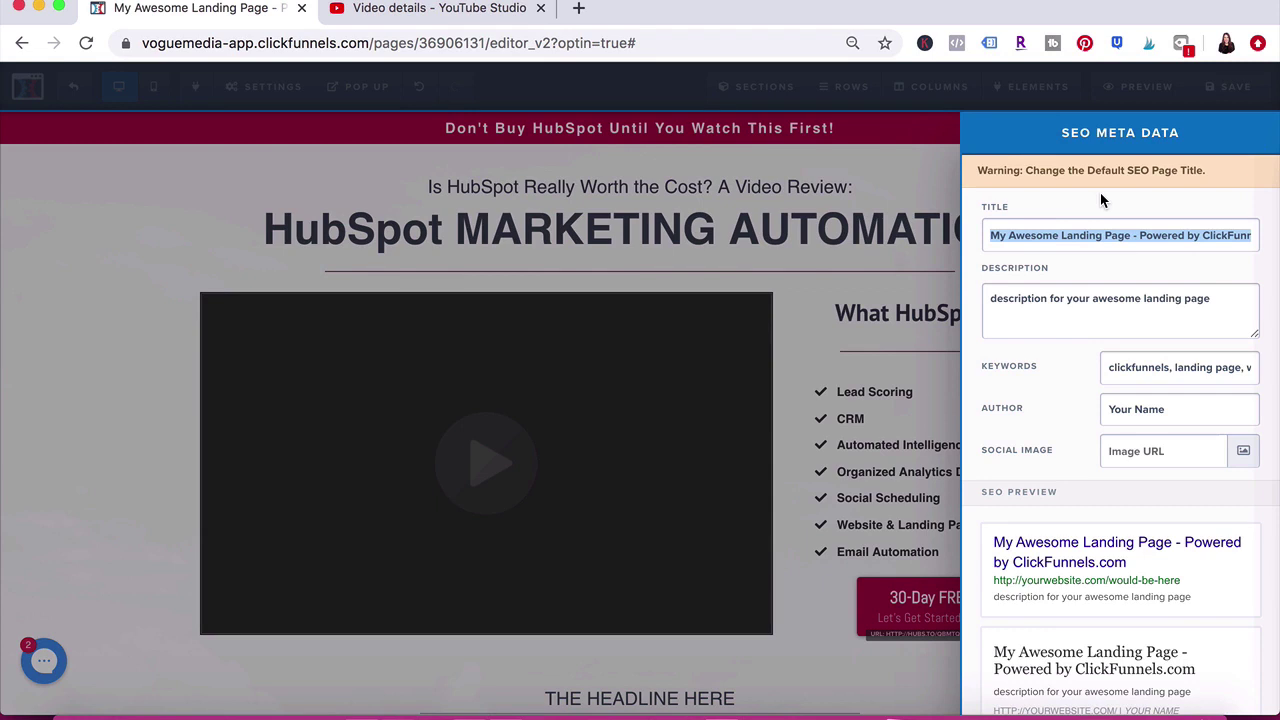
Set the SEO title to 'HubSpot Marketing Automation Review', clear the description, and go to YouTube Studio.
type("HubSpot Marketing ")
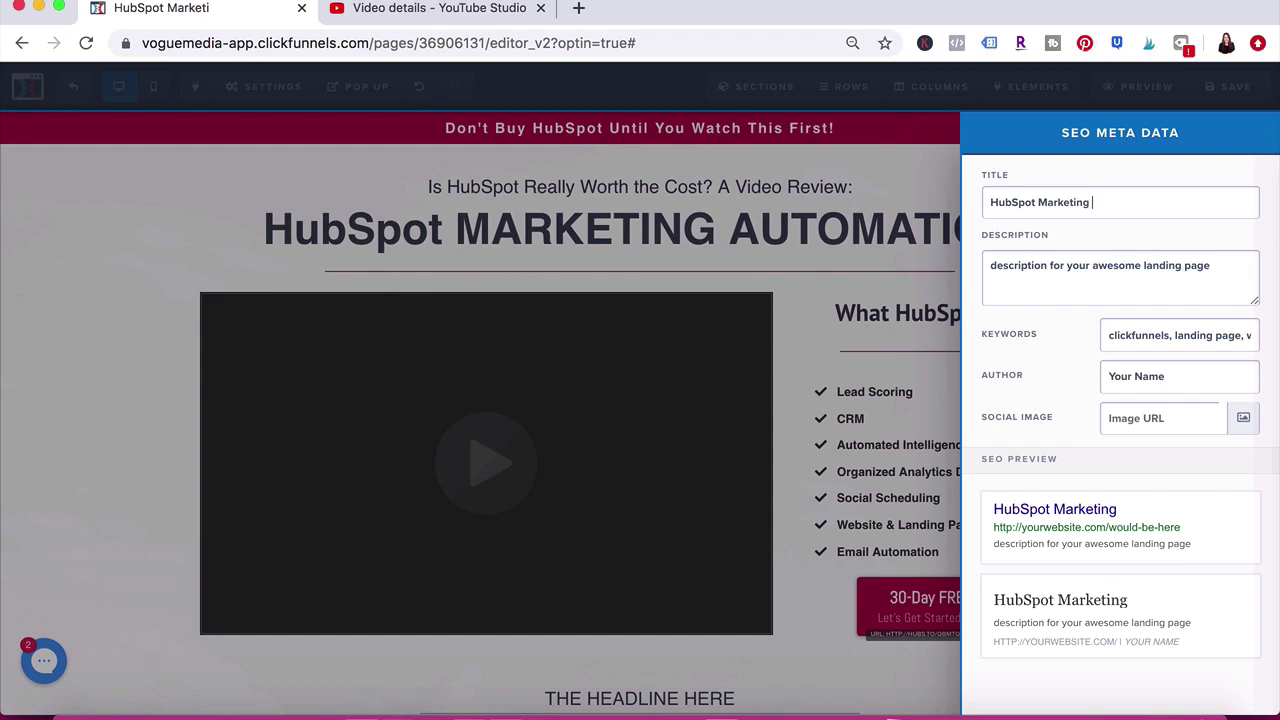
type("Automation Revi")
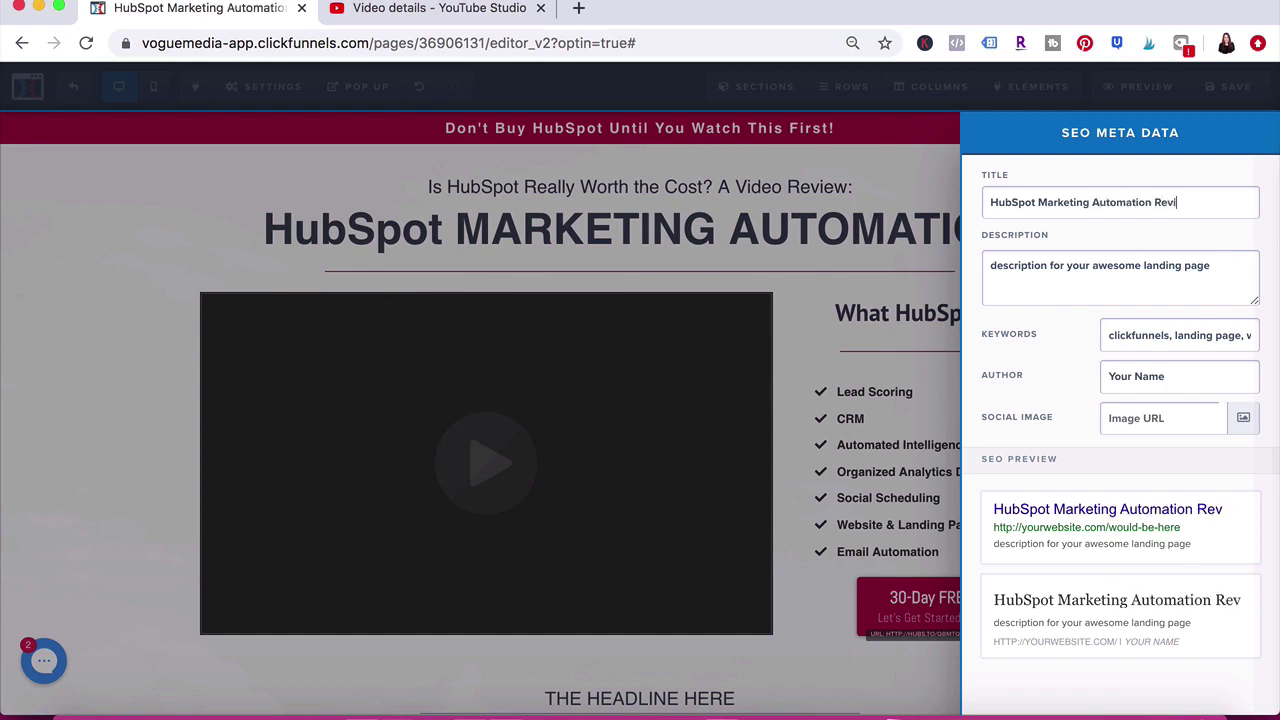
type("ew")
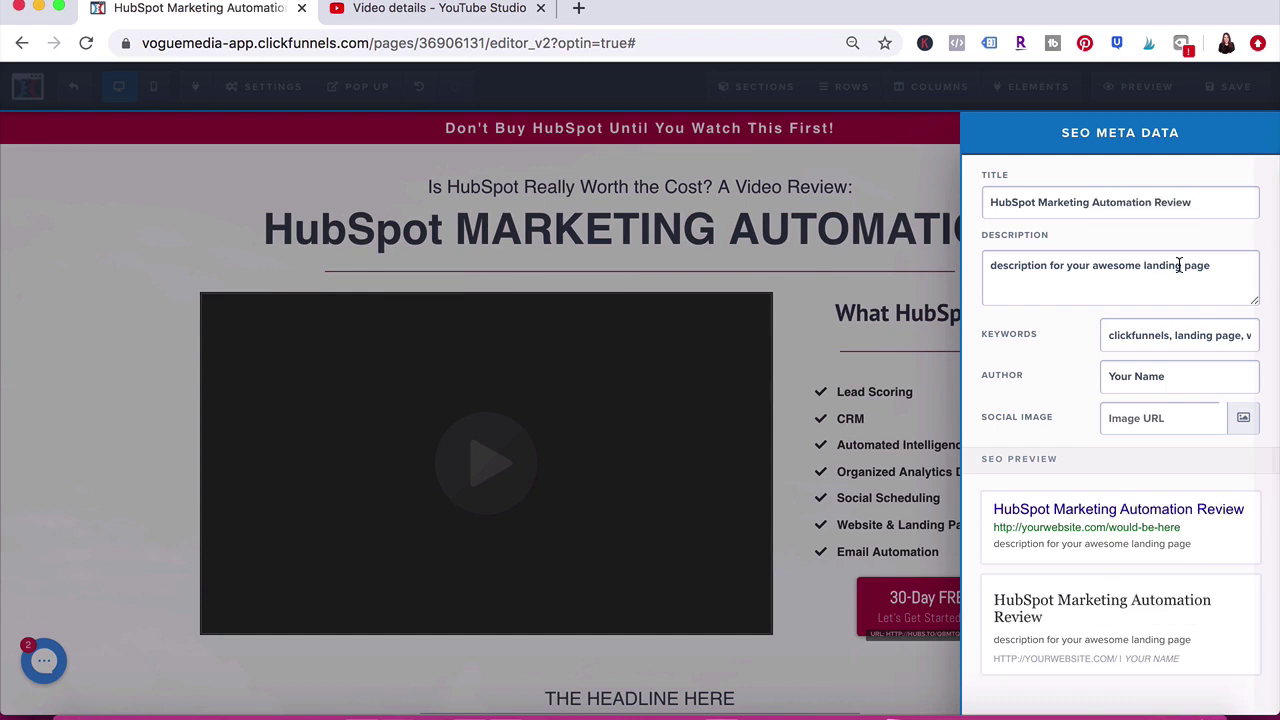
left_click_drag(1225, 263, 975, 268)
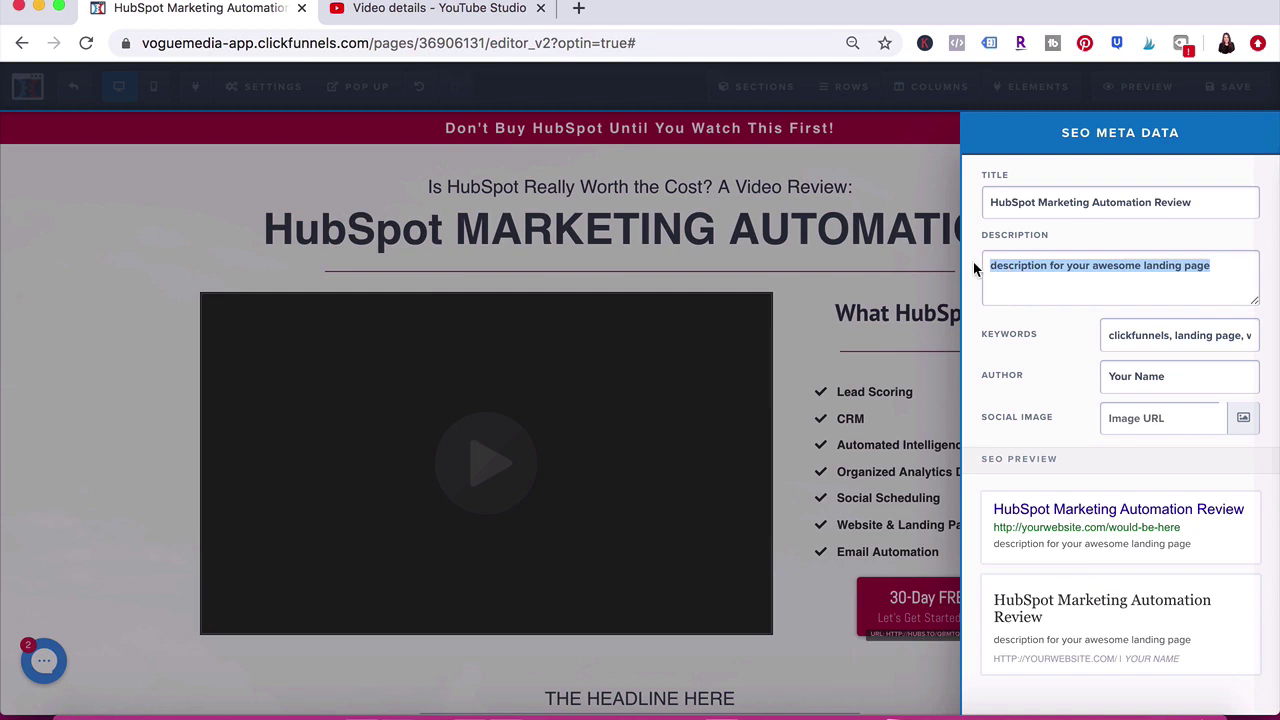
key("BackSpace")
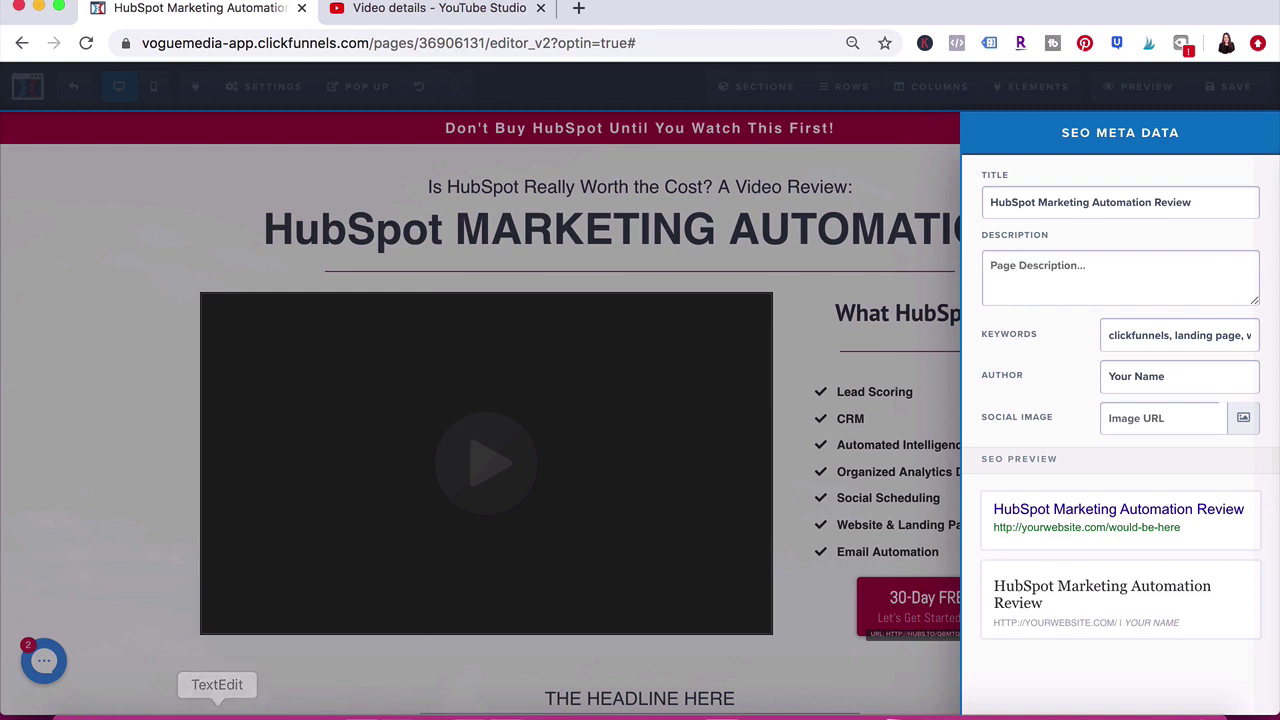
left_click(470, 8)
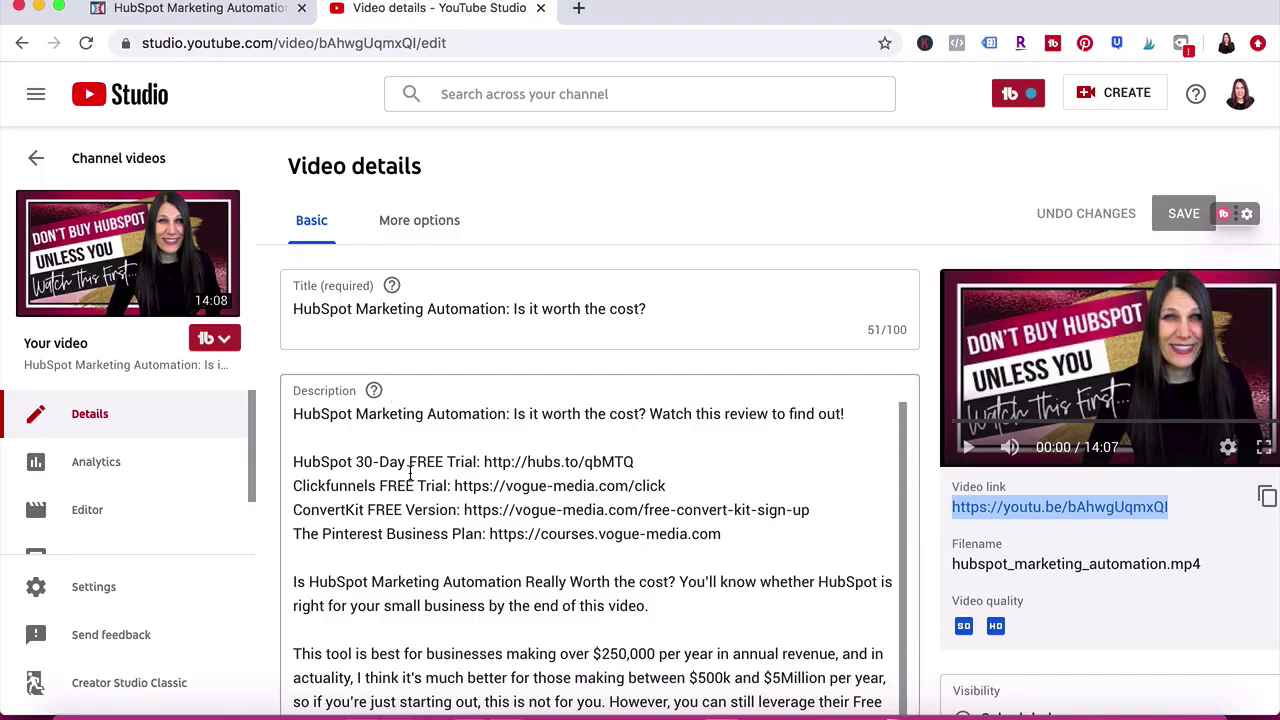
Paste the YouTube paragraph beginning 'This tool is best for businesses…' into the SEO description.
scroll(410, 472, "down", 1)
scroll(410, 472, "down", 5)
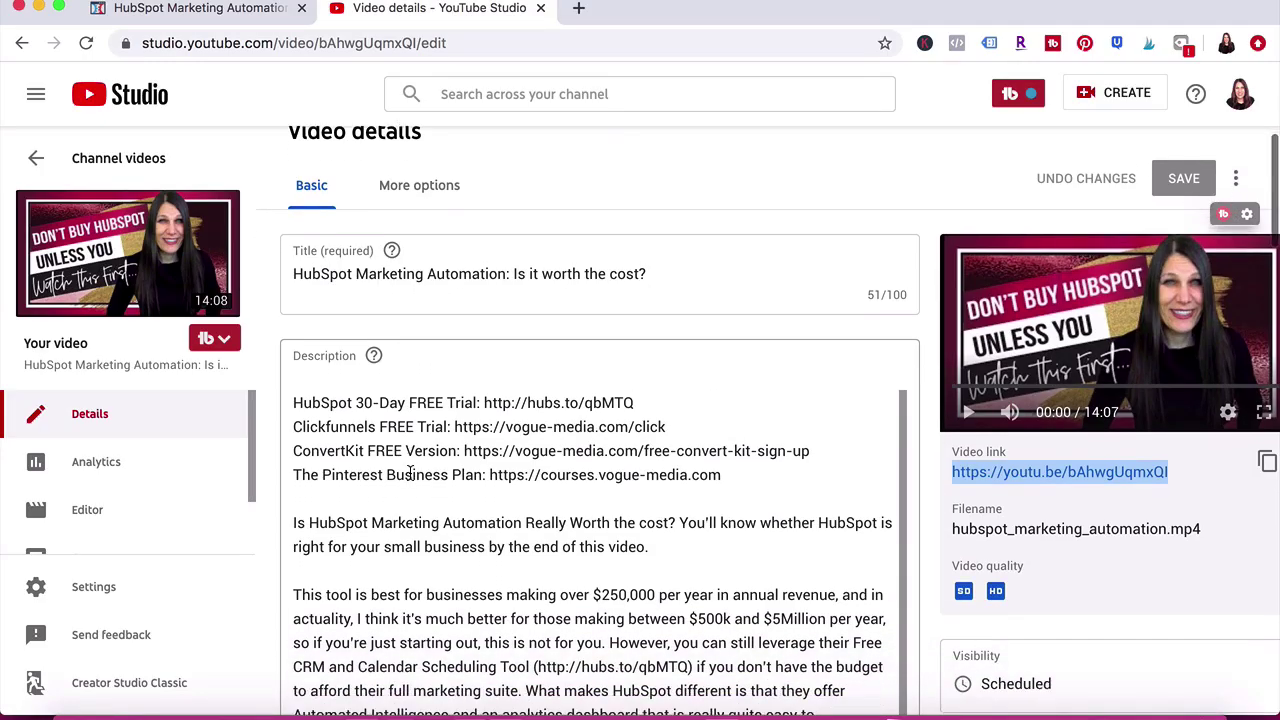
left_click_drag(651, 367, 525, 432)
key("ctrl+c")
left_click(347, 416)
scroll(347, 416, "down", 2)
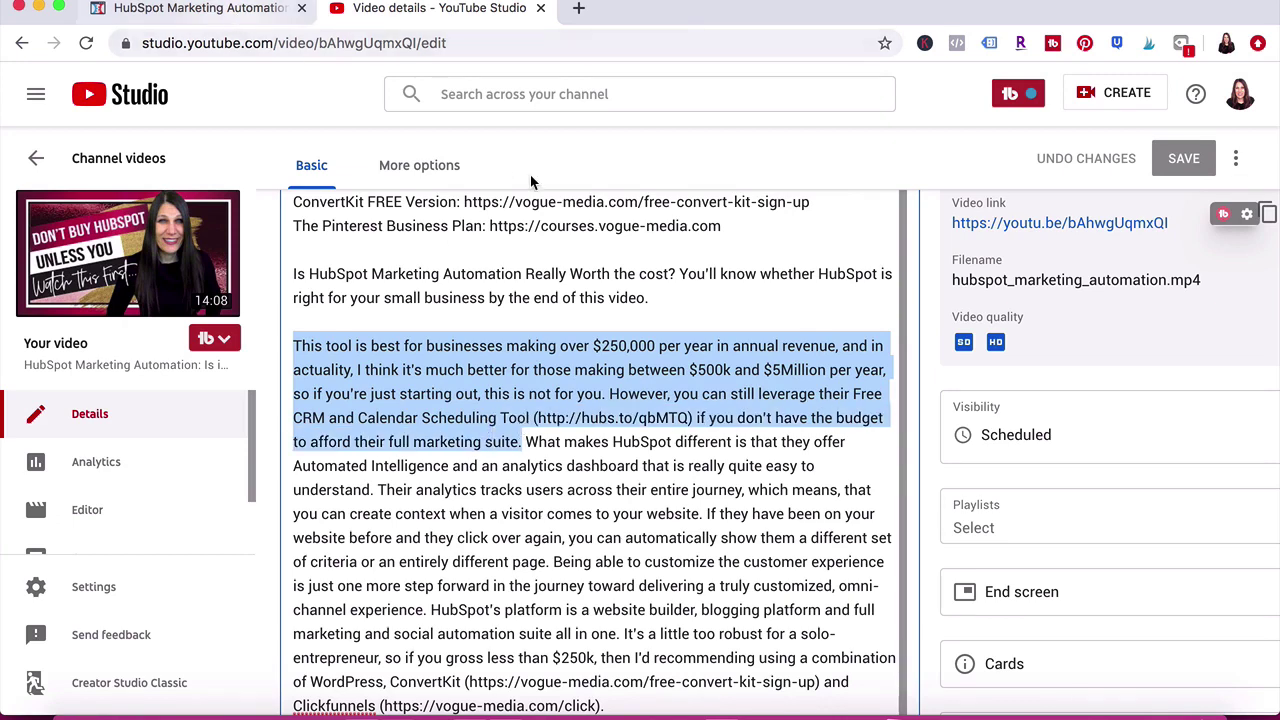
left_click(200, 8)
key("ctrl+v")
scroll(1030, 278, "up", 3)
scroll(1045, 279, "down", 3)
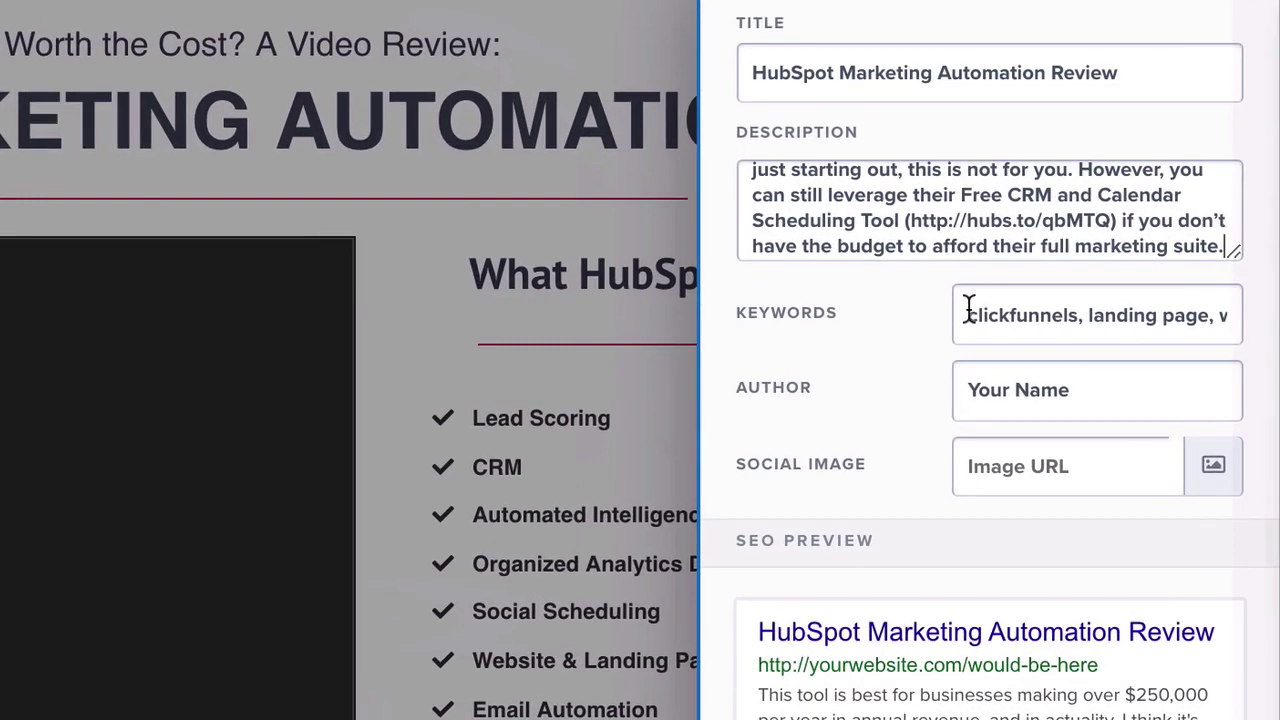
Replace the SEO keywords with 'hubspot, hubspot marketing automation'.
left_click_drag(969, 310, 1273, 315)
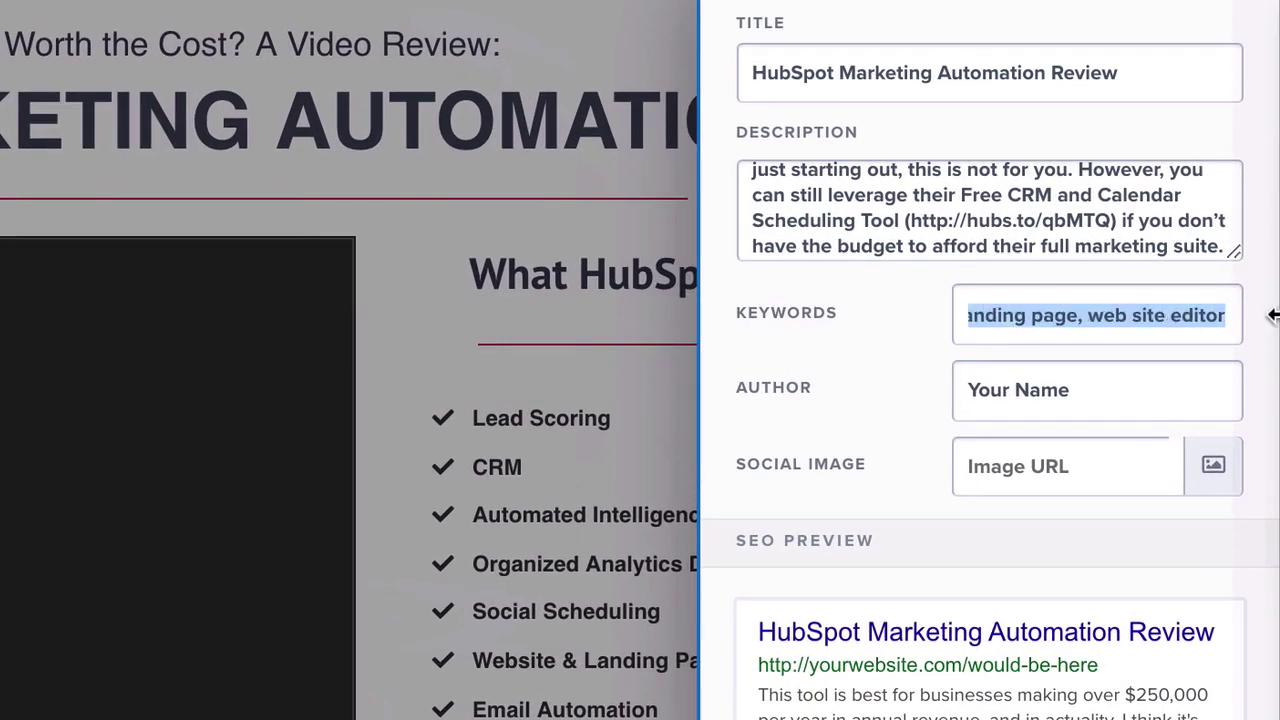
type("hubspot")
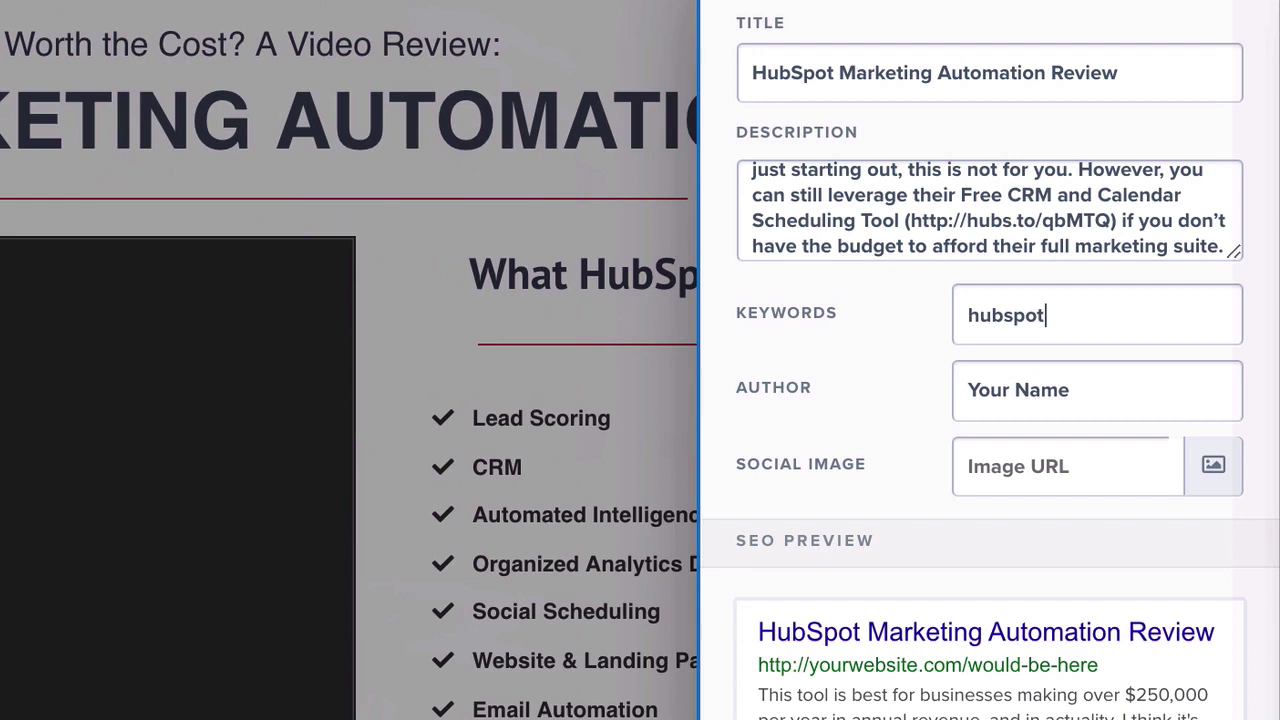
type(", hubspot marketing automation")
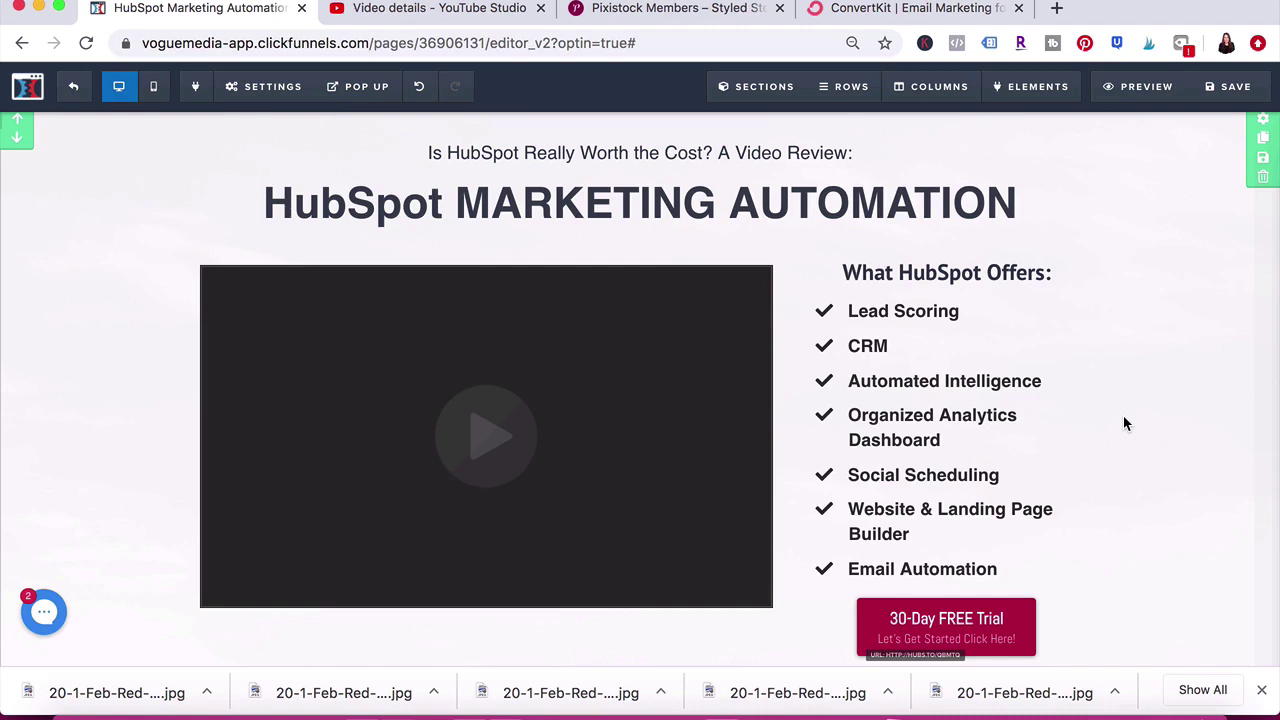
Change the small headline above the section to 'FOR BUSINESS'ES MAKING UNDER $250,000'.
scroll(1123, 424, "down", 4)
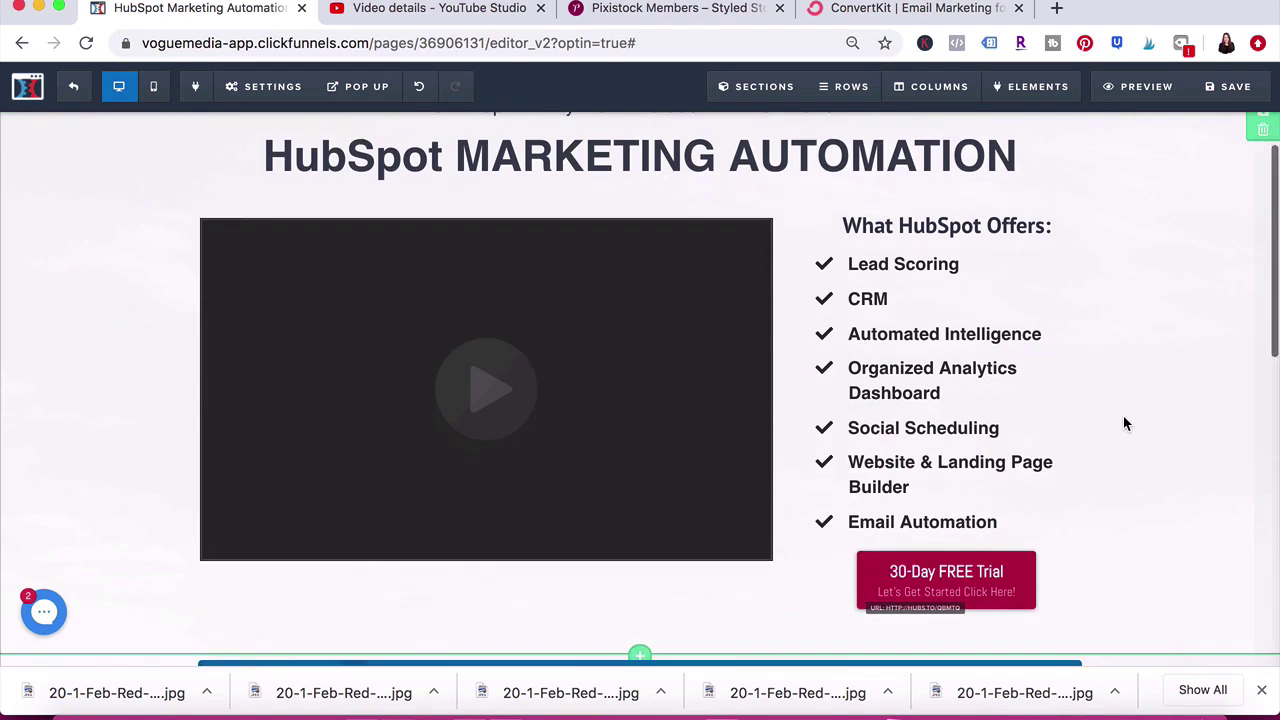
scroll(1123, 420, "down", 2)
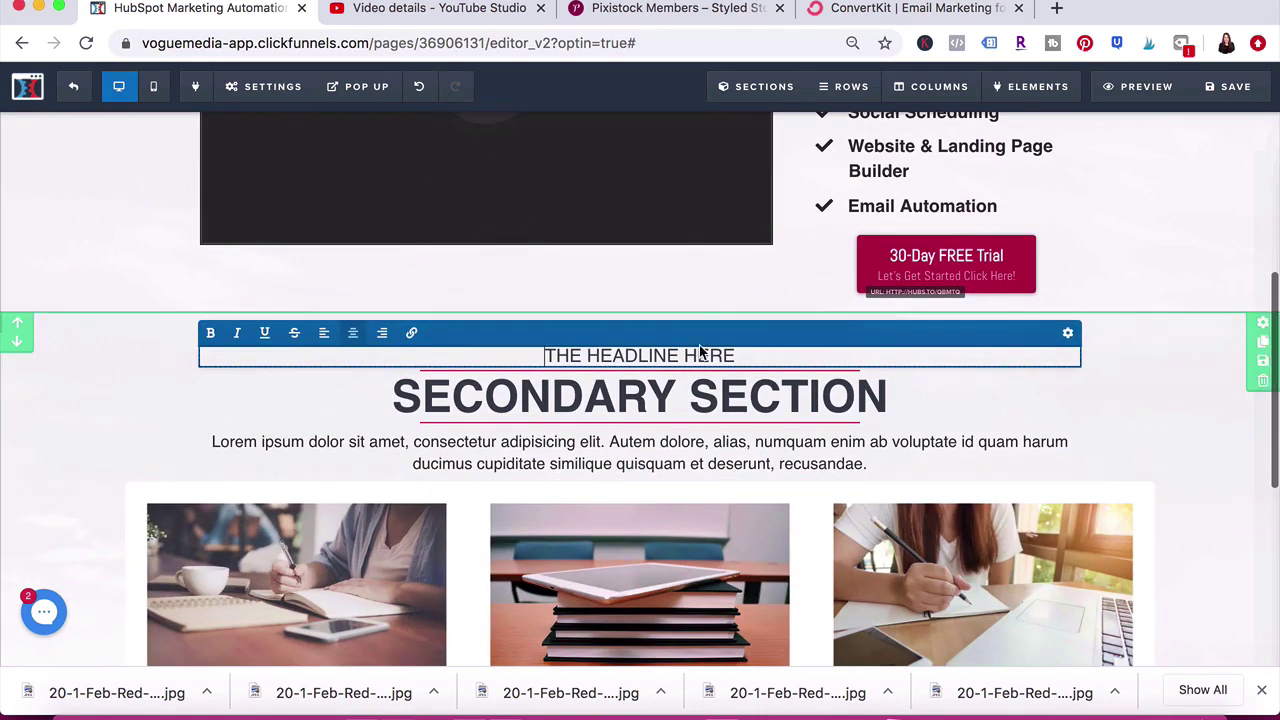
double_click(684, 355)
triple_click(684, 355)
type("A REVIEW FOR")
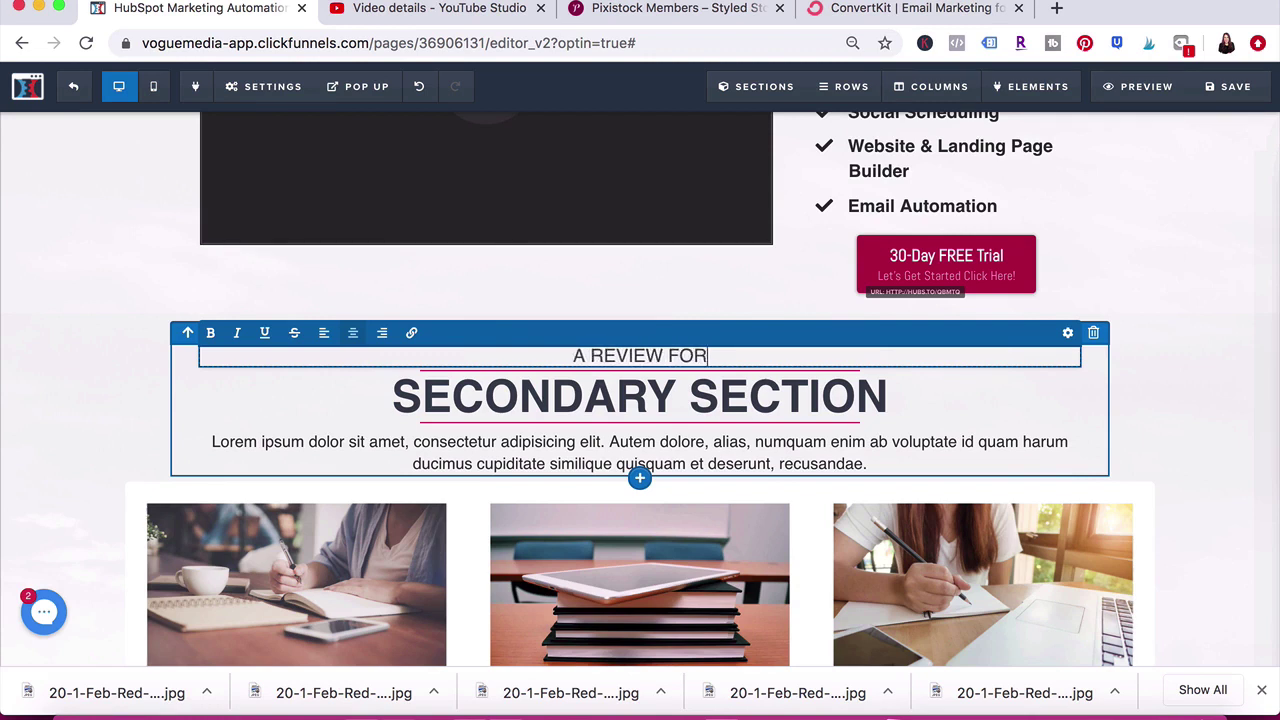
type(" BUSINESS'ES MAKING UNDER $250,000")
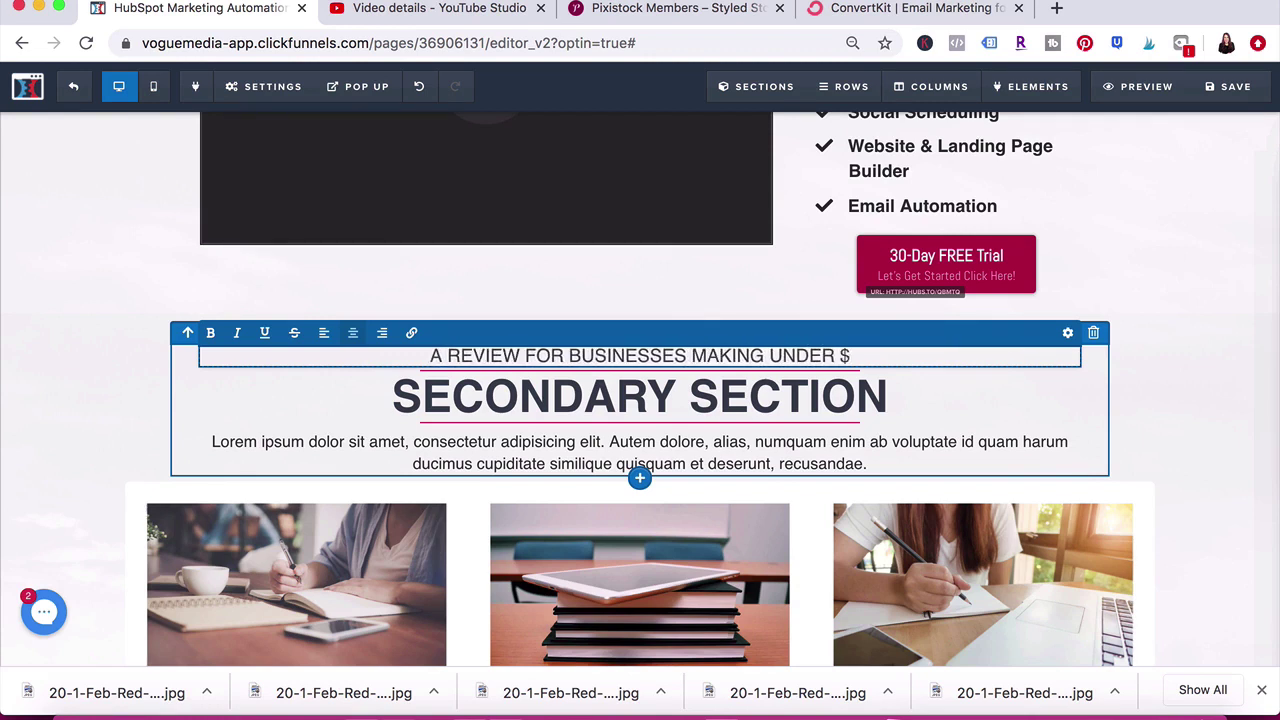
left_click_drag(456, 357, 398, 356)
key("BackSpace")
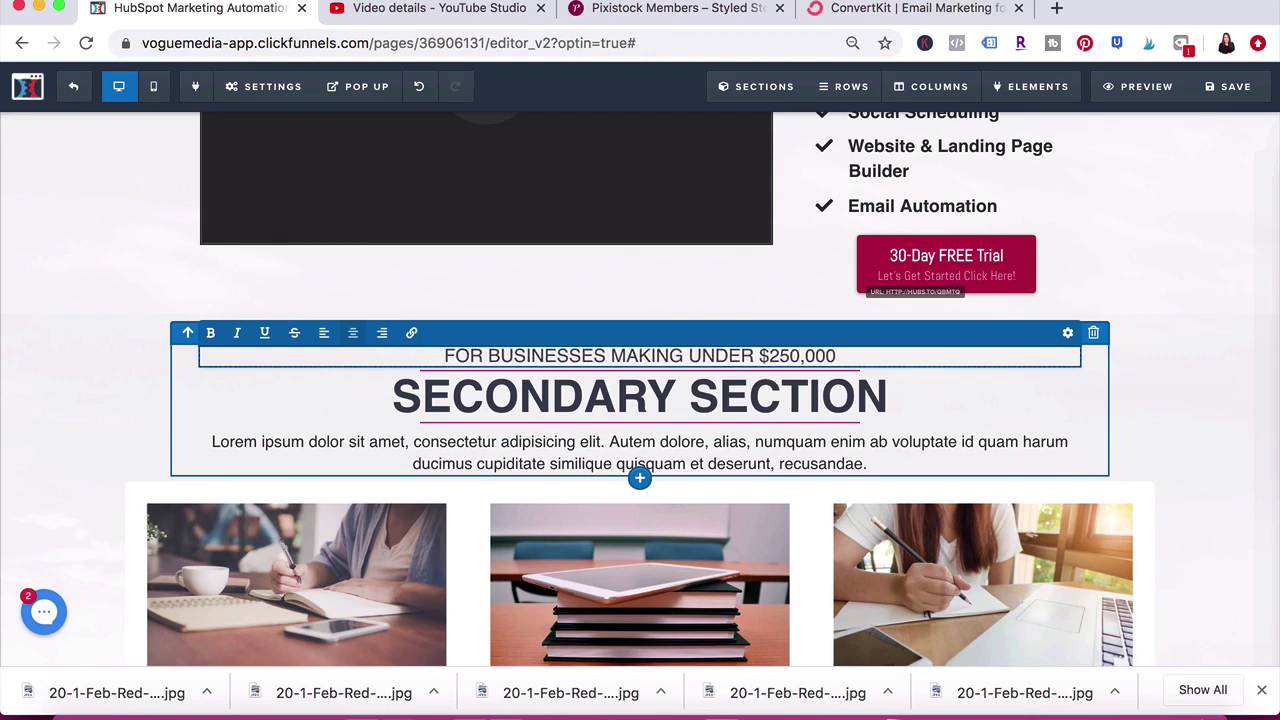
Rename the SECONDARY SECTION heading to 'SMALL BUSINESS AUTOMATION'.
left_click(535, 398)
left_click_drag(502, 396, 838, 396)
type("SMALL BUSINESS")
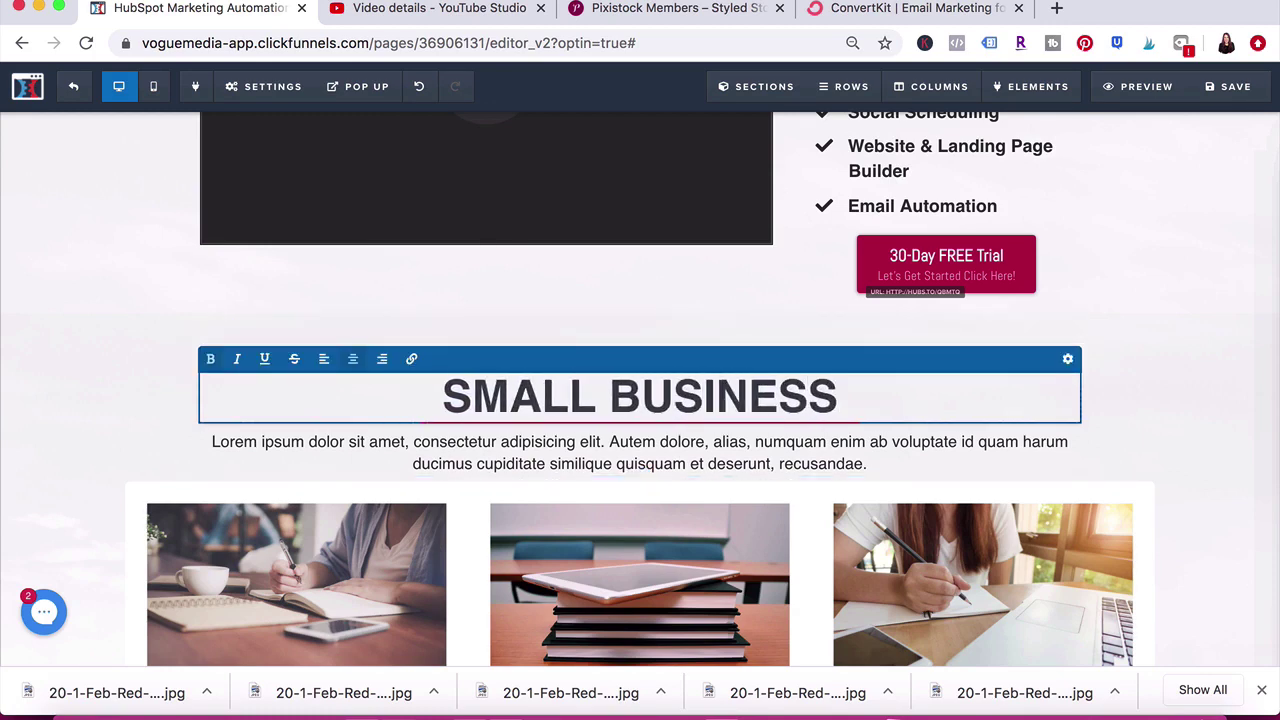
type(" AUTOMATION")
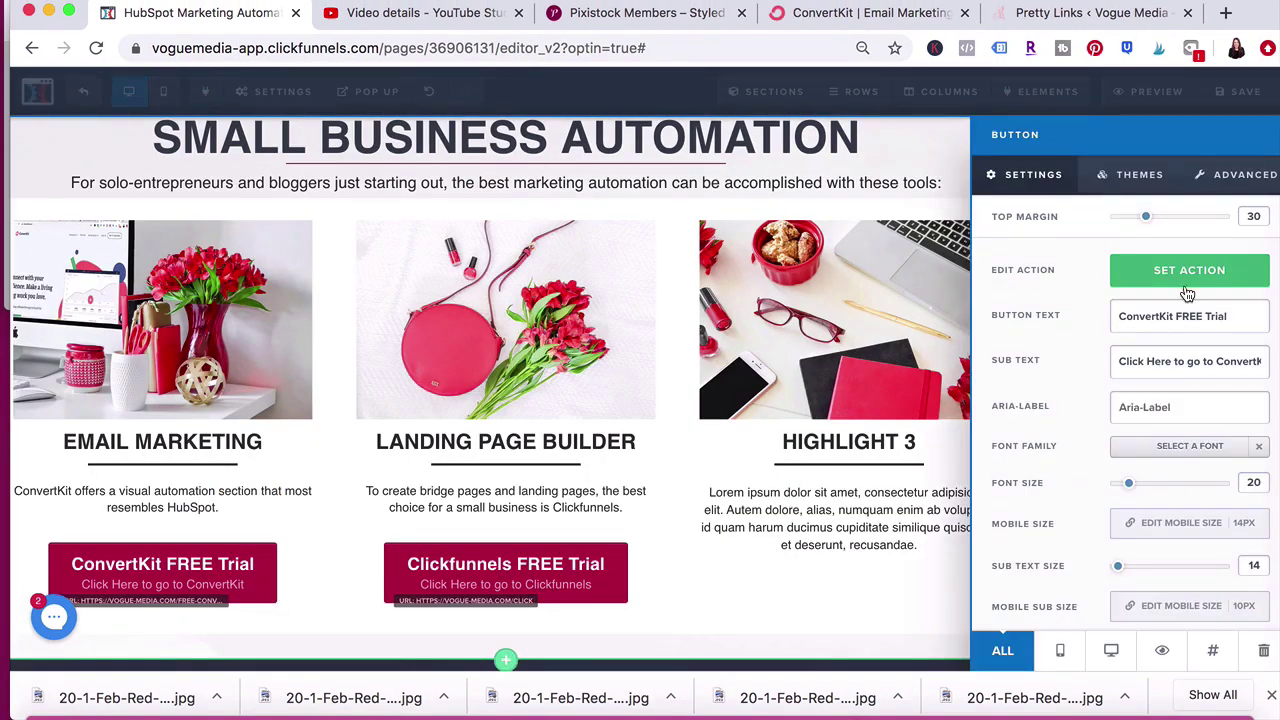
Make the ConvertKit button's link open in a new tab.
left_click(1187, 285)
left_click(1194, 377)
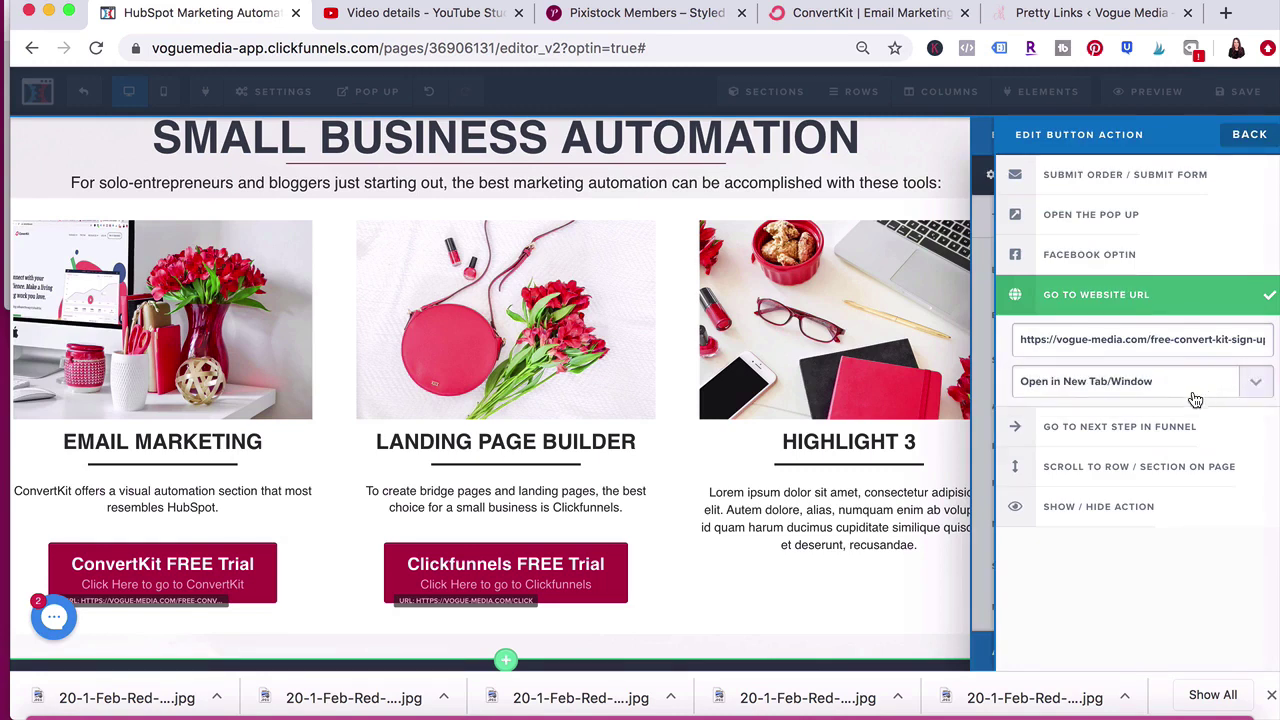
left_click(874, 474)
Retitle HIGHLIGHT 3 as 'PINTEREST COURSE' with a description about women aged 25 to 55.
double_click(972, 443)
type("PINTEREST COURSE")
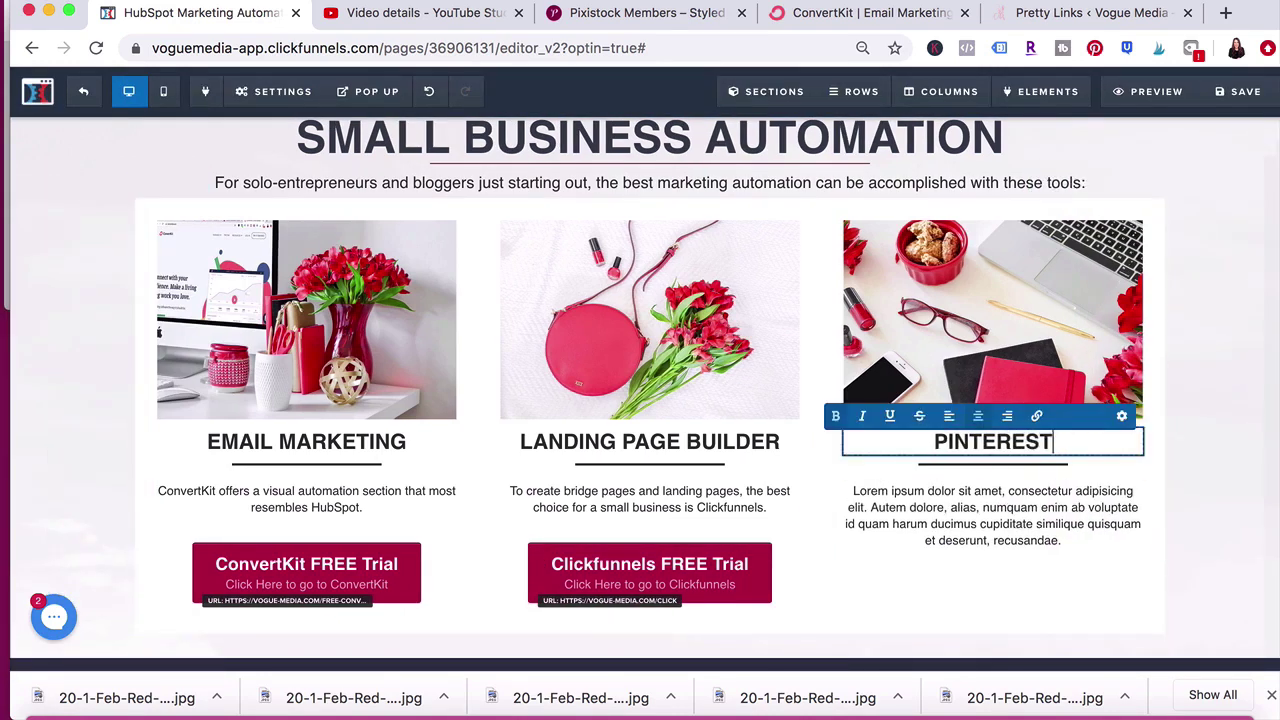
triple_click(1003, 514)
type("Is your targe")
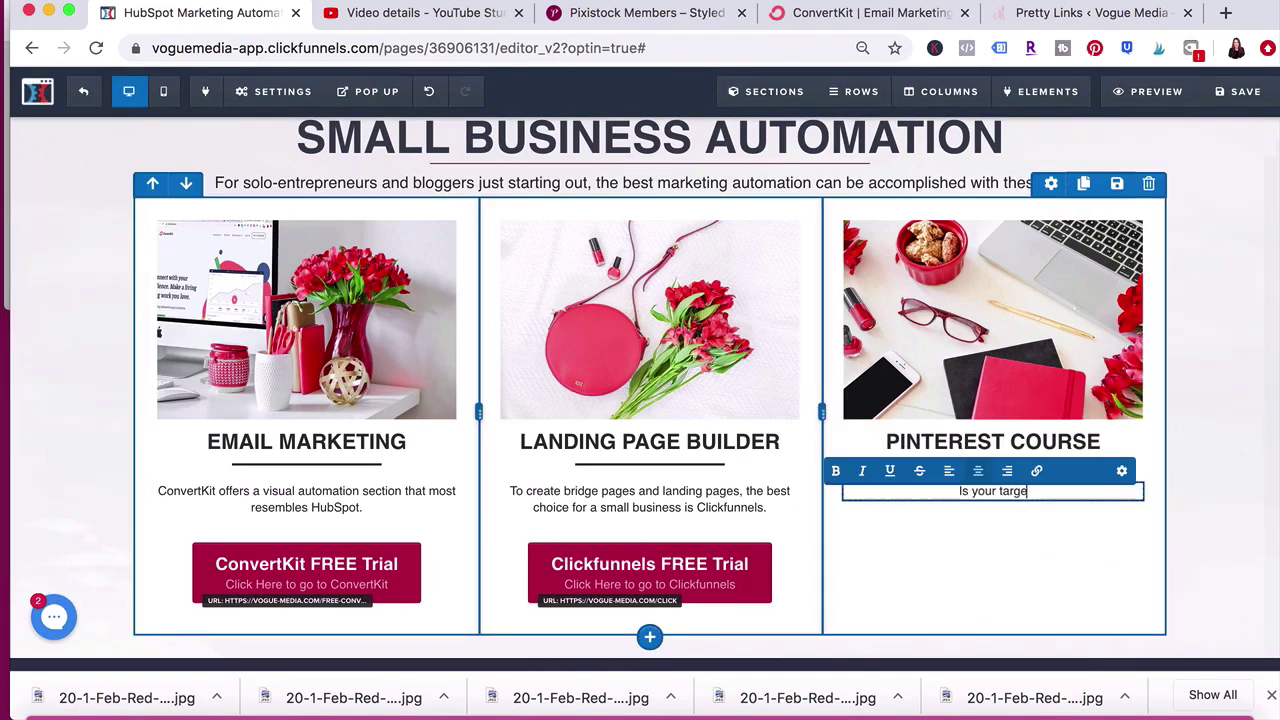
type("t customer women between the ages of 25 and 55")
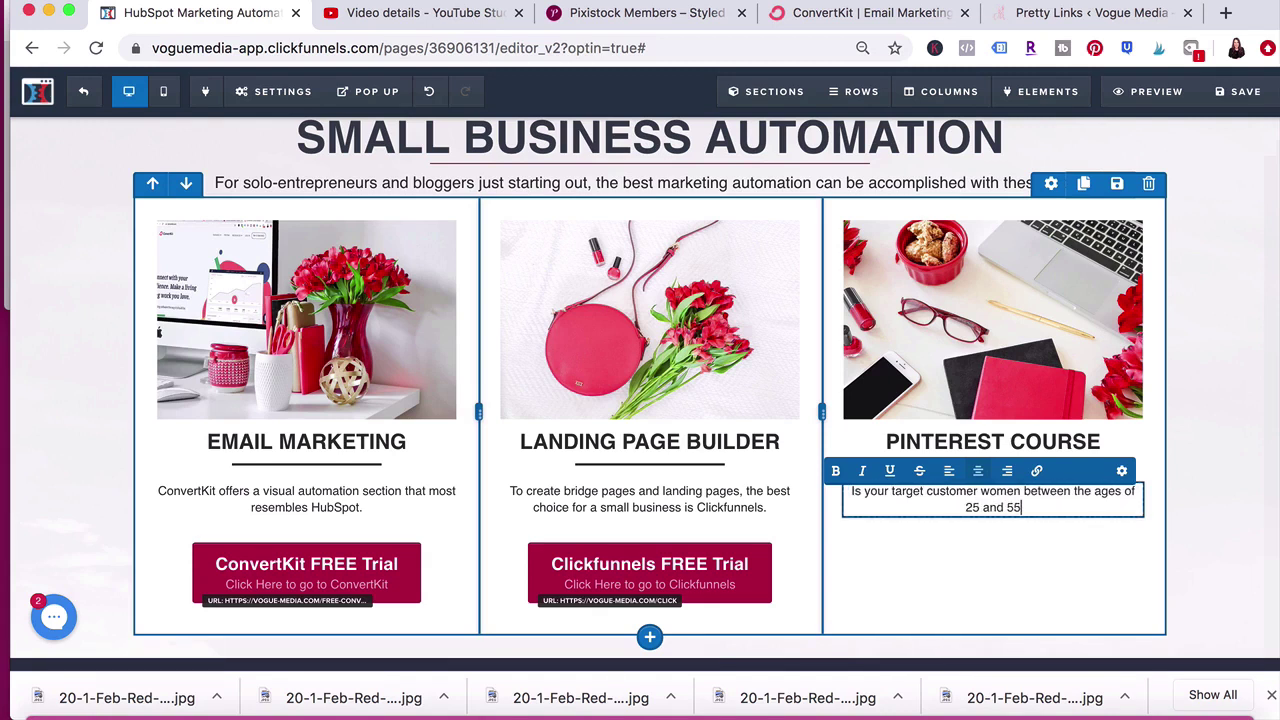
type("? If so, the best way to drive targe")
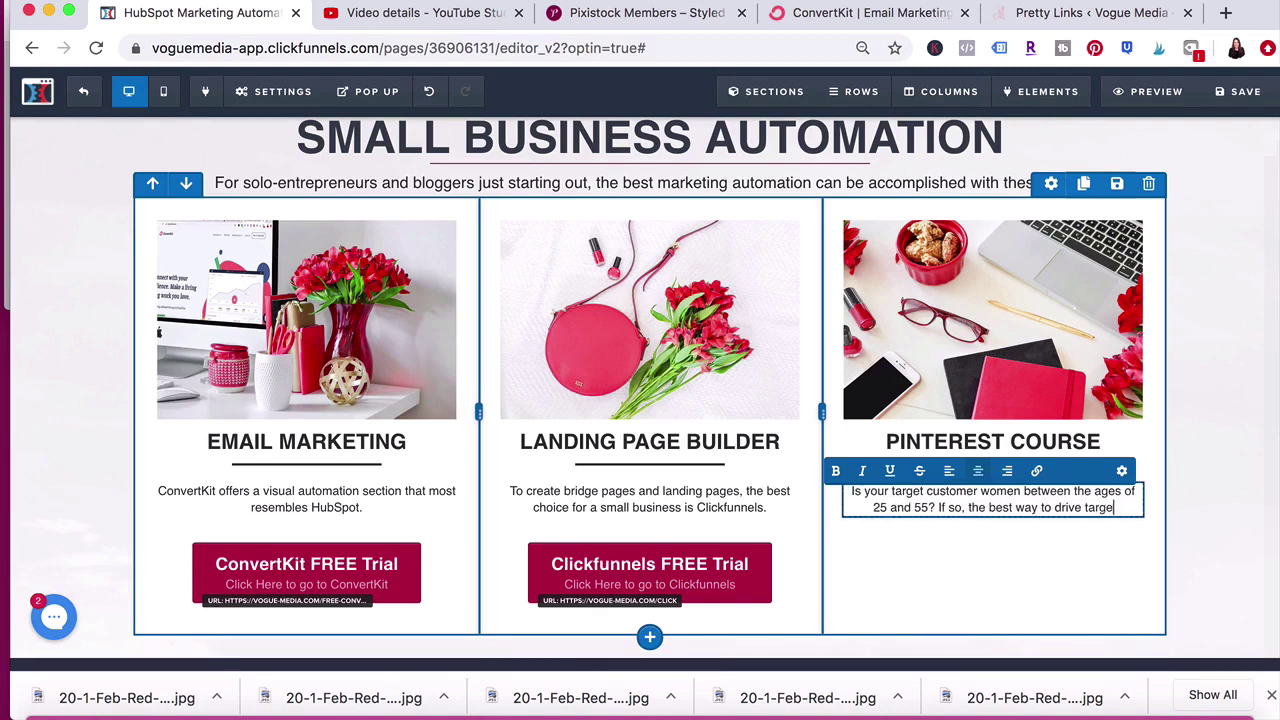
type("ted, organic leads is by leveraging the")
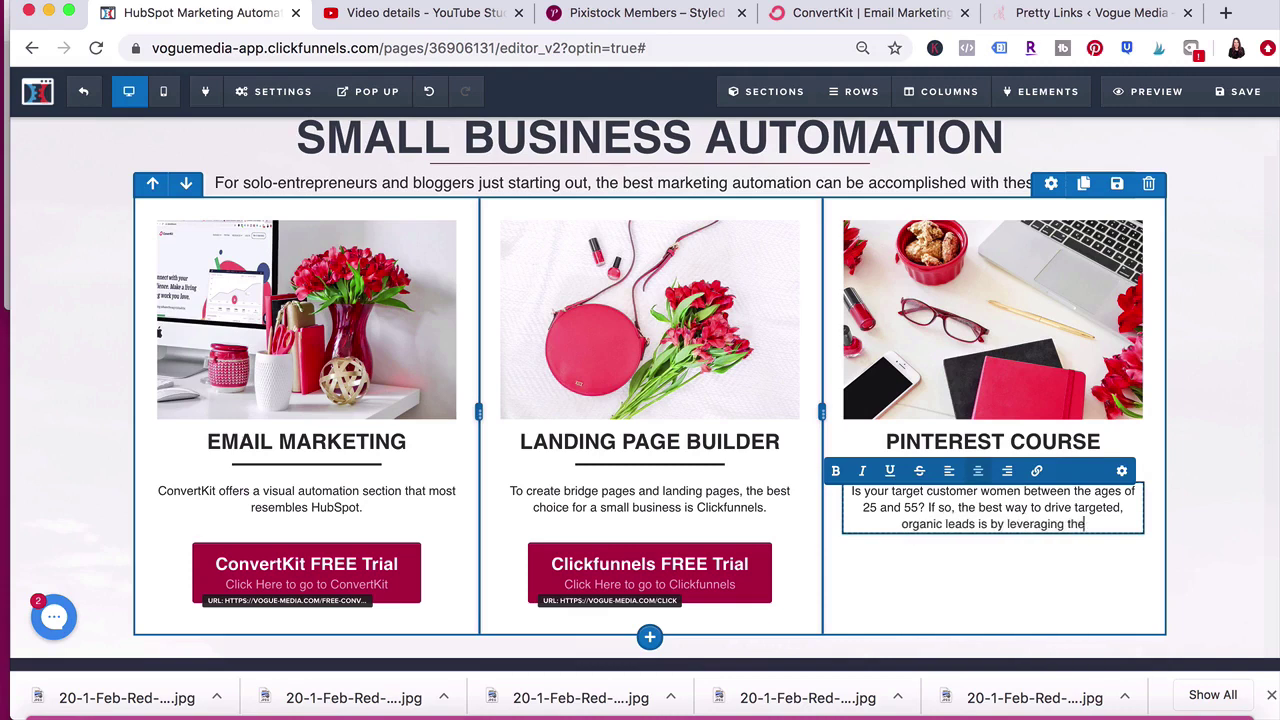
type(" power of Pinterest. Learn More!")
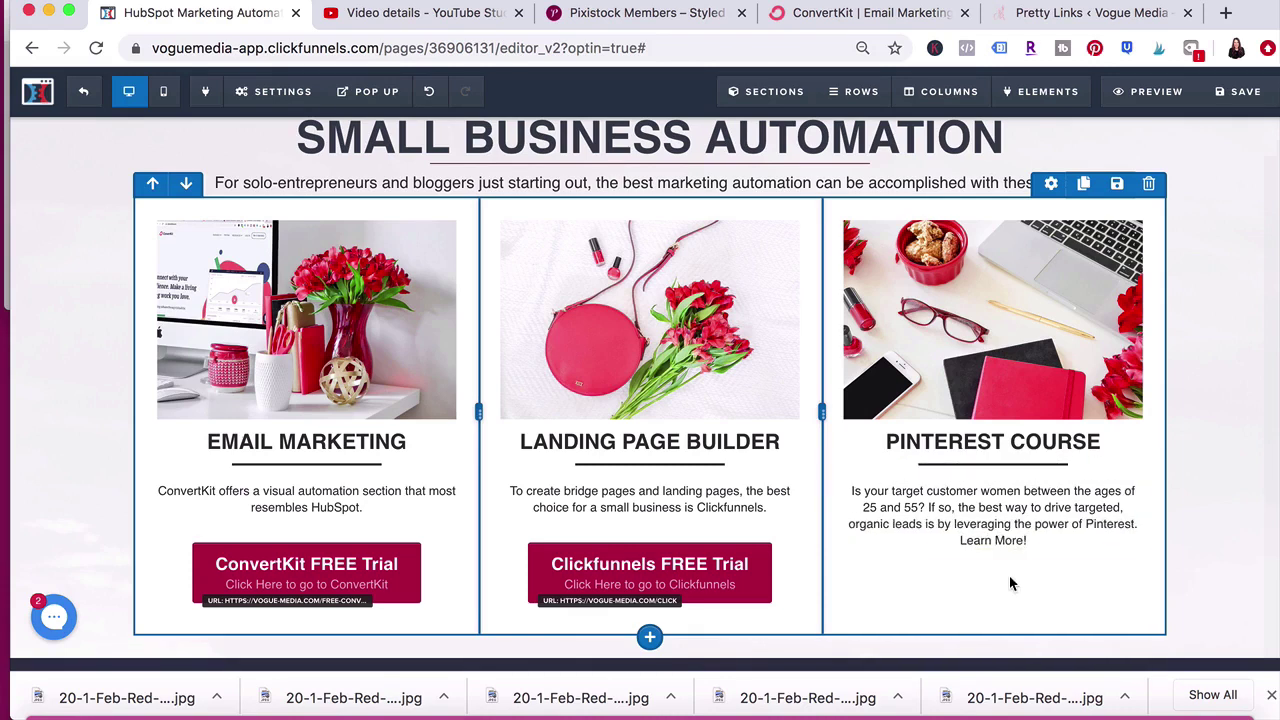
Copy the free-trial button into the Pinterest column as 'Learn More!' with sub text 'The Pinterest Business Plan'.
left_click(745, 530)
left_click_drag(935, 511, 940, 565)
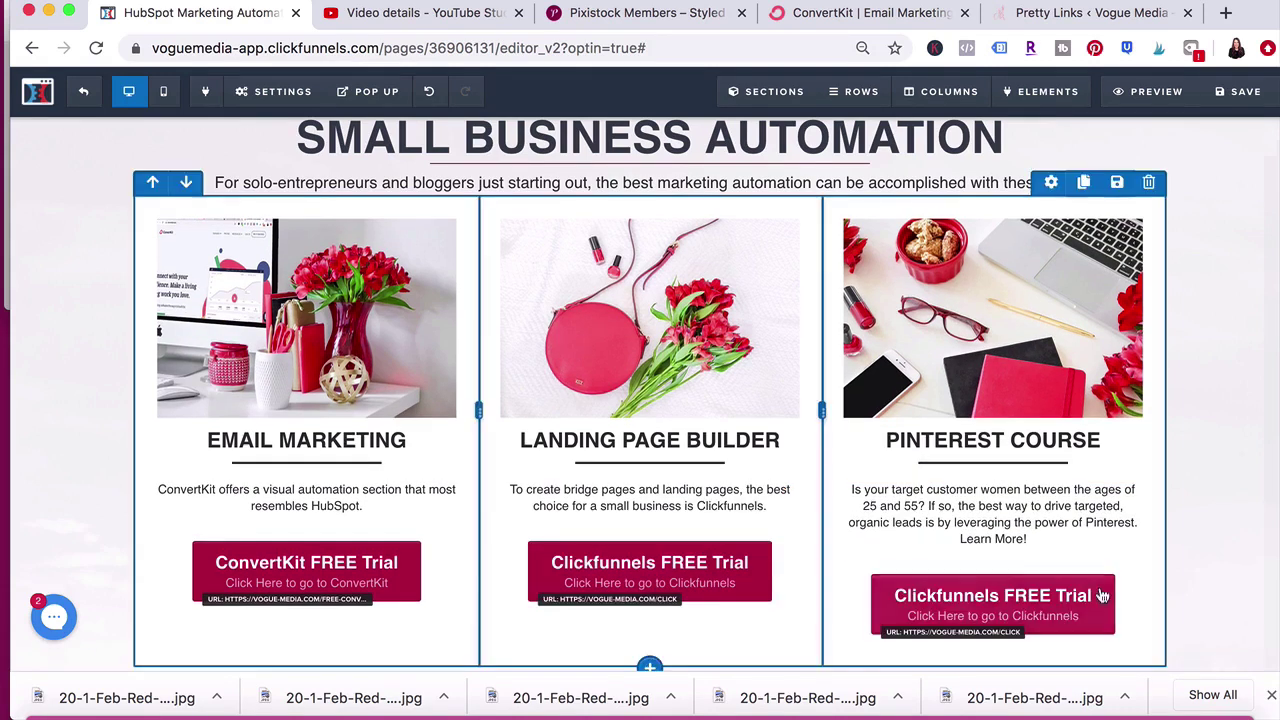
left_click(980, 600)
left_click_drag(1240, 316, 1105, 318)
type("Learn More!")
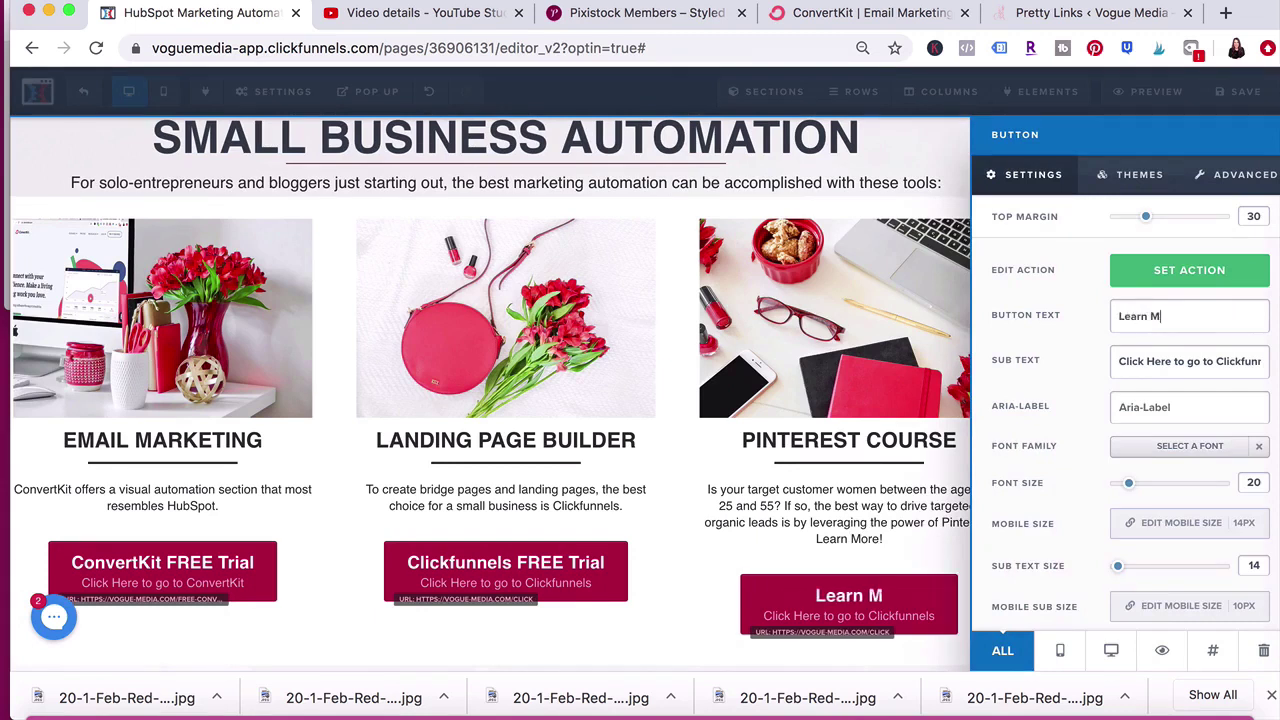
double_click(1214, 362)
key("BackSpace")
key("BackSpace")
key("BackSpace")
key("BackSpace")
key("BackSpace")
key("BackSpace")
key("BackSpace")
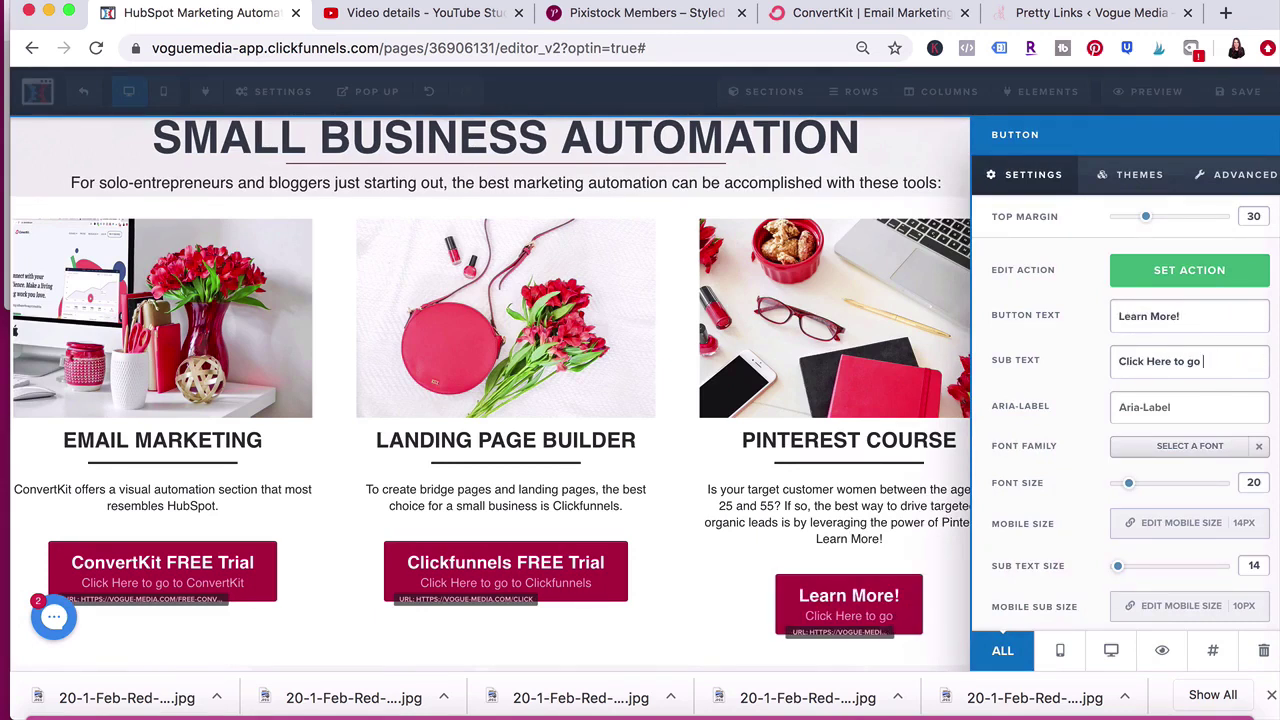
type("learn about Pinterest for Business")
triple_click(1150, 362)
type("The Pinterest Busines")
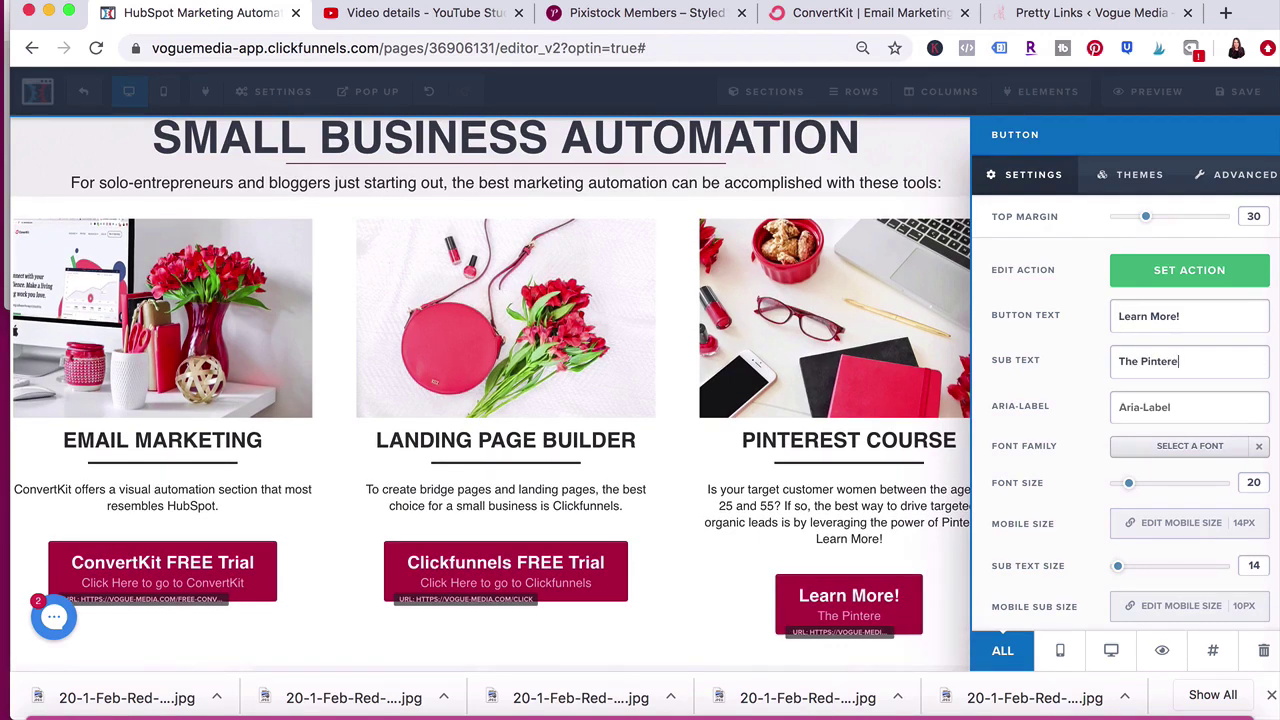
type("s Plan")
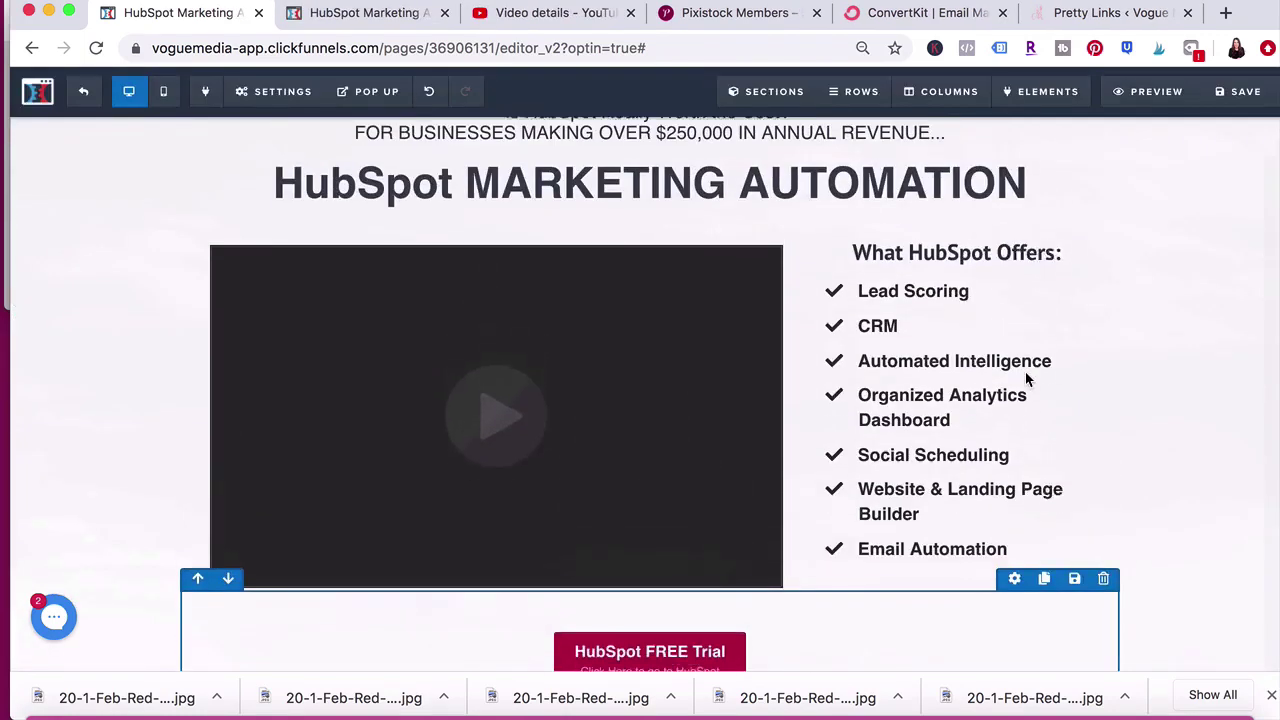
scroll(1028, 378, "up", 1)
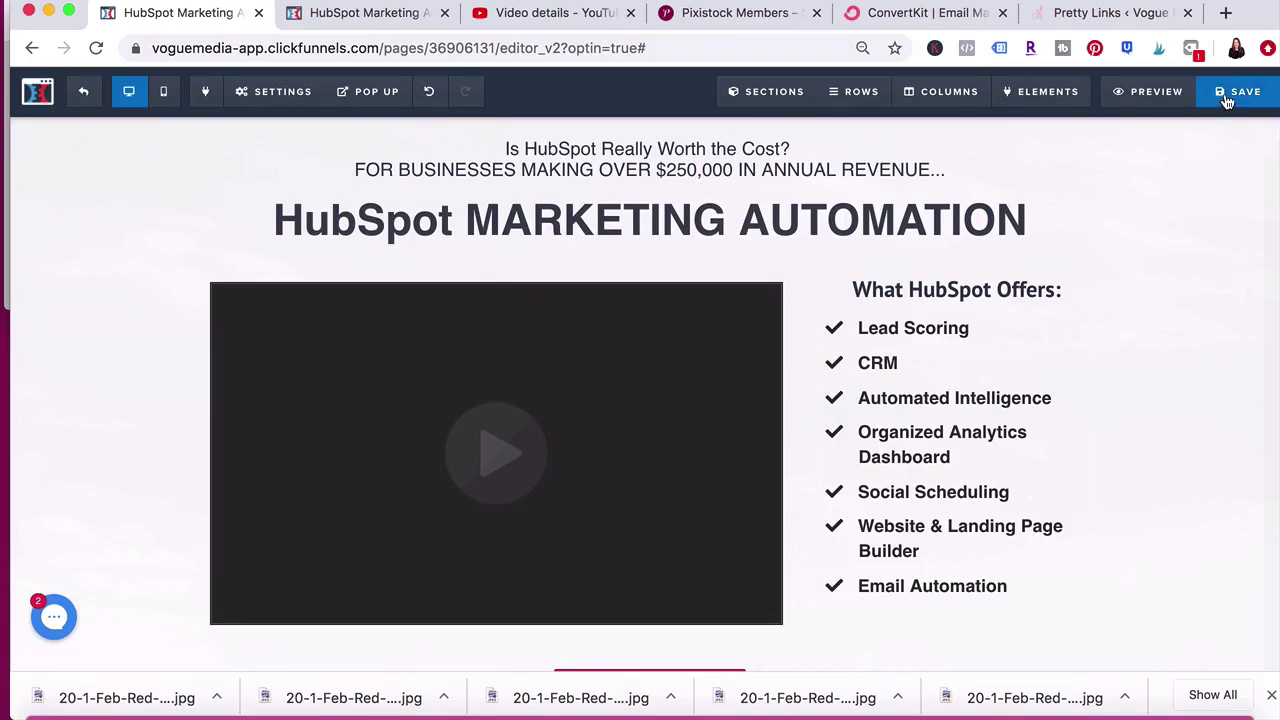
Save the bridge page so its updates go live.
left_click(1228, 100)
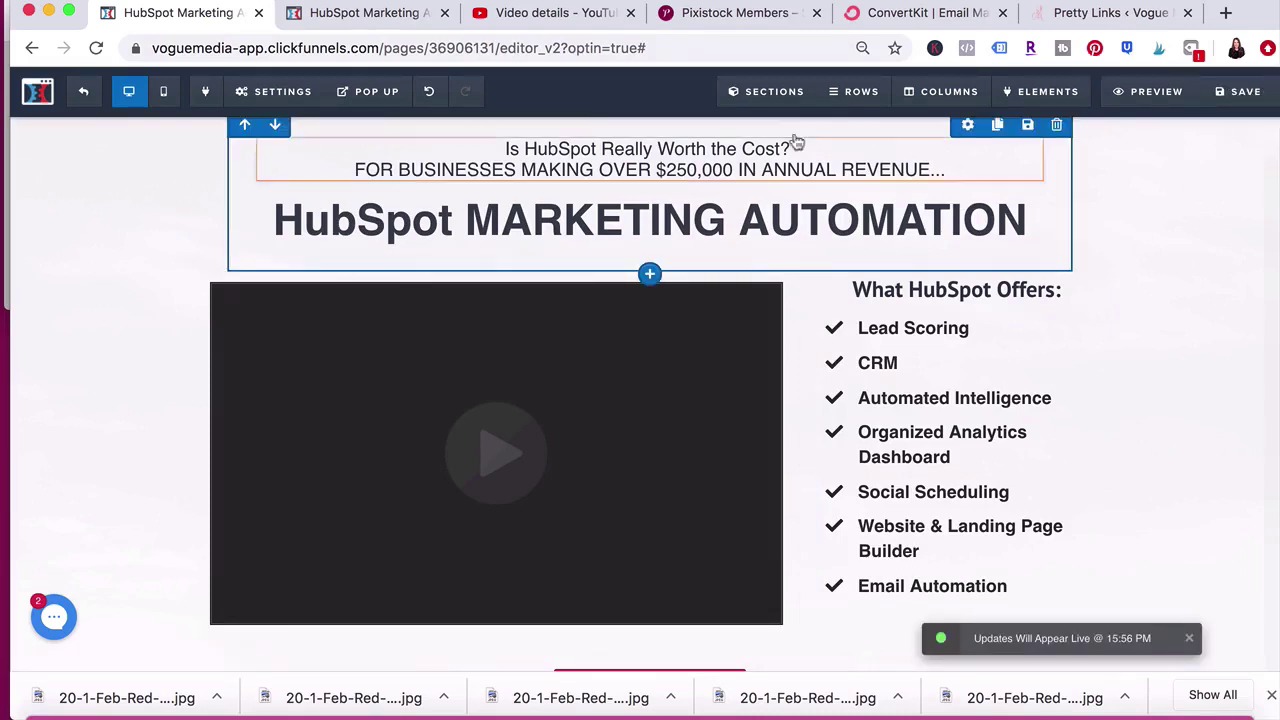
Preview the page, then scroll through the bridge page in the editor's mobile layout.
left_click(1130, 91)
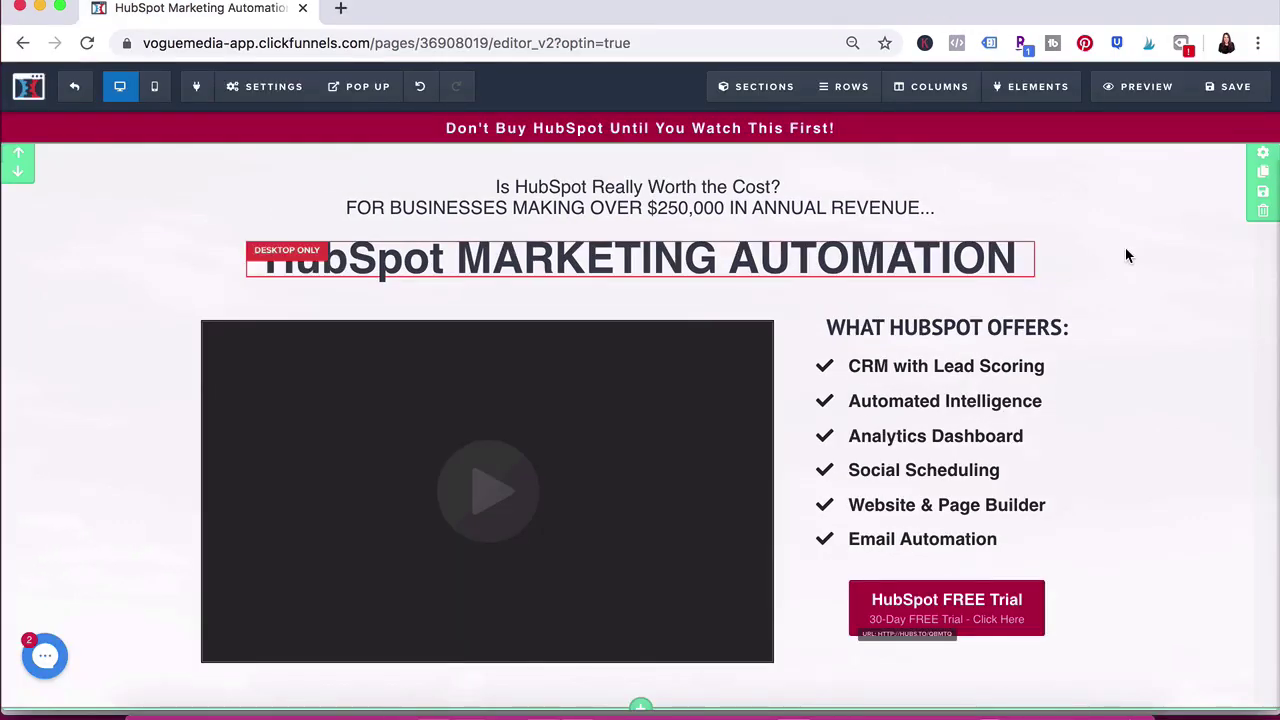
left_click(154, 86)
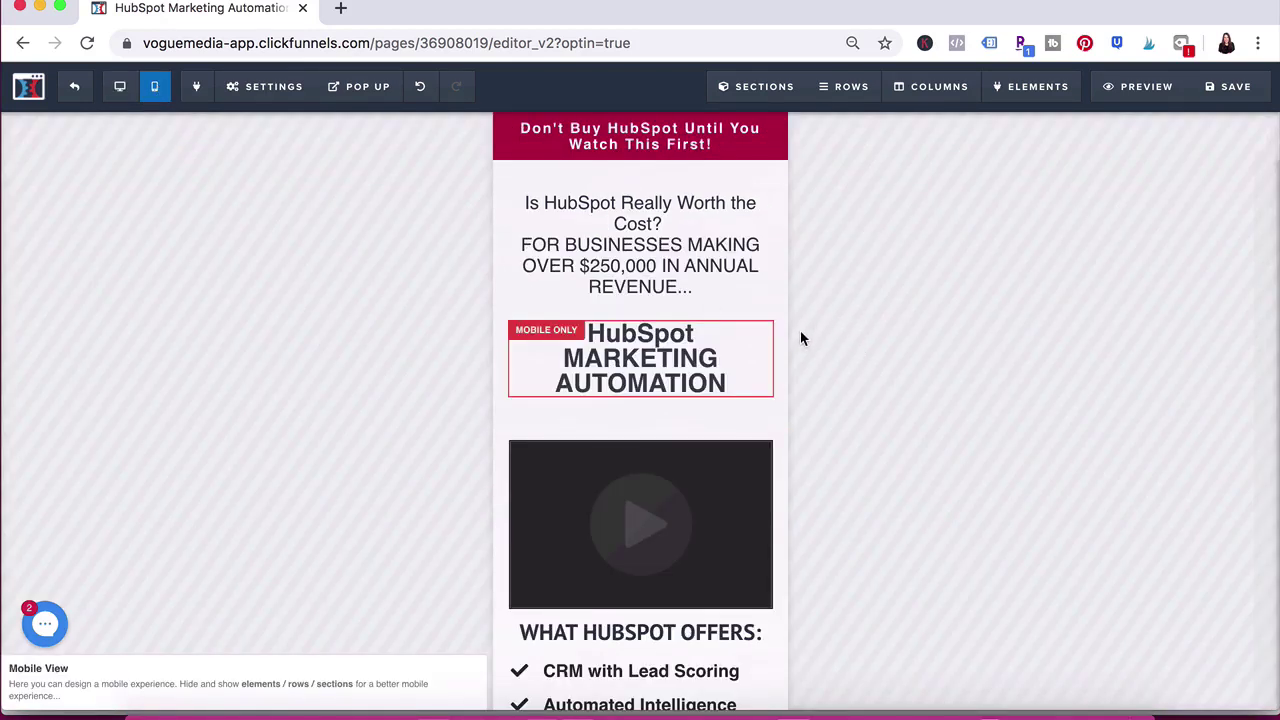
scroll(774, 337, "down", 5)
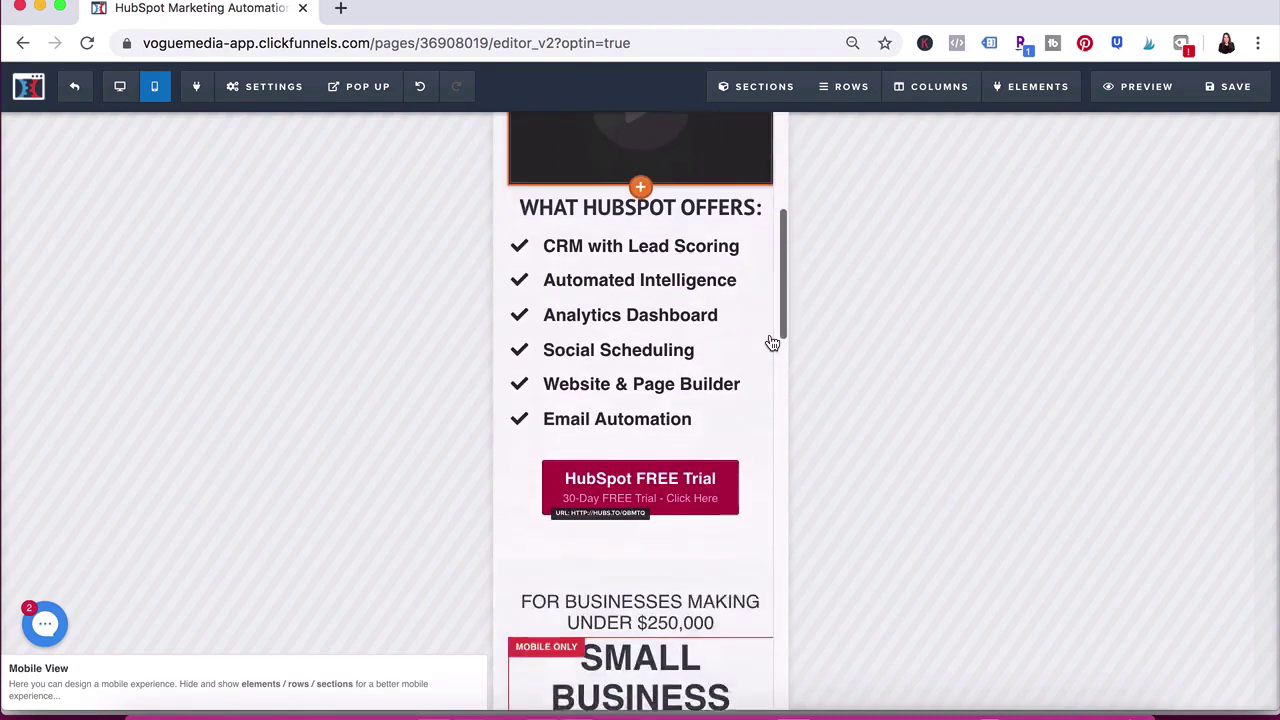